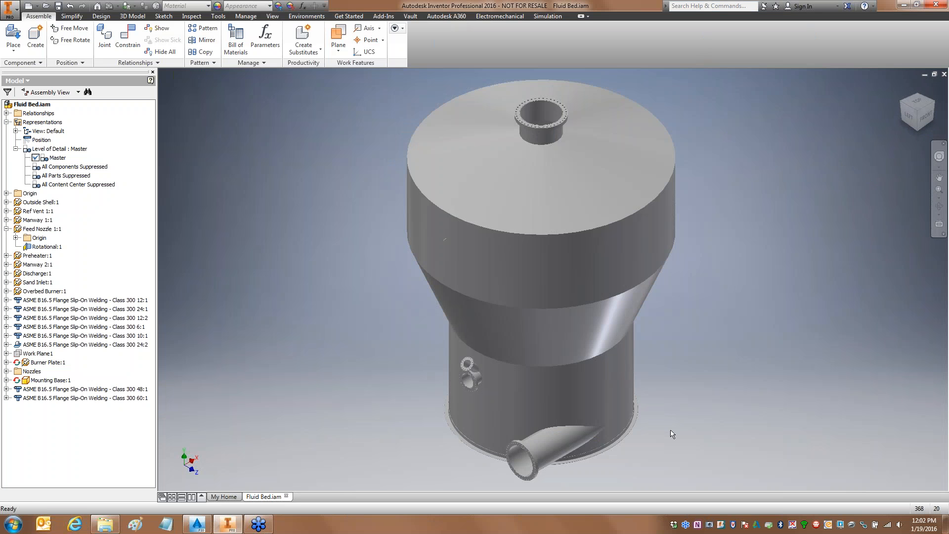
Step: View the fluid bed assembly from the front, then return to the home view
mouse_move(500, 423)
left_mouse_down()
mouse_move(626, 418)
mouse_move(577, 484)
mouse_move(490, 435)
mouse_move(525, 413)
left_mouse_up()
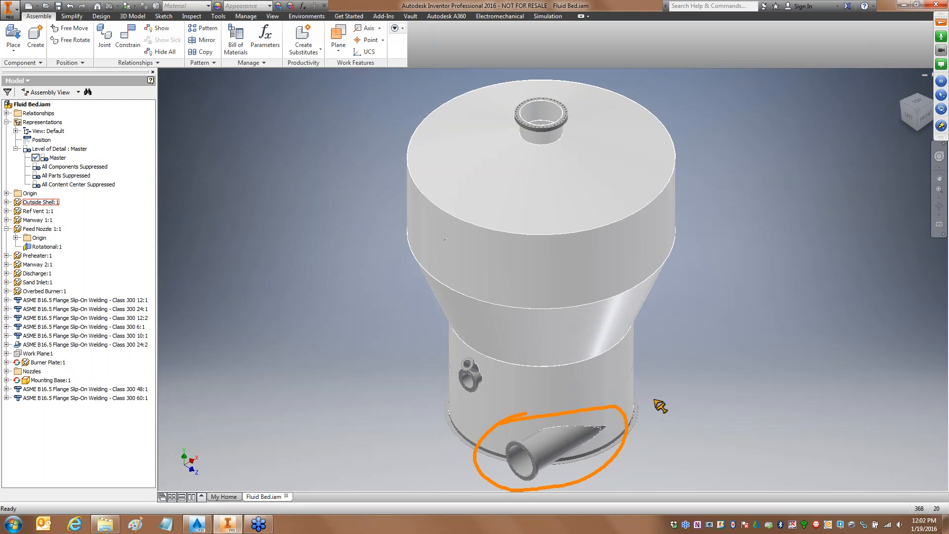
mouse_move(471, 348)
left_mouse_down()
mouse_move(496, 363)
mouse_move(451, 357)
mouse_move(503, 341)
left_mouse_up()
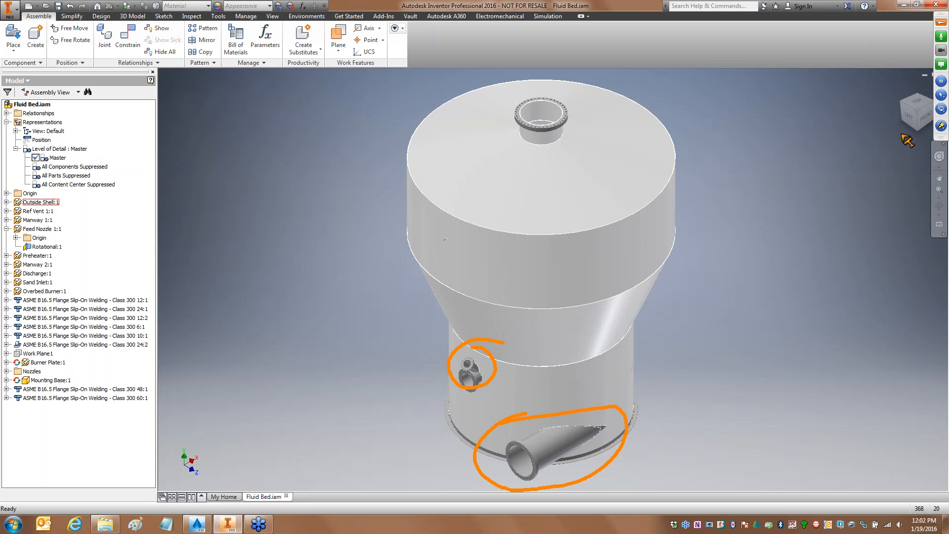
key("Escape")
left_click(923, 117)
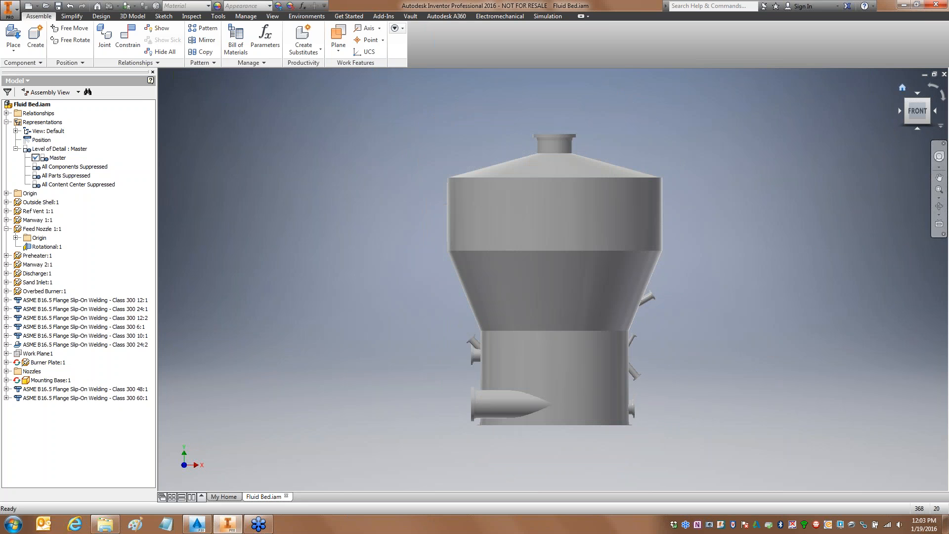
left_click(902, 89)
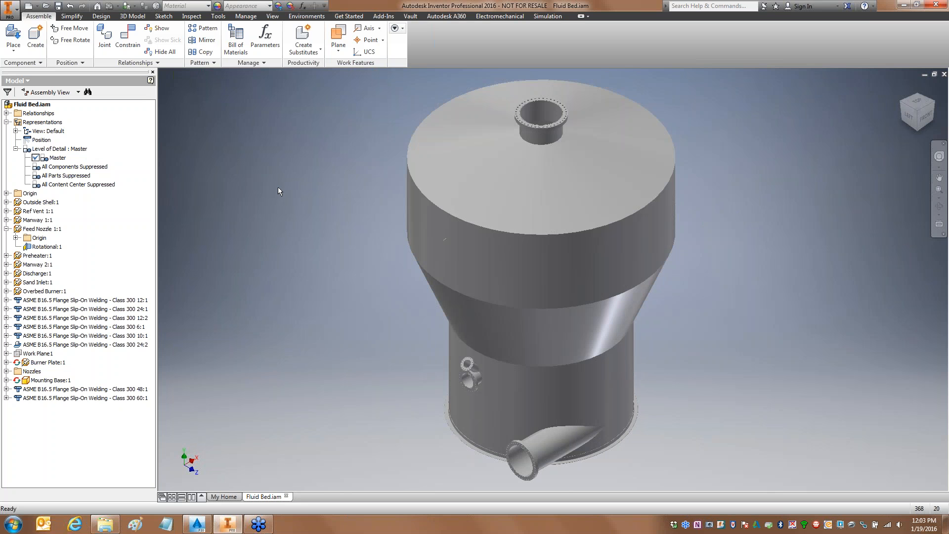
Step: Check the units in the assembly's document settings
left_click(218, 16)
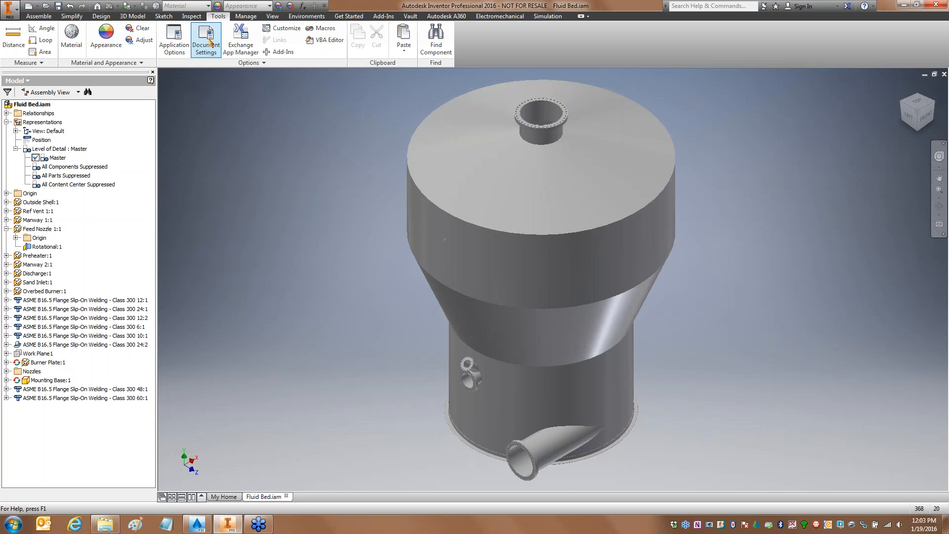
left_click(208, 40)
left_click(387, 130)
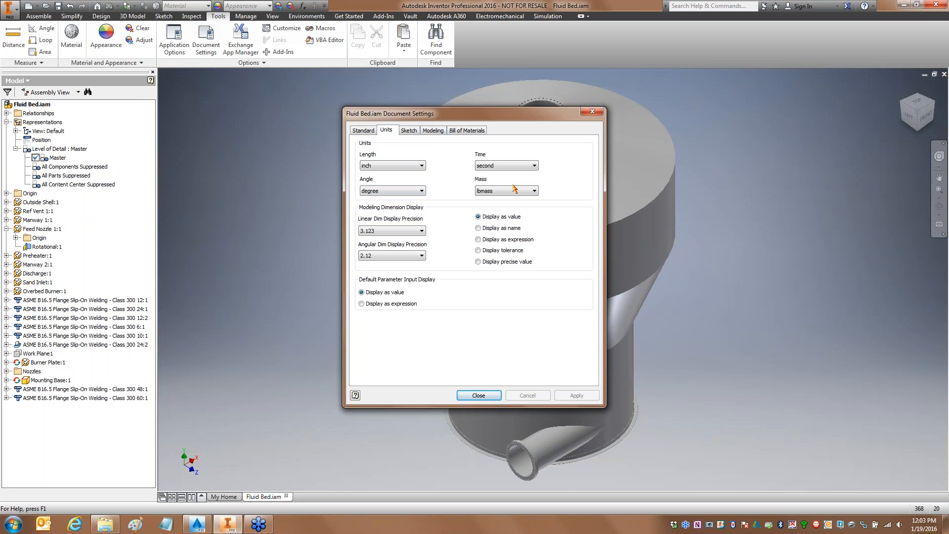
mouse_move(355, 175)
left_mouse_down()
mouse_move(435, 141)
mouse_move(339, 171)
mouse_move(362, 188)
left_mouse_up()
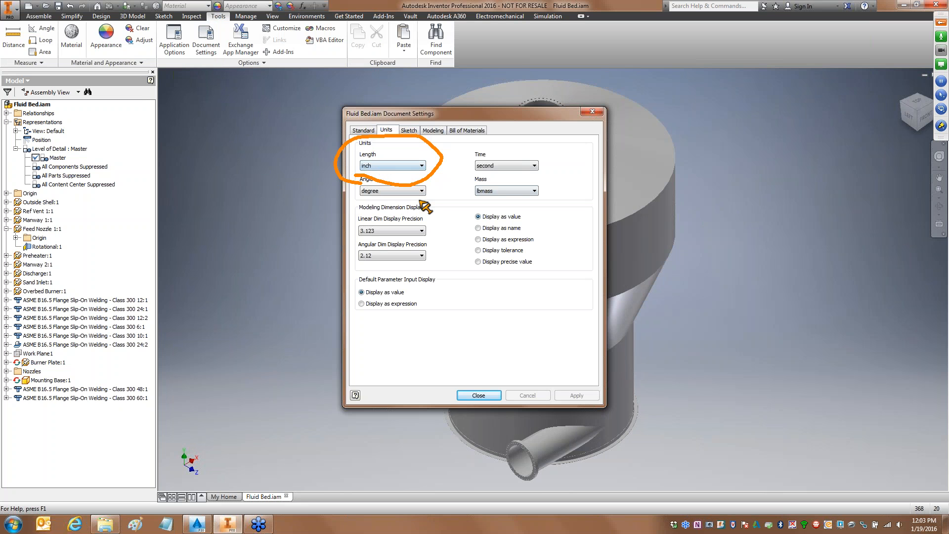
key("Escape")
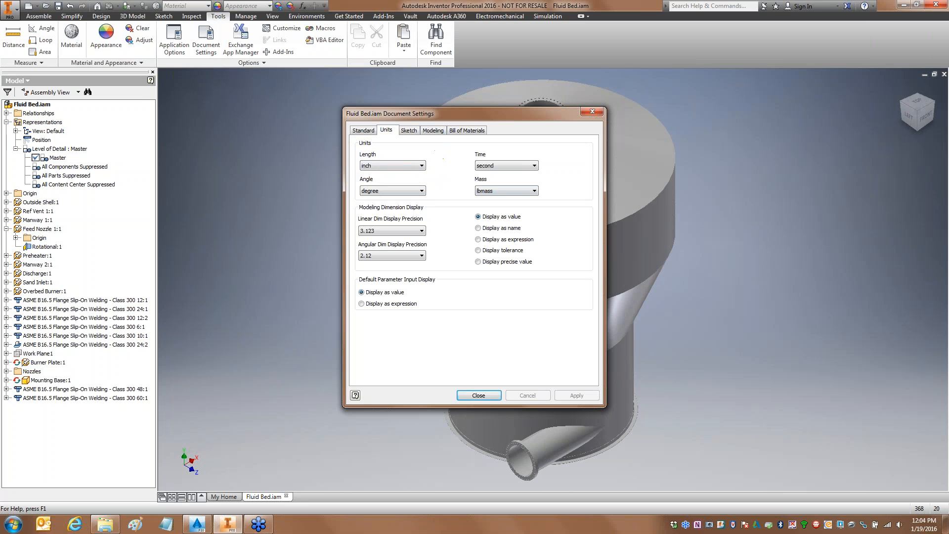
left_click(467, 396)
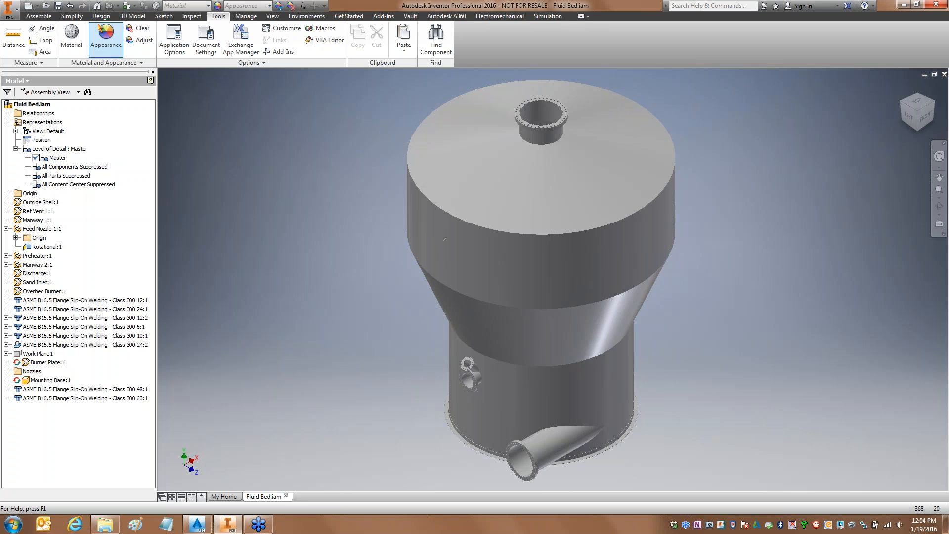
Step: Display the assembly in the Wireframe visual style
left_click(275, 17)
left_click(120, 53)
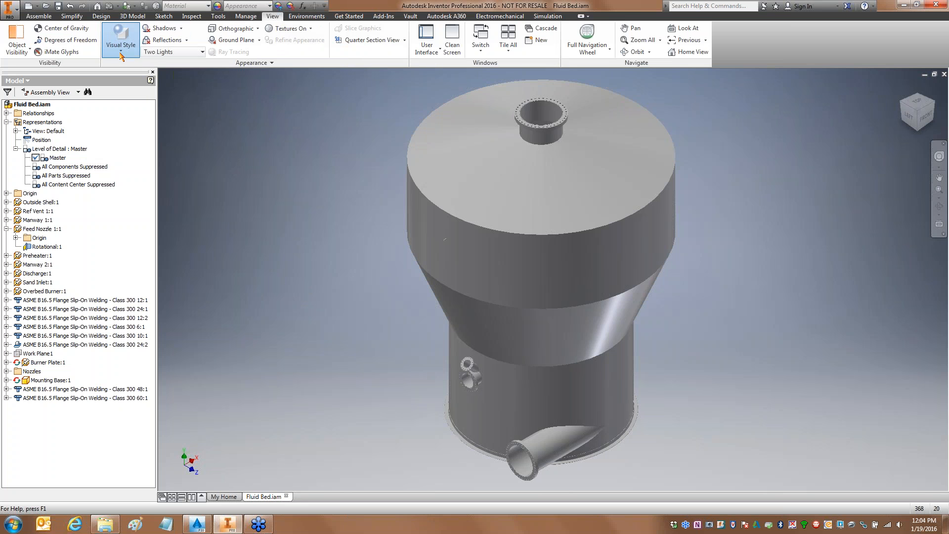
left_click(150, 147)
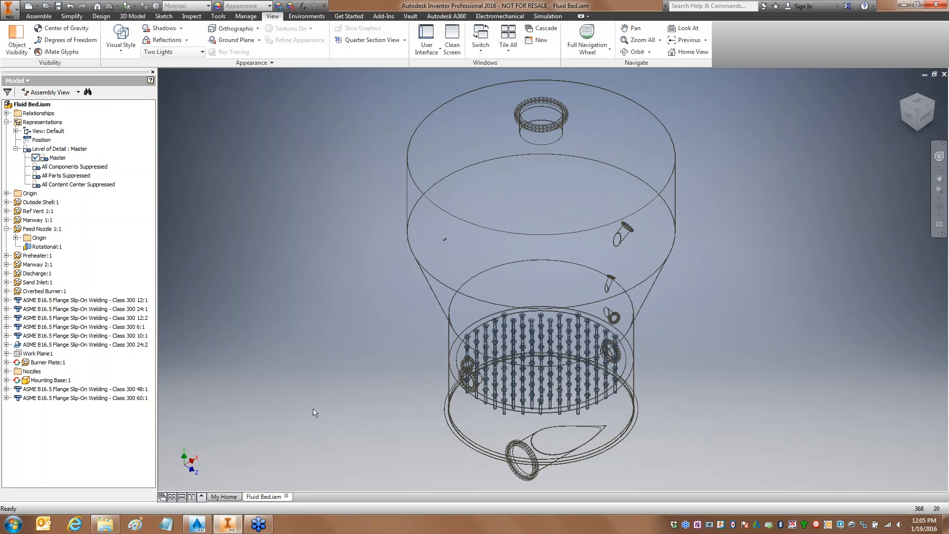
Step: Suppress the Burner Plate component and all the components in the Nozzles folder
left_click(47, 362)
right_click(53, 365)
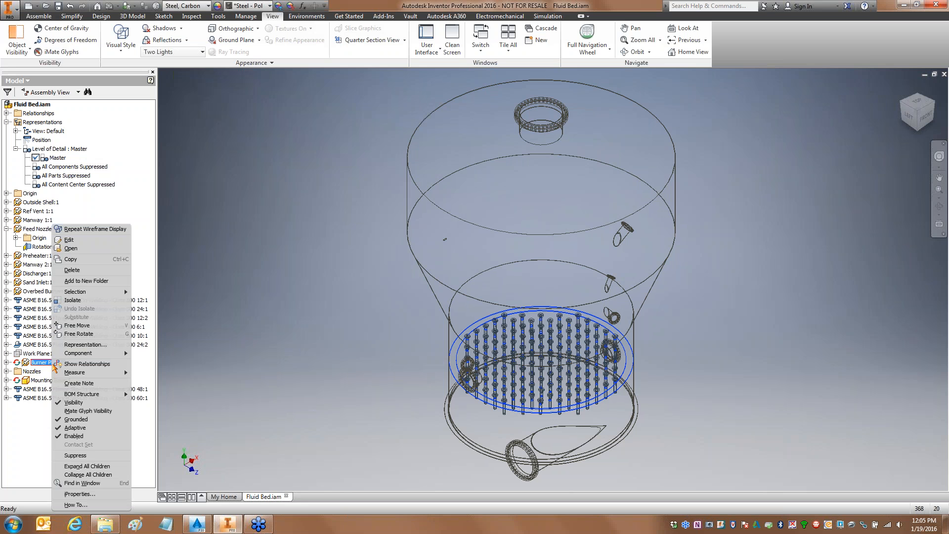
left_click(75, 455)
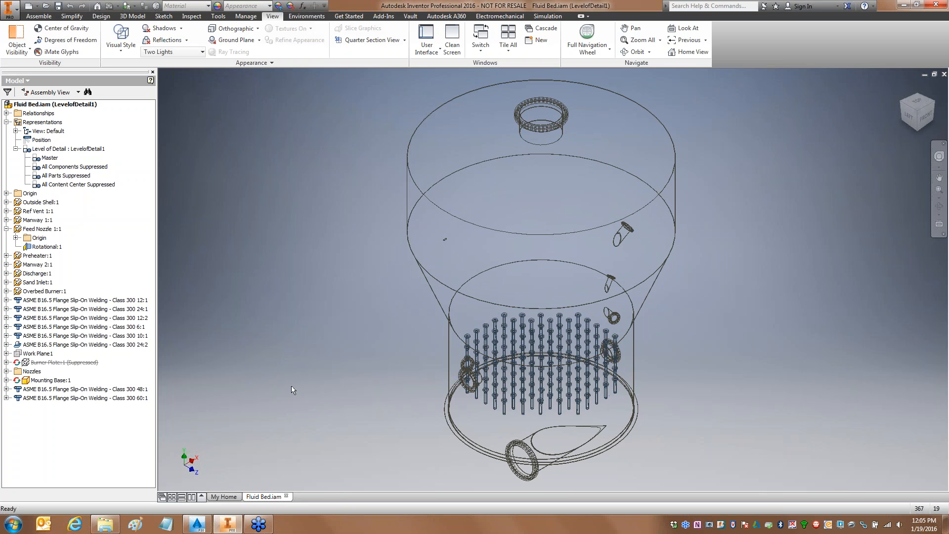
left_click(36, 371)
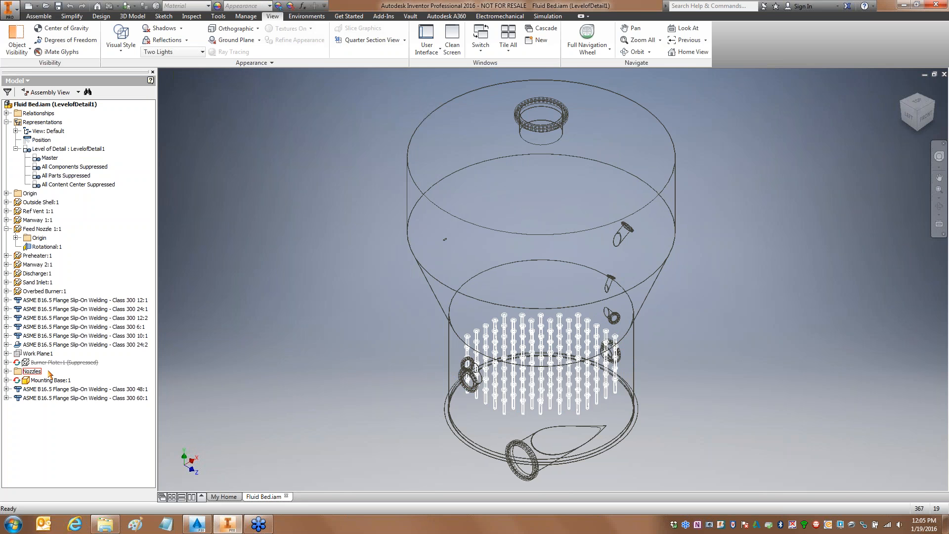
left_click(36, 372)
right_click(33, 375)
left_click(66, 460)
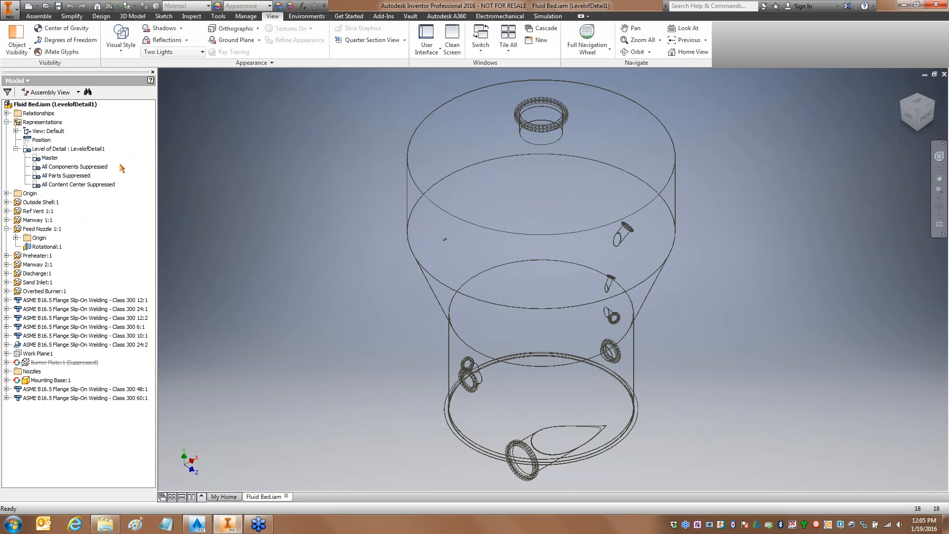
Step: Save the assembly and keep the suppressed components as a level of detail representation named Shell
left_click_drag(70, 159, 216, 161)
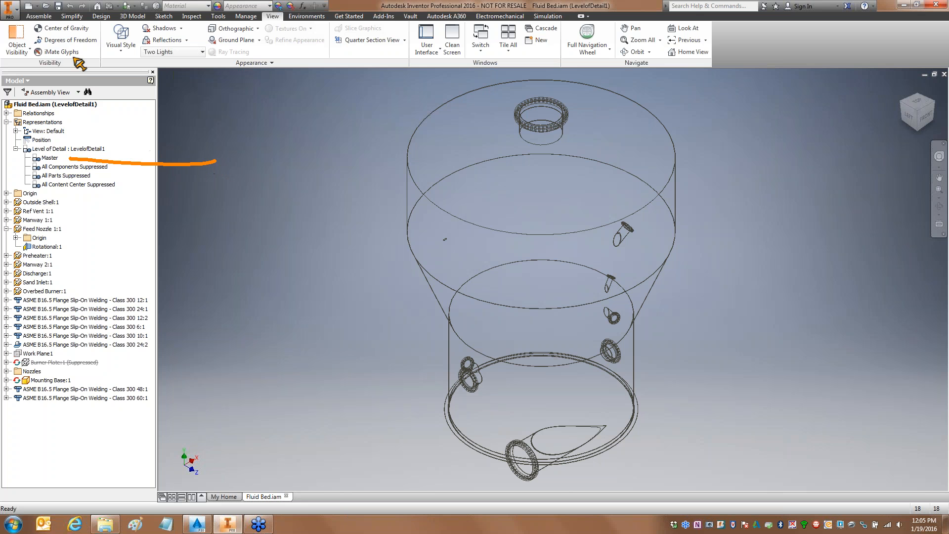
left_click_drag(61, 3, 50, 4)
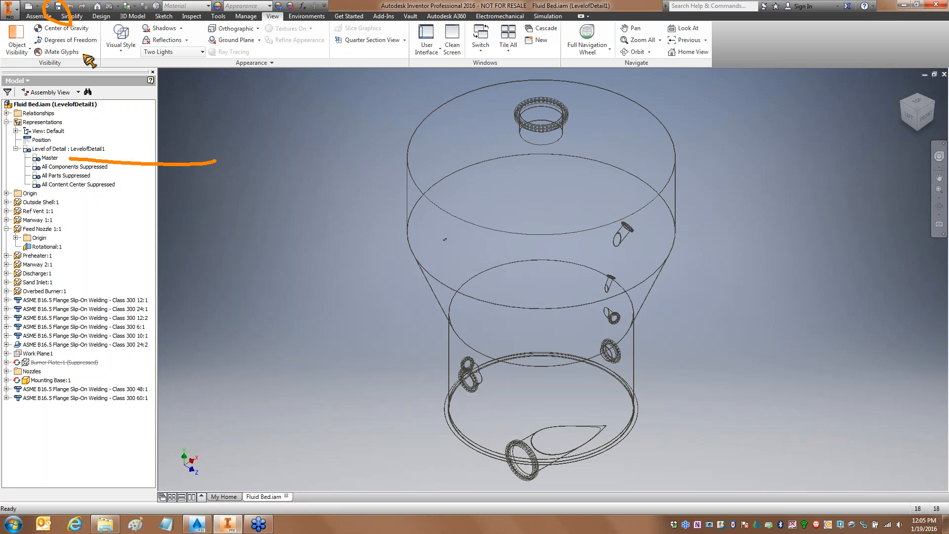
key("Escape")
left_click(58, 6)
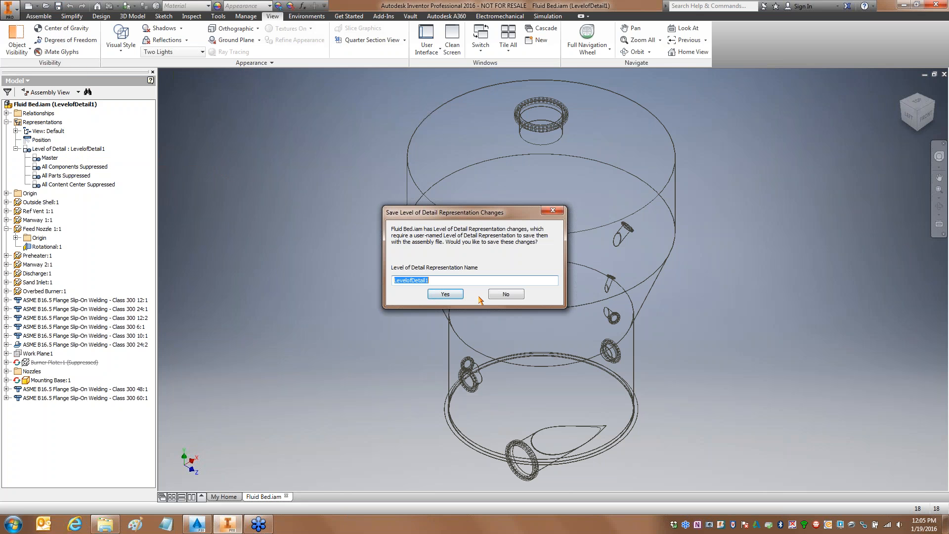
type("Shell")
left_click(444, 295)
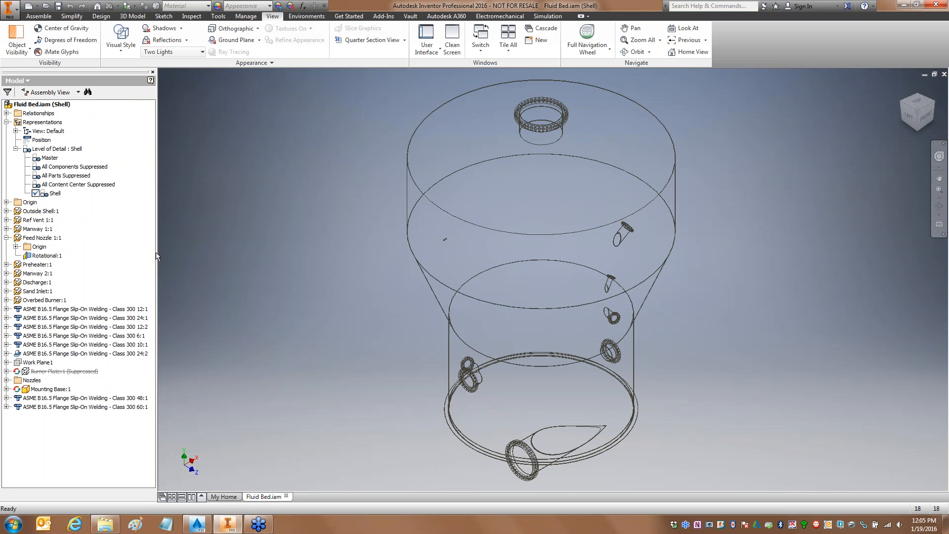
Step: Switch to the Master level of detail for comparison and return to Shell
left_click_drag(70, 194, 305, 228)
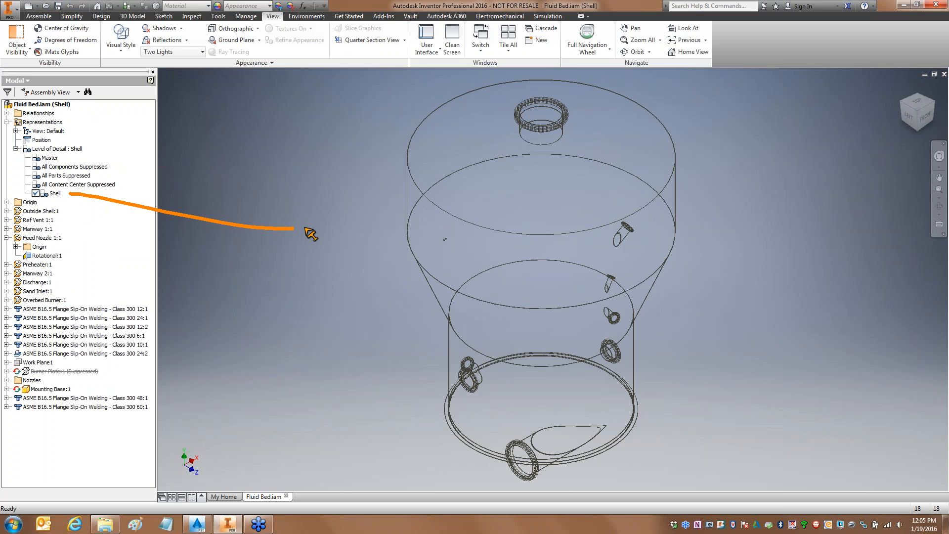
double_click(50, 158)
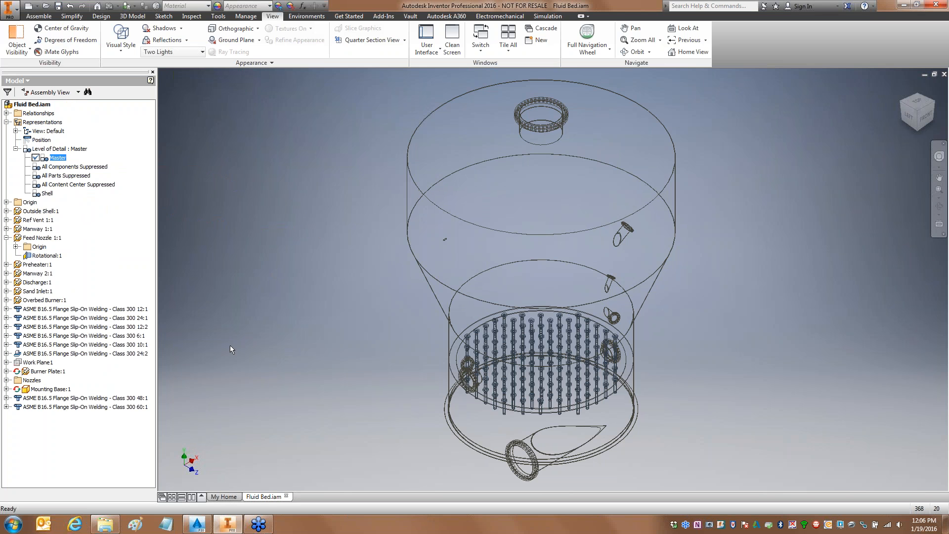
double_click(47, 193)
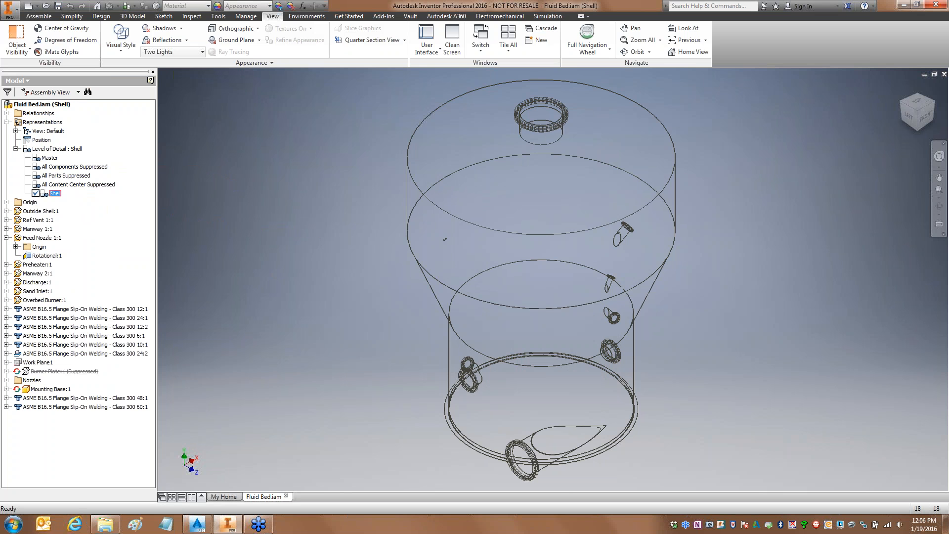
Step: Set the assembly's visual style to Realistic
left_click(121, 39)
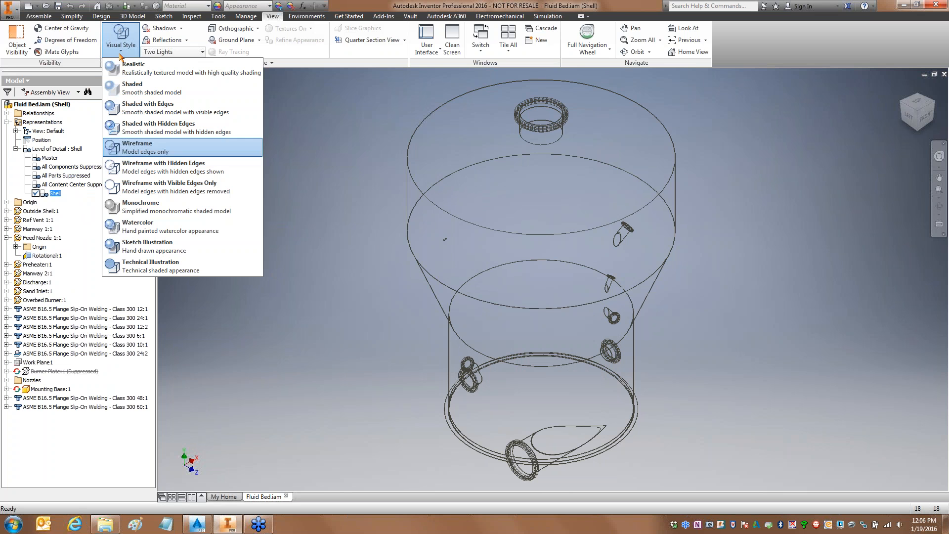
left_click(137, 69)
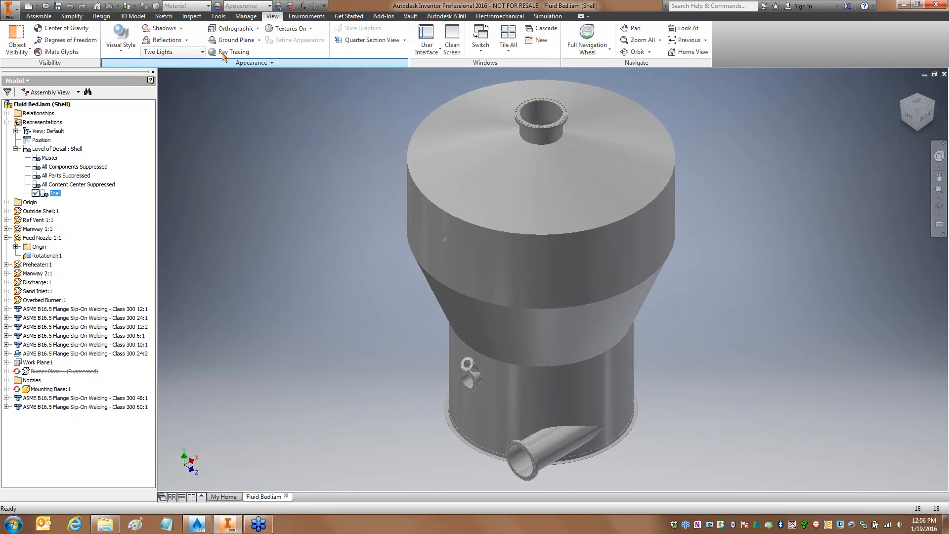
Step: Enter the BIM Exchange environment for the assembly
left_click(306, 16)
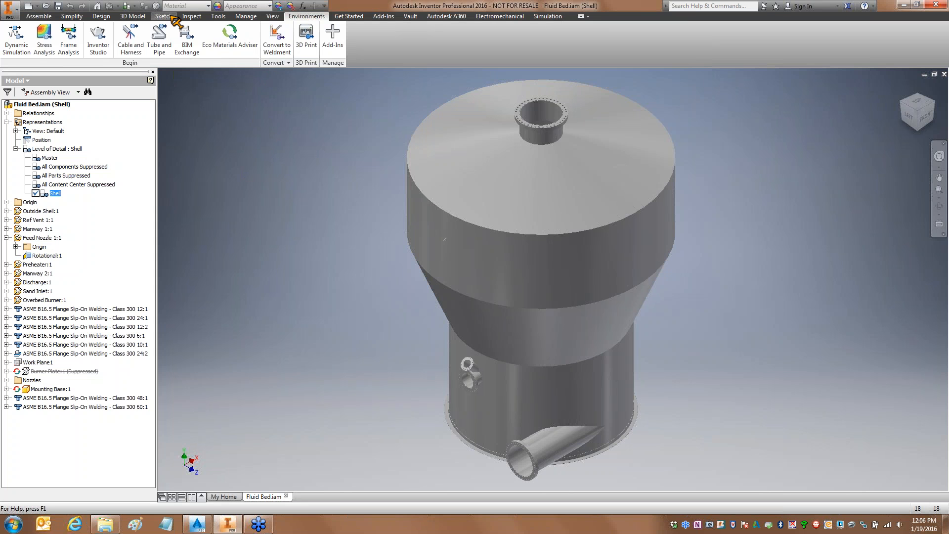
mouse_move(169, 24)
left_mouse_down()
mouse_move(163, 57)
mouse_move(210, 20)
mouse_move(165, 22)
left_mouse_up()
left_click_drag(198, 73, 310, 228)
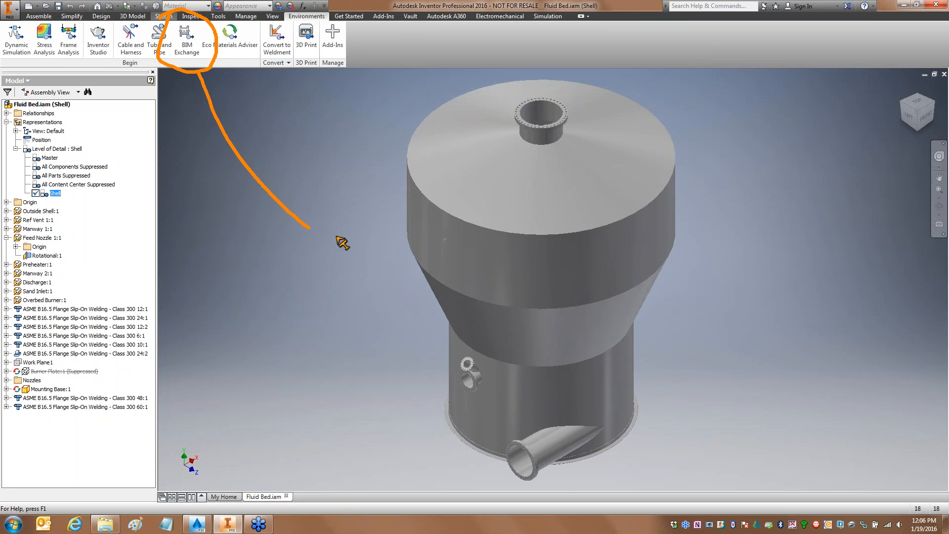
key("Escape")
left_click(186, 39)
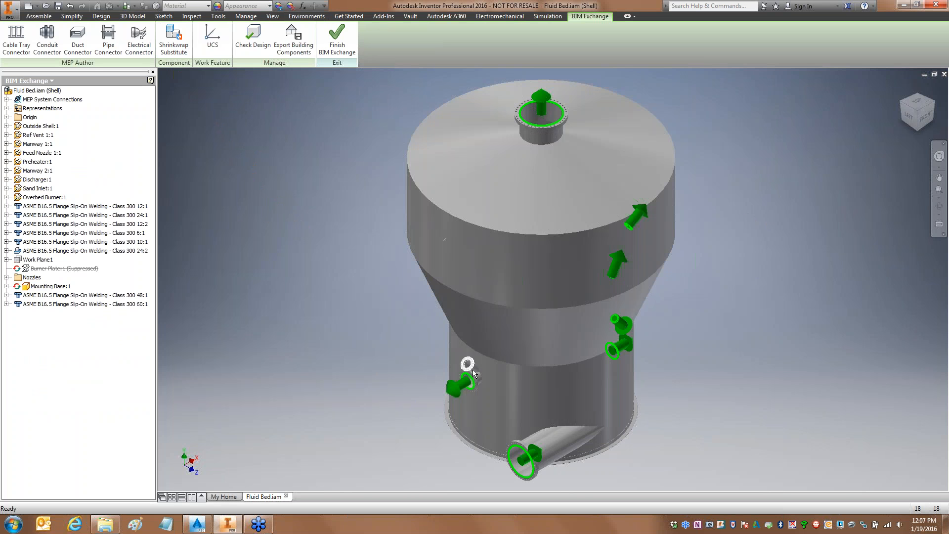
Step: Start a circular Pipe Connector on the pipe opening edge inside the smaller, upper flange of the nozzle pair on the lower shell
scroll(473, 371, "up", 6)
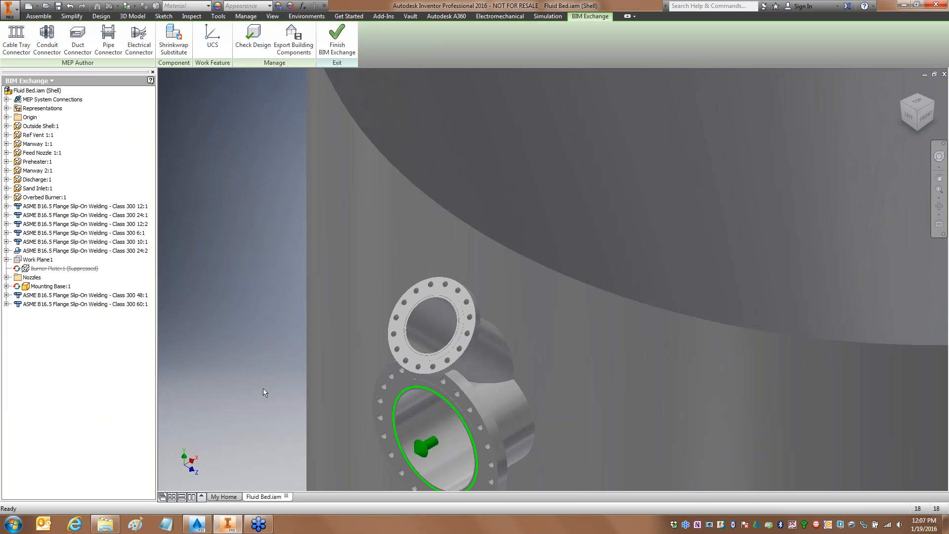
left_click(107, 41)
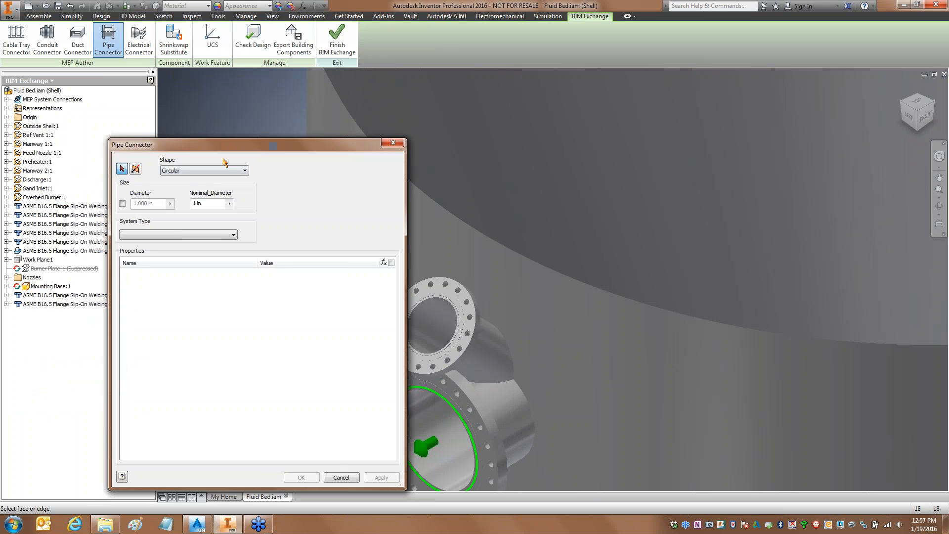
left_click_drag(256, 151, 757, 115)
left_click(716, 134)
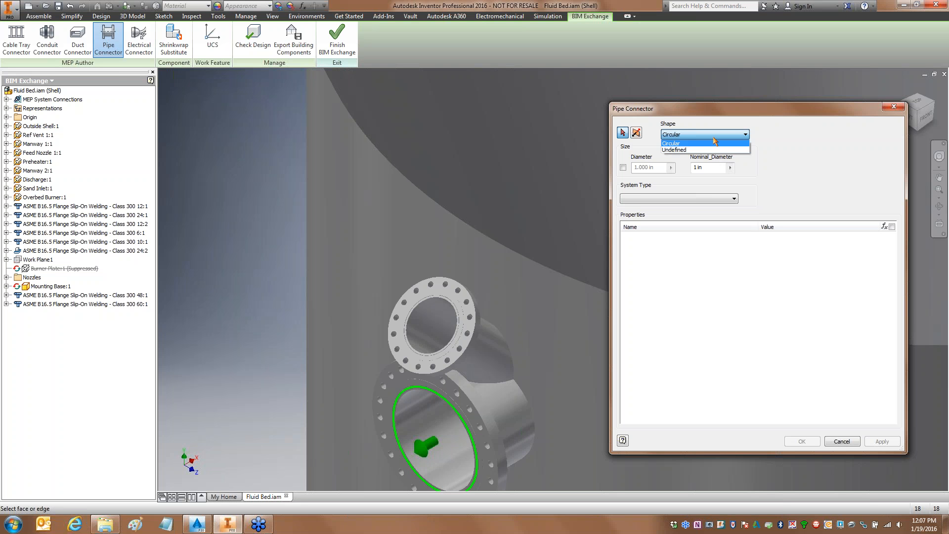
left_click(798, 149)
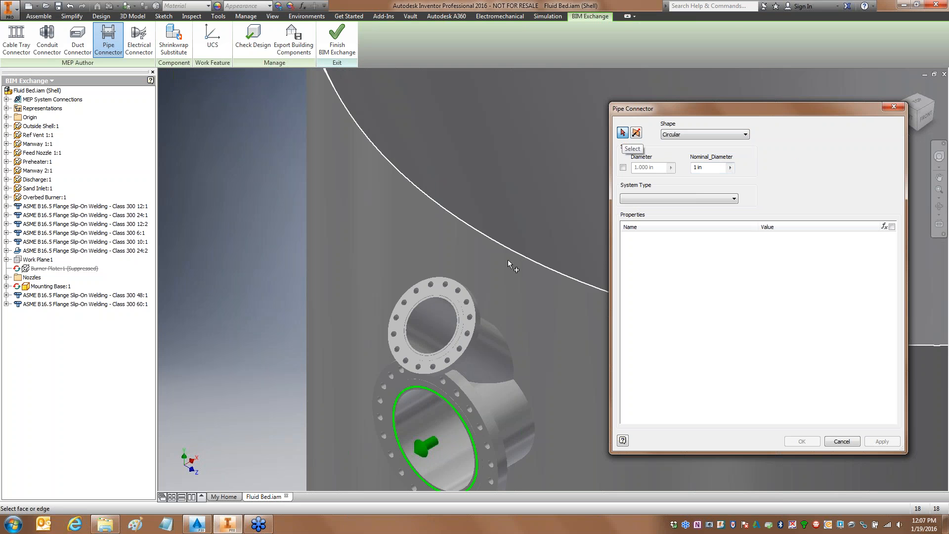
scroll(426, 302, "down", 5)
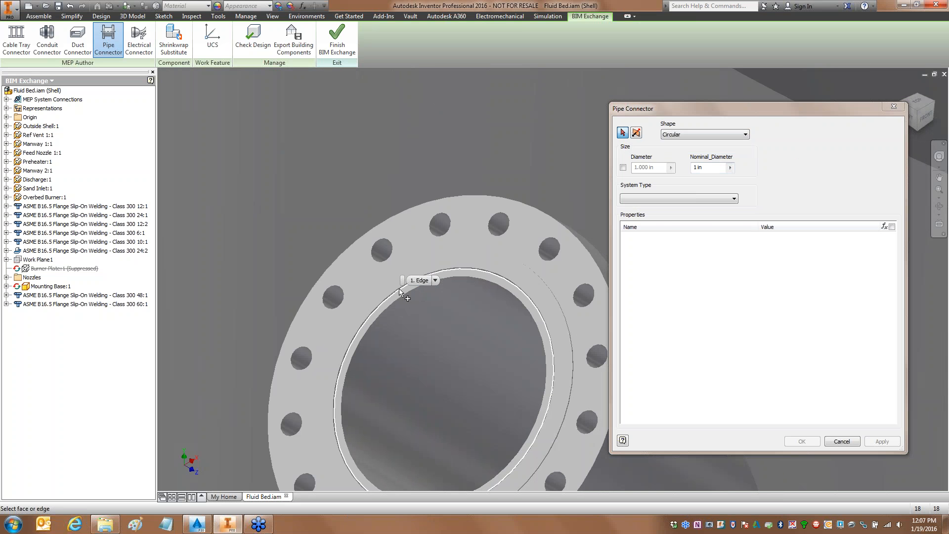
left_click(400, 292)
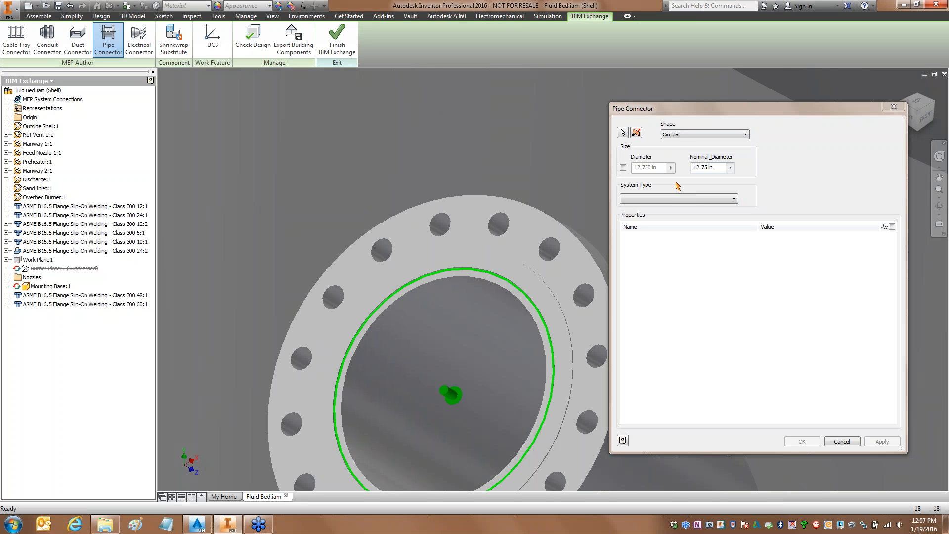
Step: Set the pipe connector's nominal diameter to 12 in and its system type to Other
left_click(708, 168)
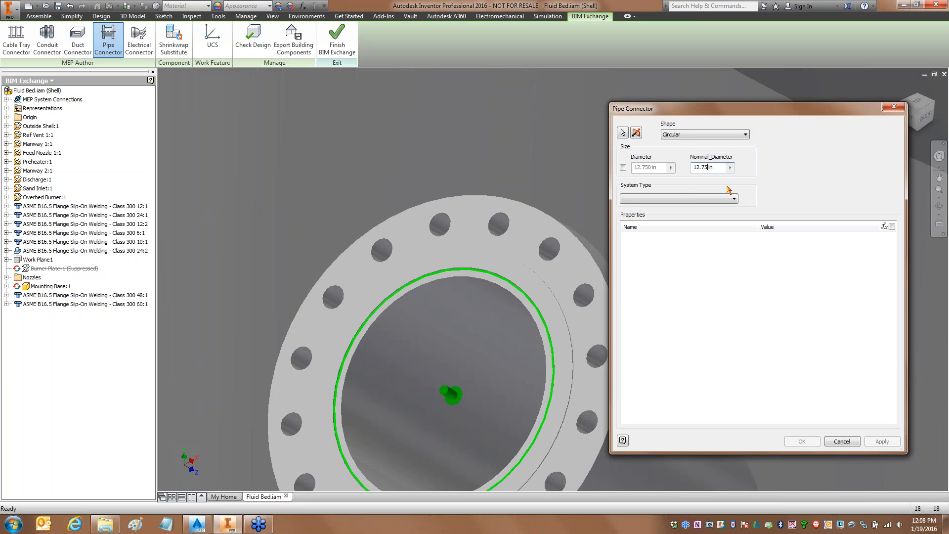
key("BackSpace")
key("BackSpace")
key("BackSpace")
left_click(679, 199)
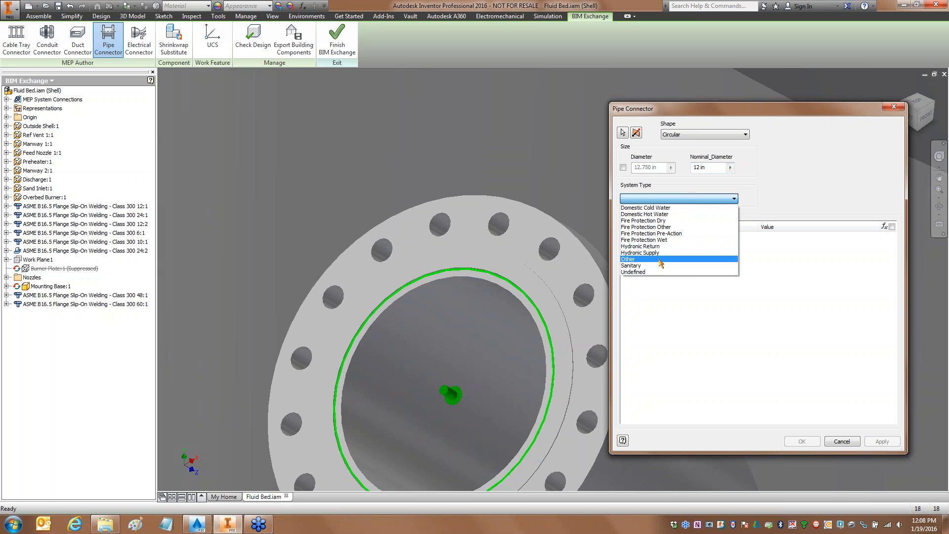
left_click(628, 261)
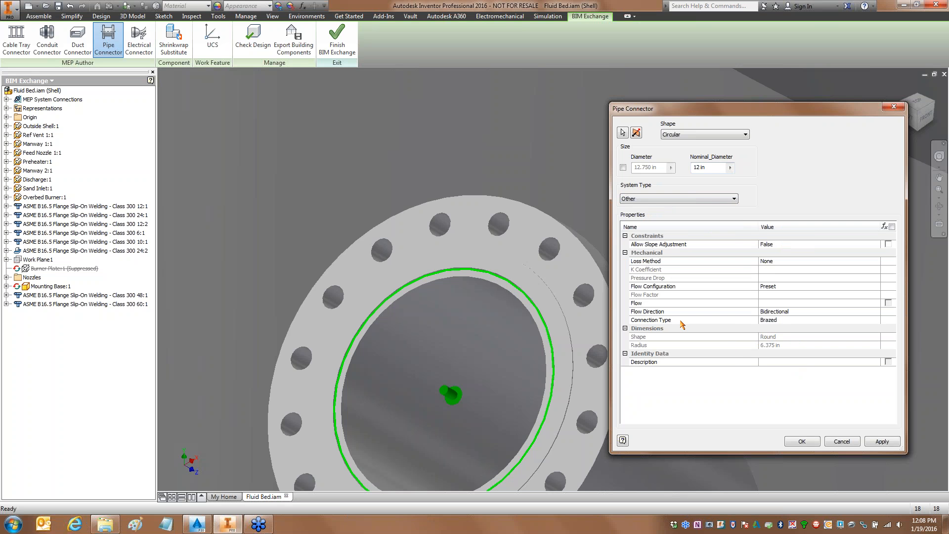
Step: Set the pipe connector's connection type to Flange
left_click_drag(703, 322, 798, 330)
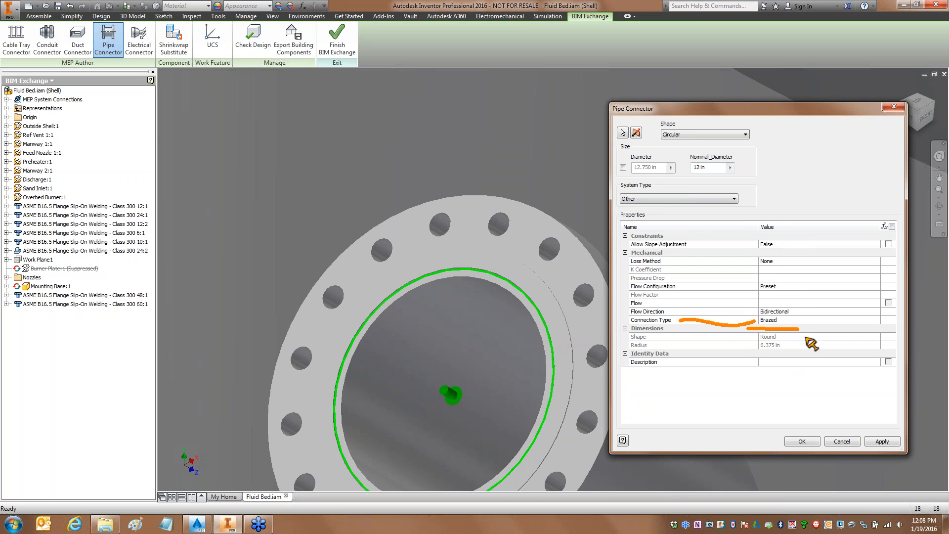
left_click(830, 321)
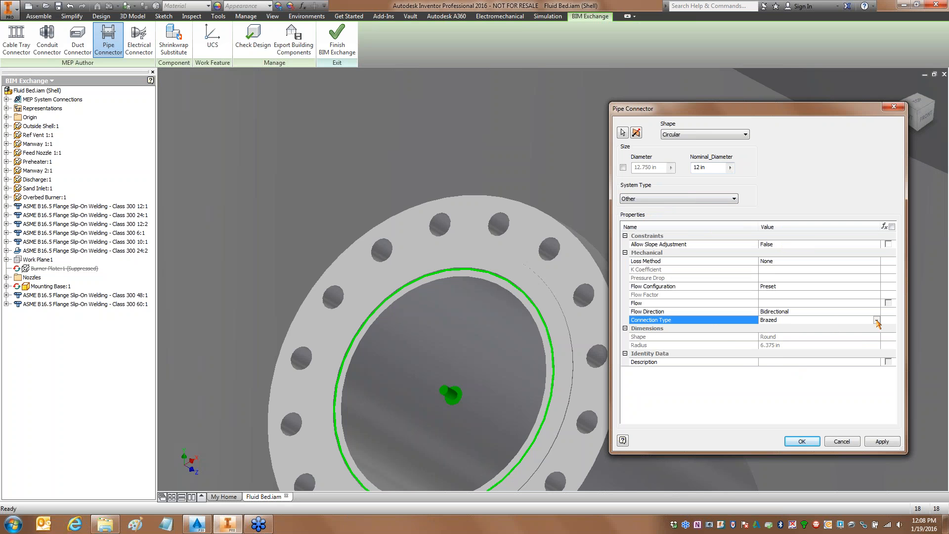
left_click(877, 320)
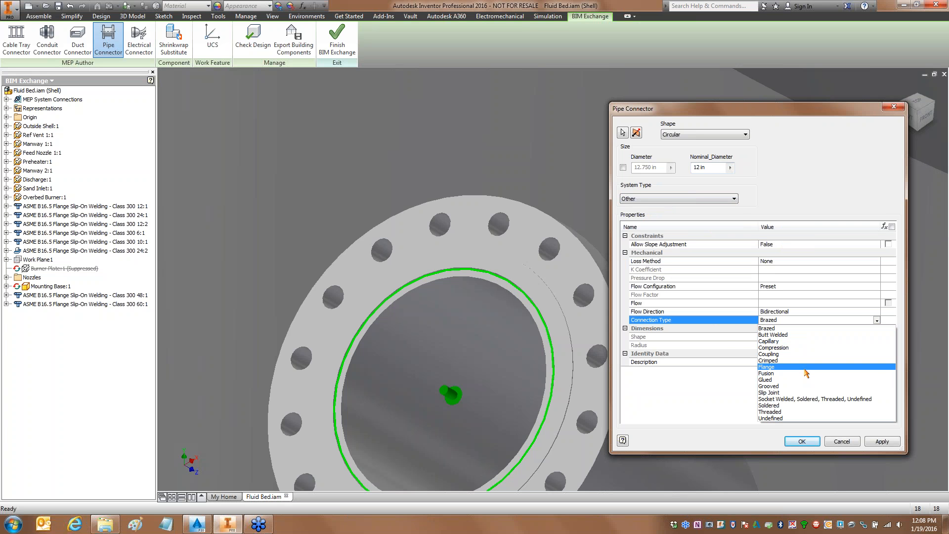
left_click(806, 368)
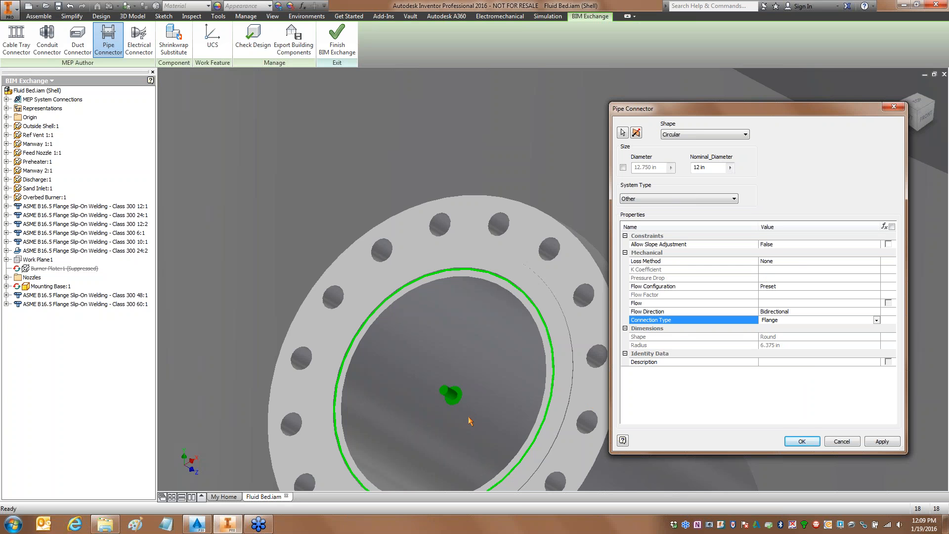
Step: Reverse the pipe connector's direction at the flange opening and create the connector
left_click_drag(452, 357, 447, 361)
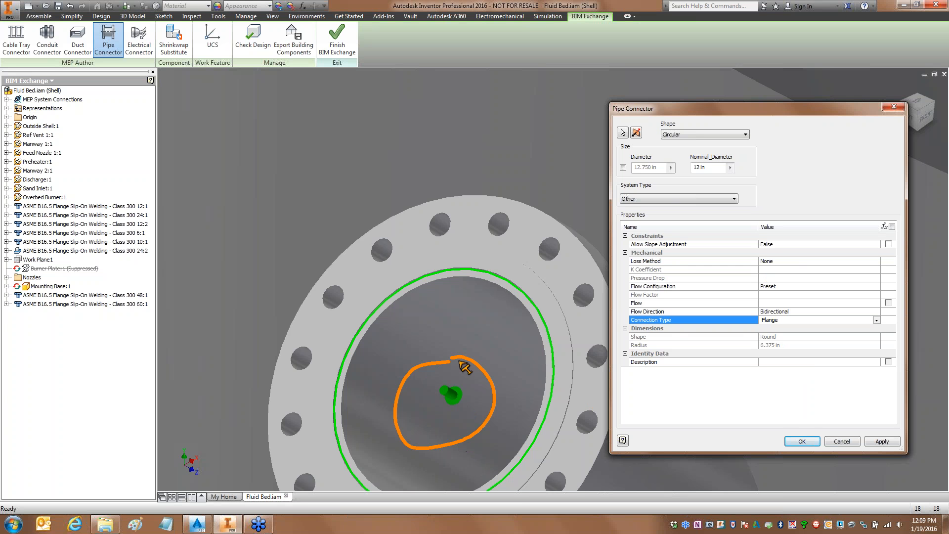
left_click_drag(452, 405, 500, 419)
mouse_move(500, 419)
left_mouse_down()
mouse_move(477, 407)
mouse_move(477, 429)
left_mouse_up()
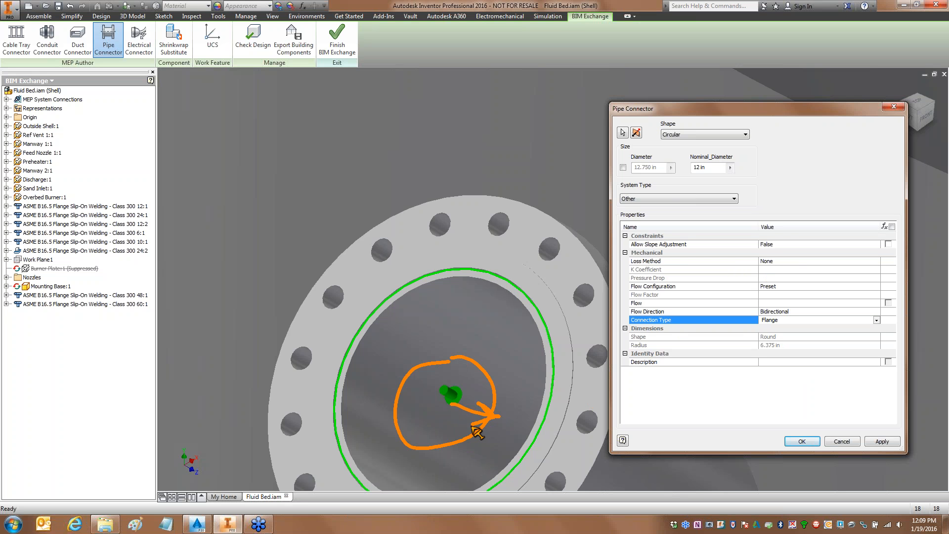
mouse_move(636, 121)
left_mouse_down()
mouse_move(646, 143)
mouse_move(628, 141)
mouse_move(637, 118)
left_mouse_up()
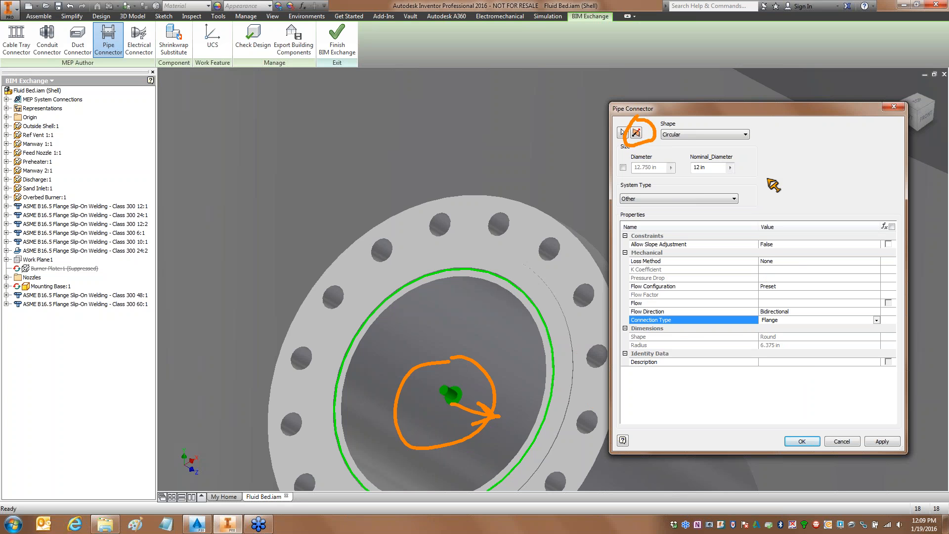
key("Escape")
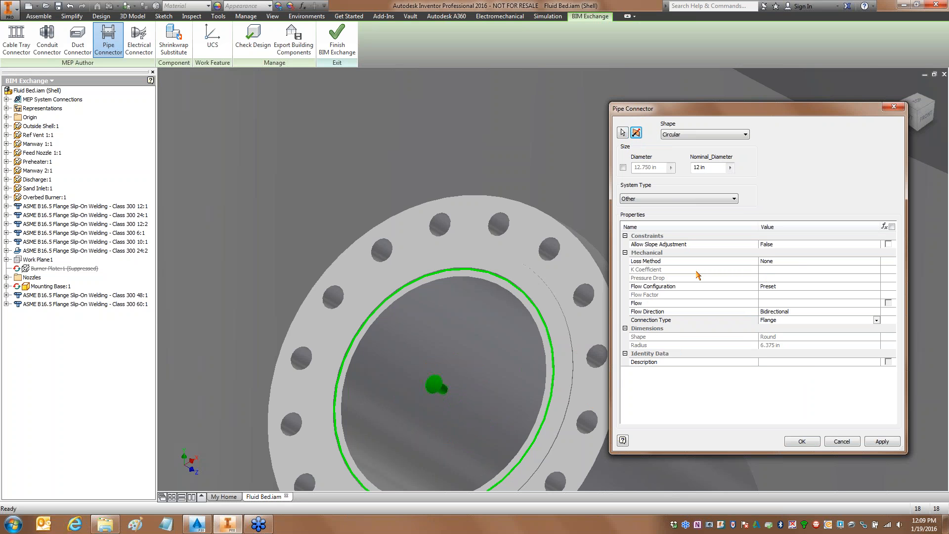
left_click(802, 441)
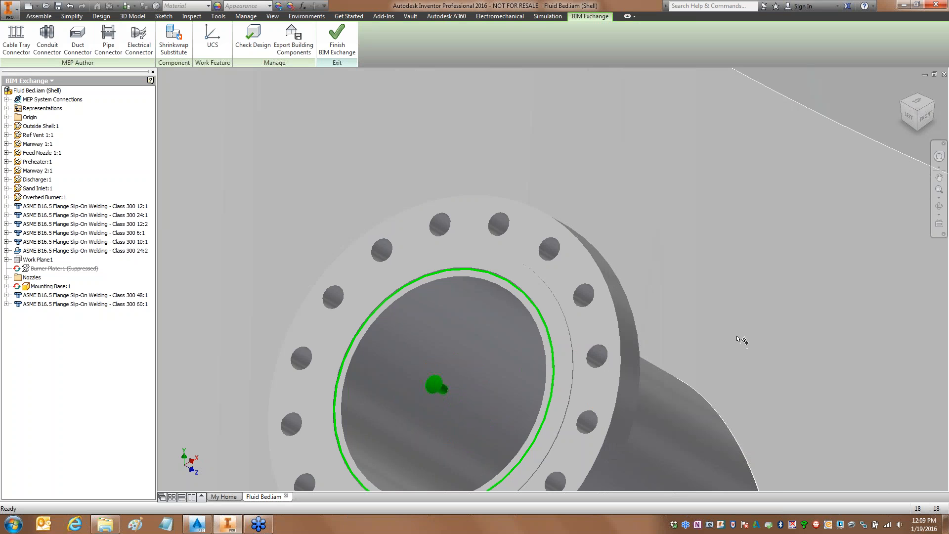
Step: Examine the connectors across the whole vessel and the bolt holes of the top flange
scroll(739, 340, "up", 5)
middle_click_drag(788, 350, 520, 311)
left_click(903, 89)
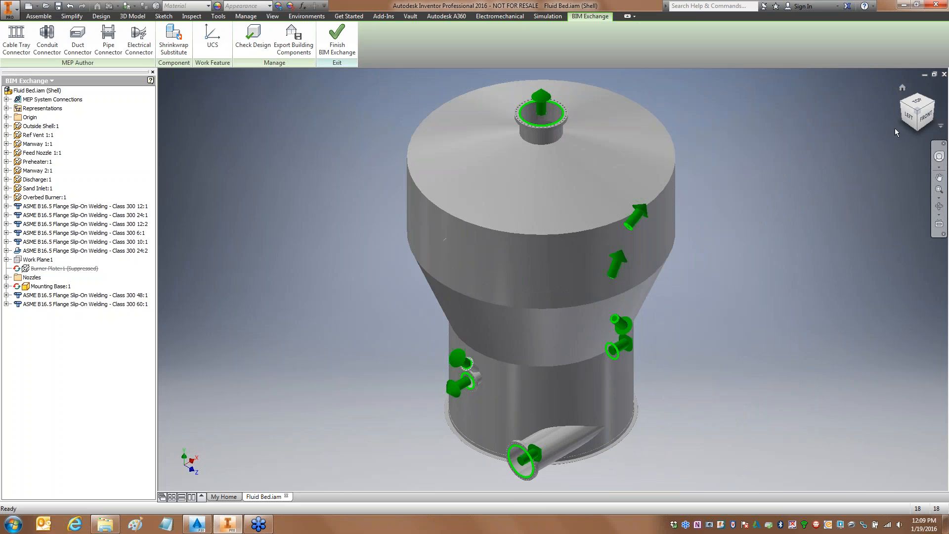
left_click_drag(566, 440, 596, 414)
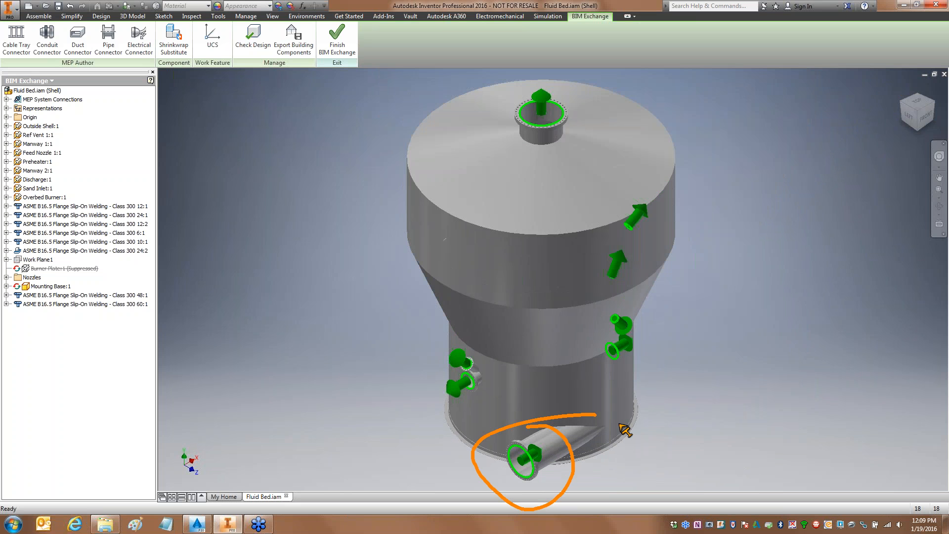
left_click_drag(564, 447, 846, 352)
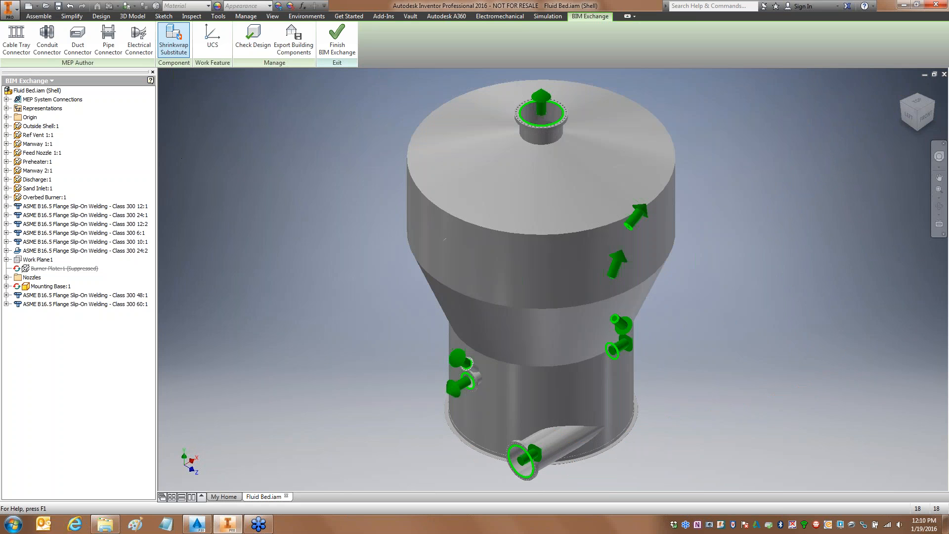
left_click_drag(184, 71, 239, 194)
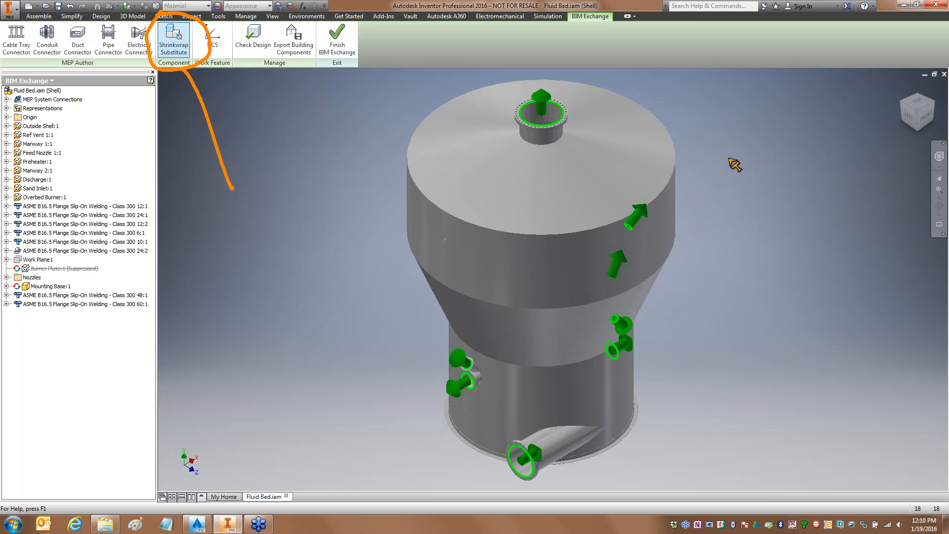
scroll(566, 107, "up", 4)
scroll(563, 99, "up", 5)
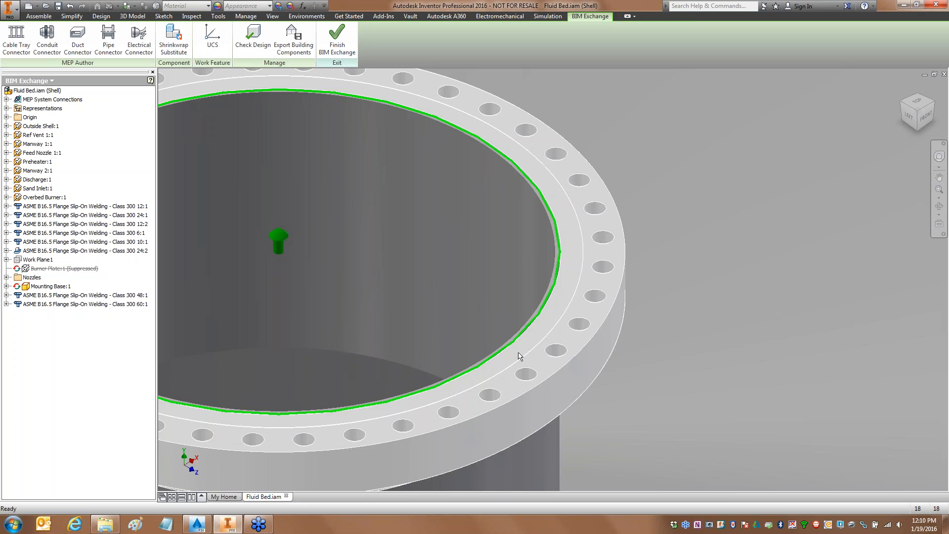
scroll(625, 315, "down", 8)
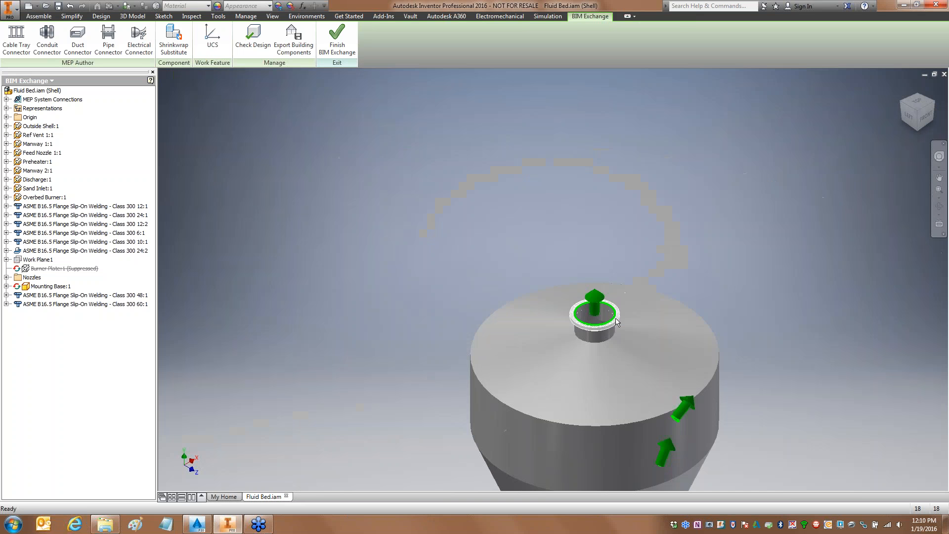
scroll(619, 249, "down", 4)
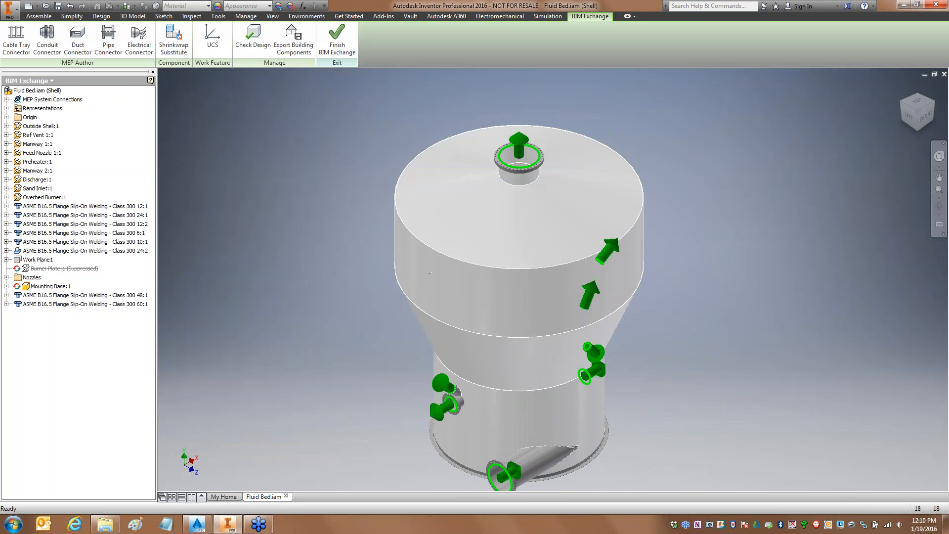
Step: Start a Shrinkwrap Substitute of the assembly as a new part named Plant 3D, based on the Standard.ipt template
left_click(174, 42)
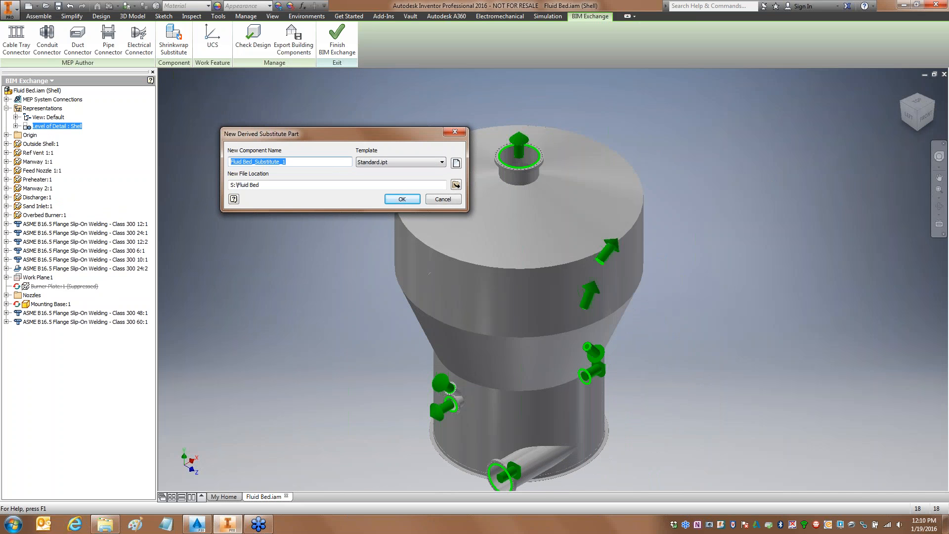
type("Plant 3D")
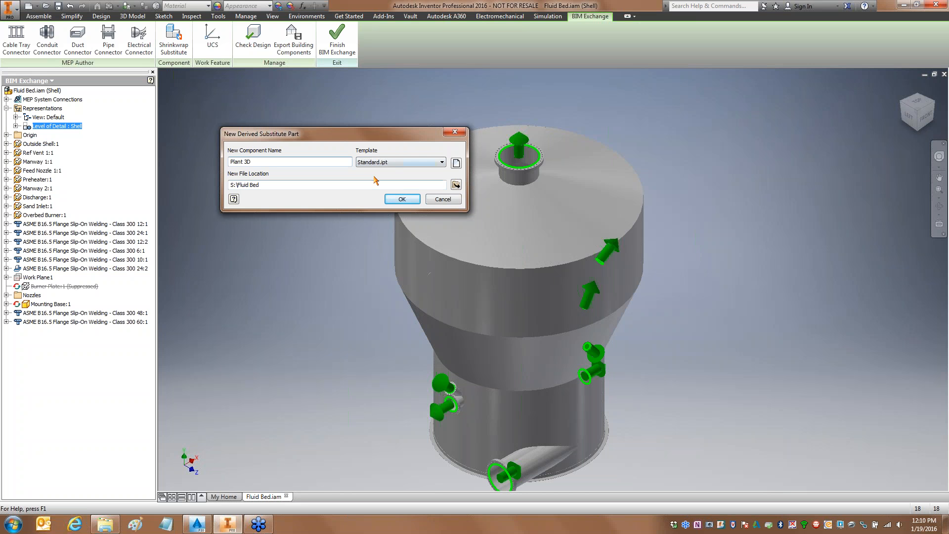
left_click(401, 200)
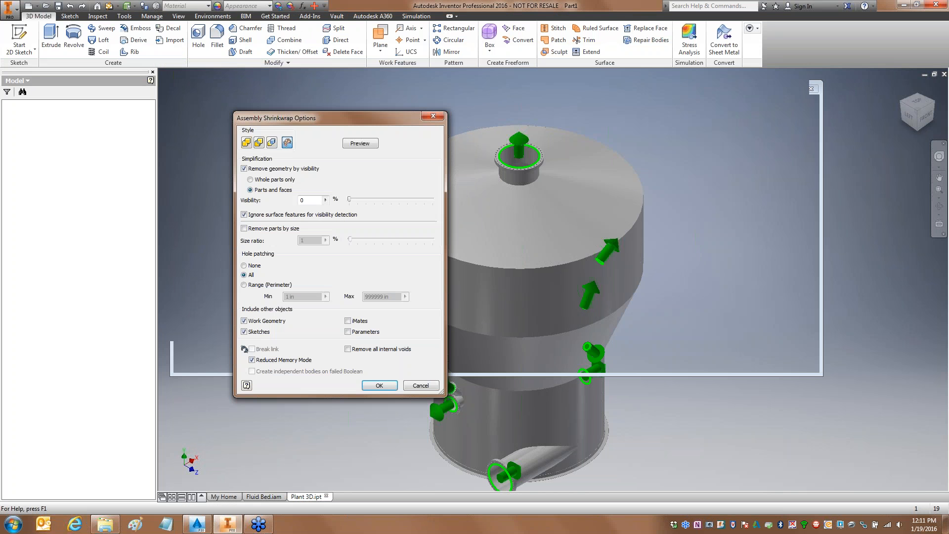
Step: Generate the shrinkwrap with each solid kept as a separate body, excluding work geometry and sketches, without calculating Master mass properties
left_click_drag(360, 123, 331, 115)
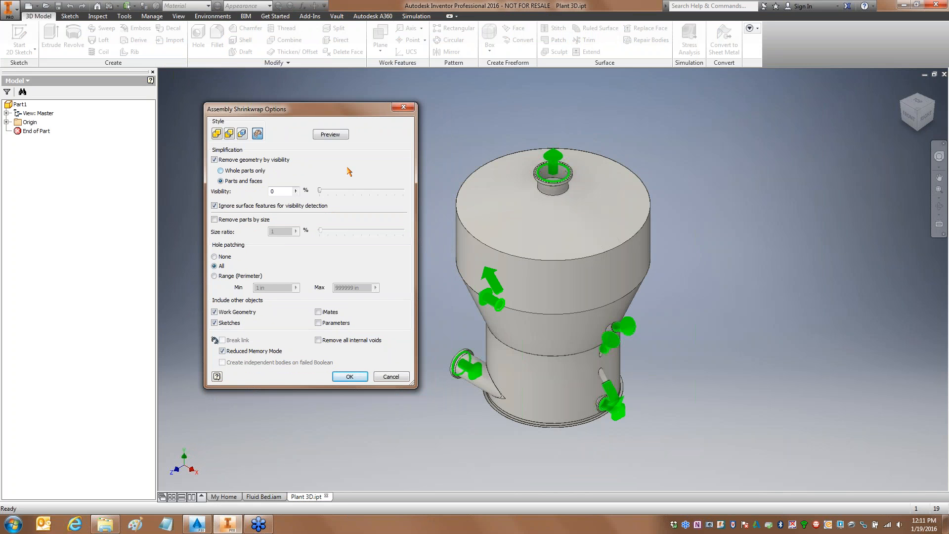
left_click(241, 134)
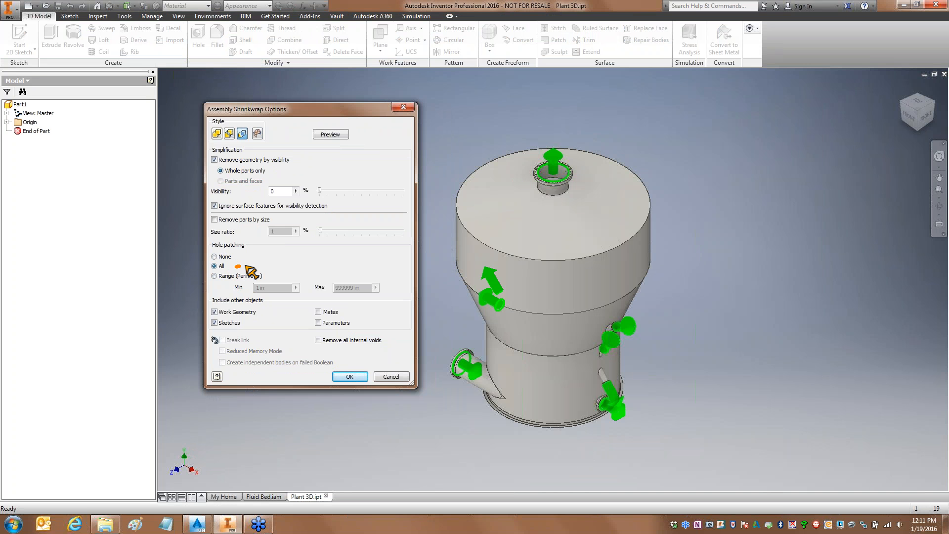
left_click_drag(237, 268, 316, 249)
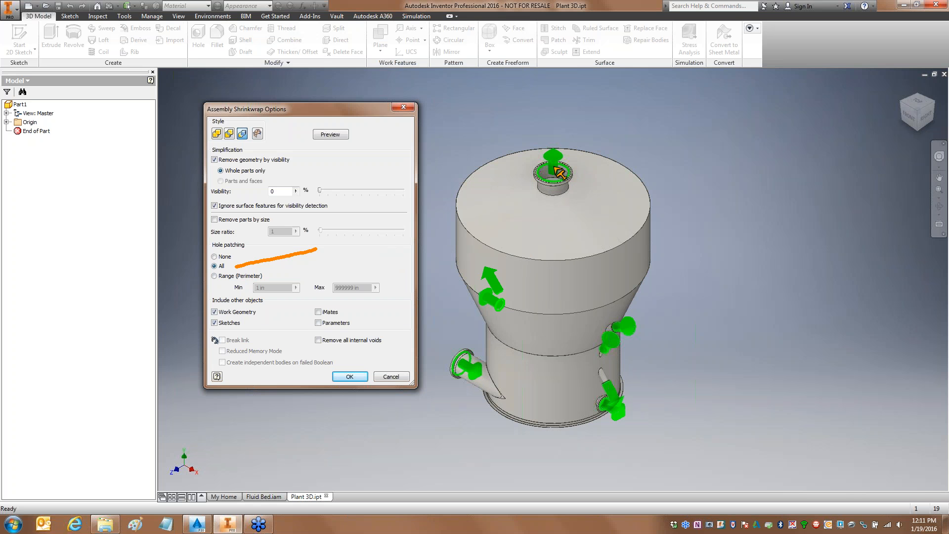
left_click(215, 312)
left_click(215, 323)
left_click(350, 377)
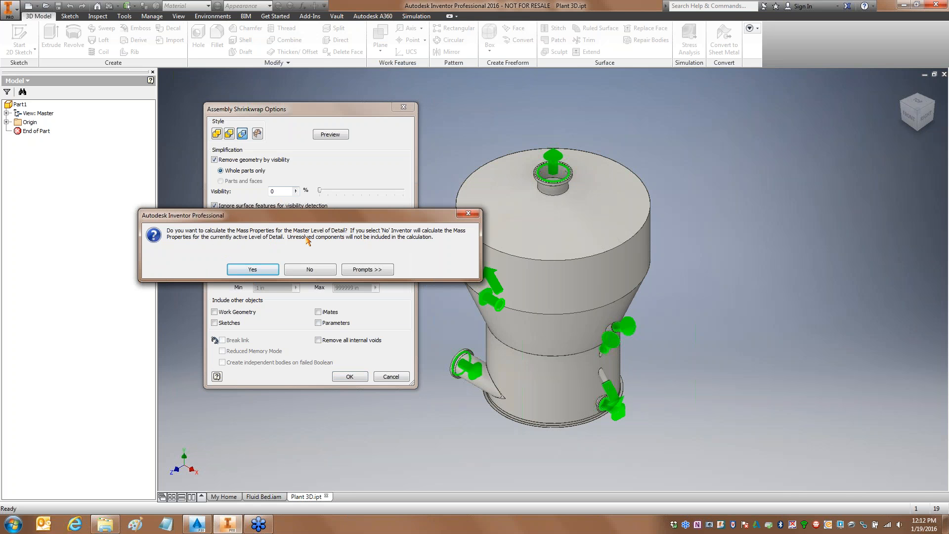
left_click(315, 271)
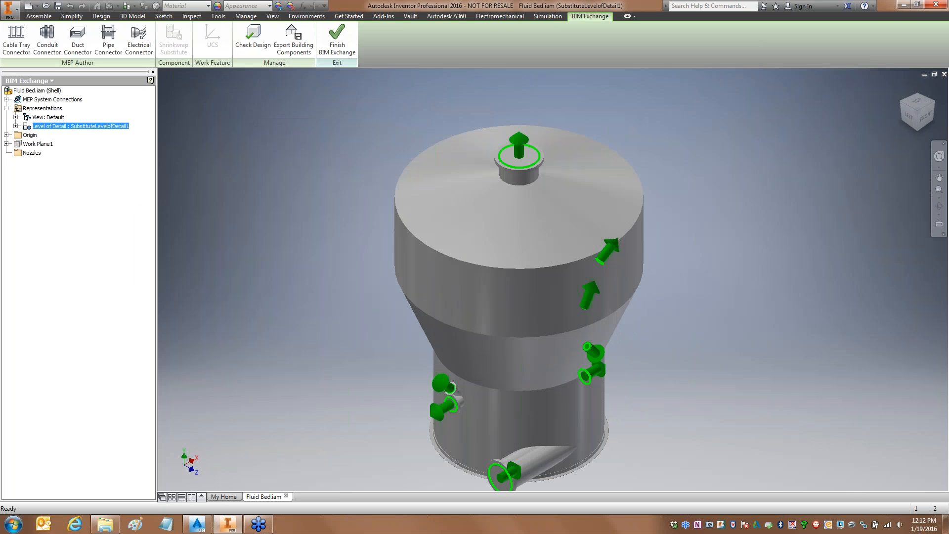
Step: Rename the new substitute level of detail as Plant 3D
left_click(16, 126)
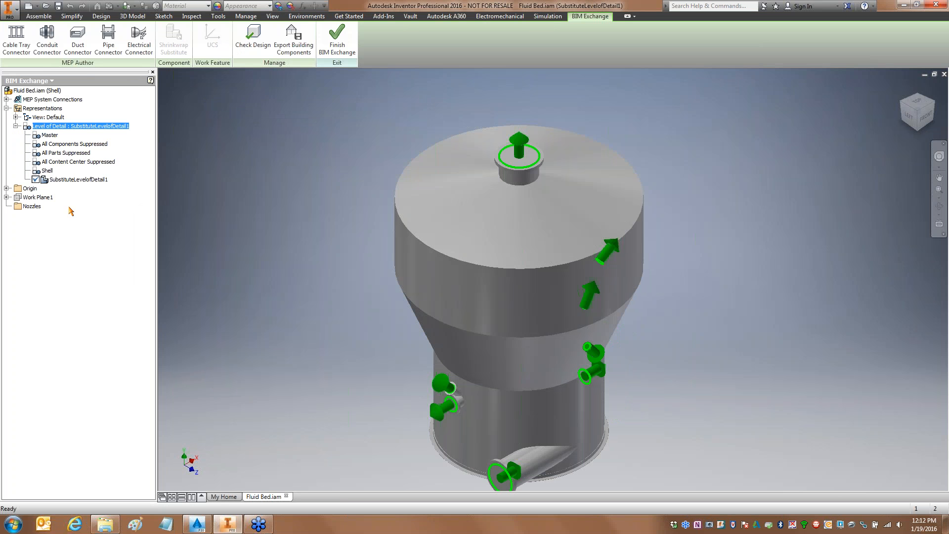
left_click(85, 181)
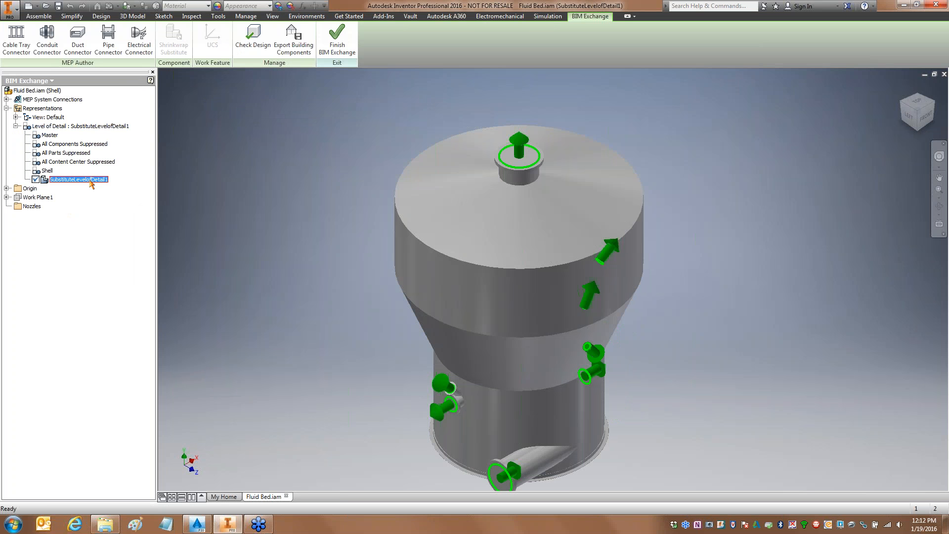
left_click(93, 180)
type("Plant 3D")
key("Return")
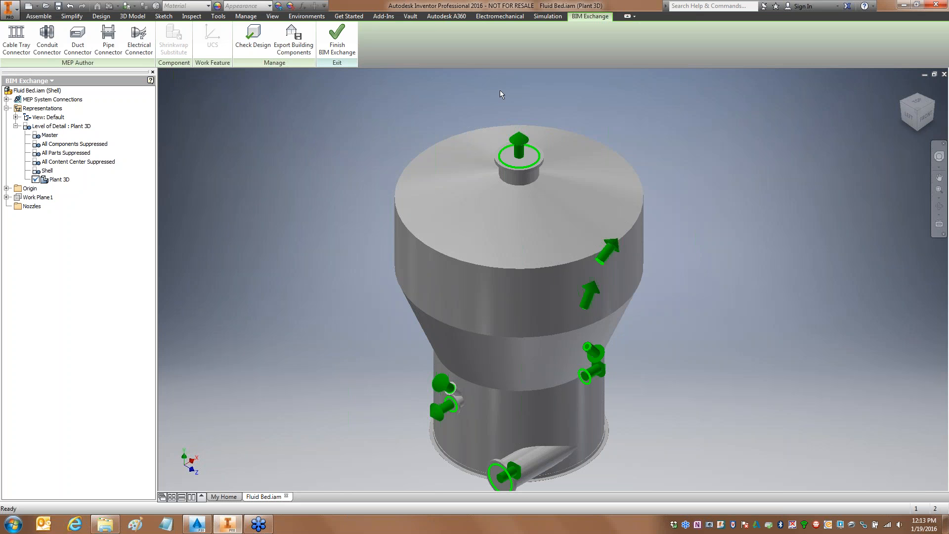
Step: Start the building component export and review the description, manufacturer, model and URL in its identity data
left_click(292, 37)
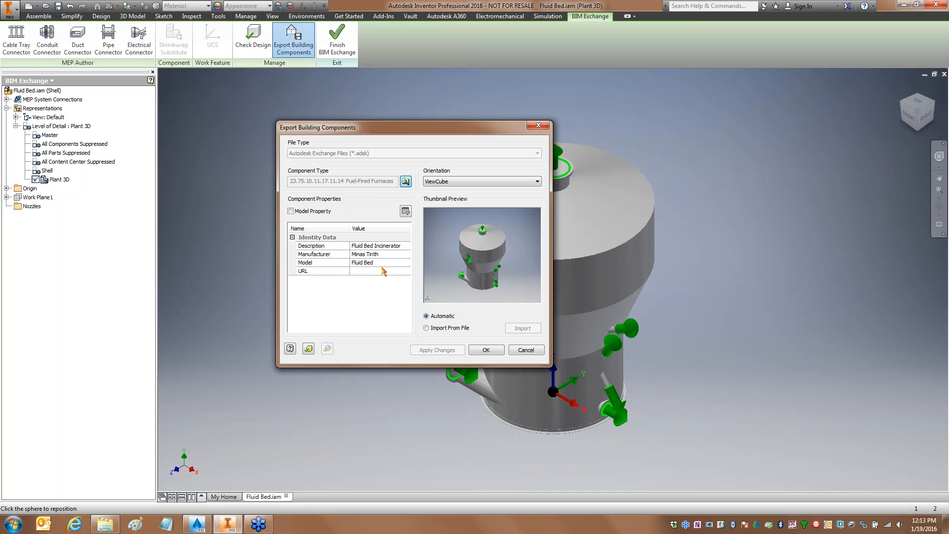
left_click(336, 248)
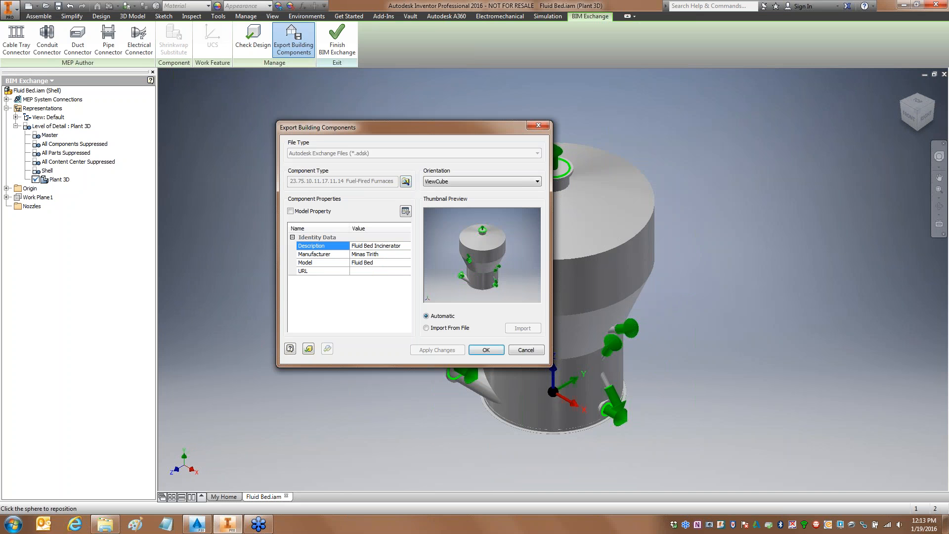
left_click(334, 256)
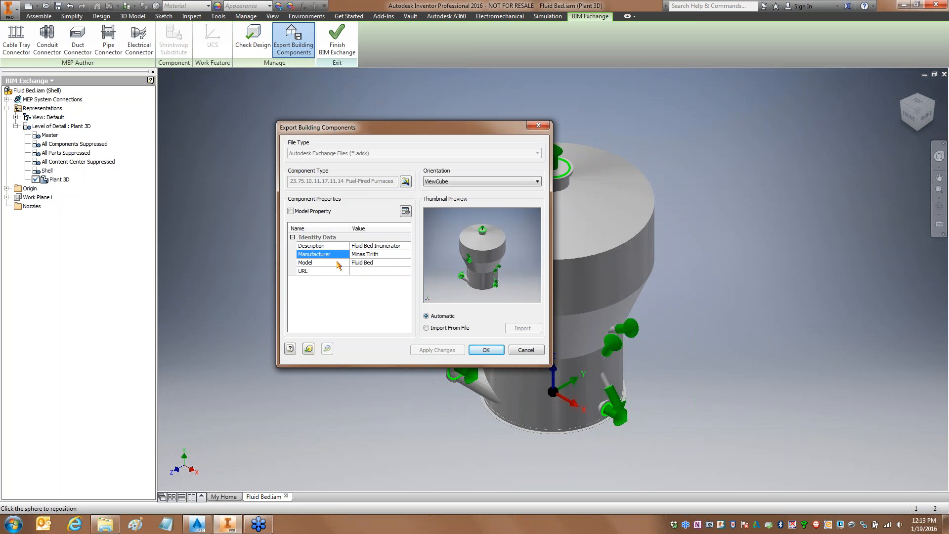
left_click(338, 263)
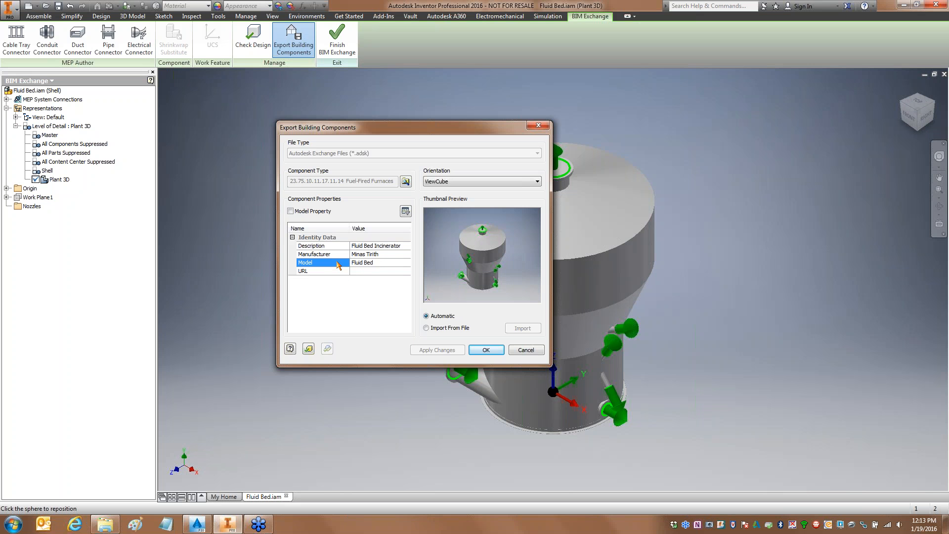
left_click(324, 272)
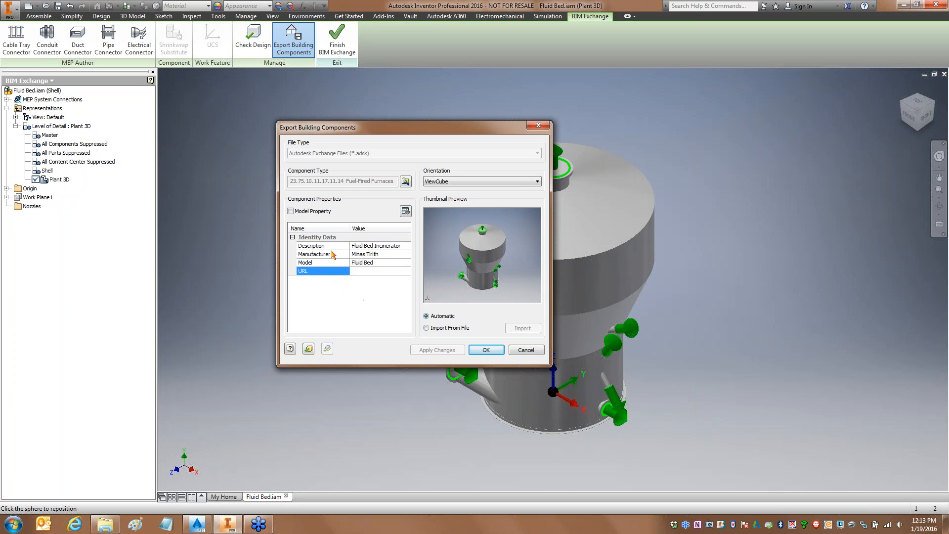
Step: Look through the optional model properties of the component and exclude them from the export again
left_click(291, 212)
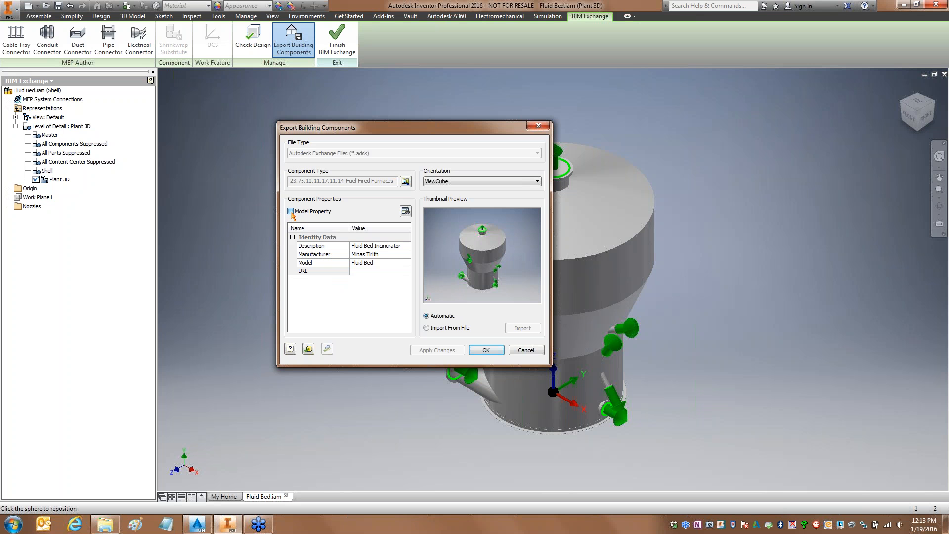
left_click(290, 211)
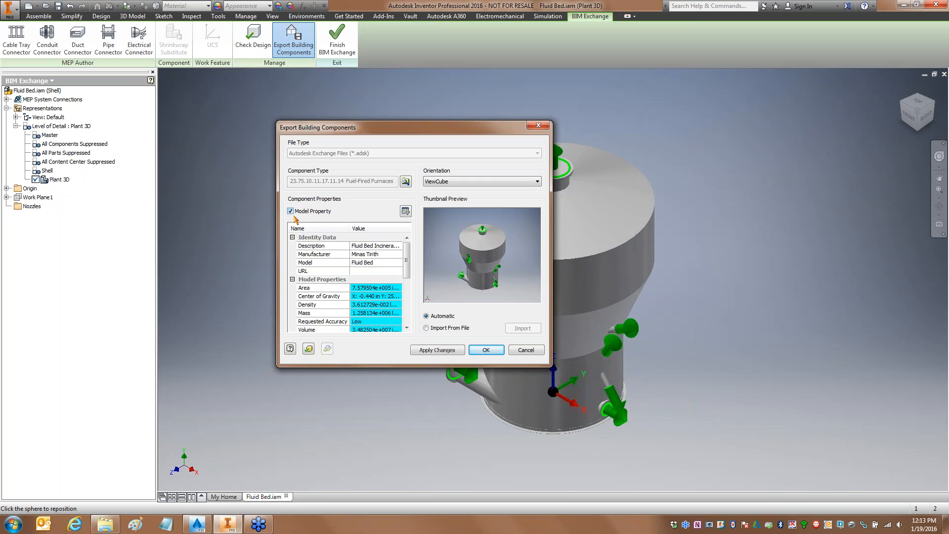
mouse_move(410, 269)
left_mouse_down()
mouse_move(407, 310)
mouse_move(406, 272)
left_mouse_up()
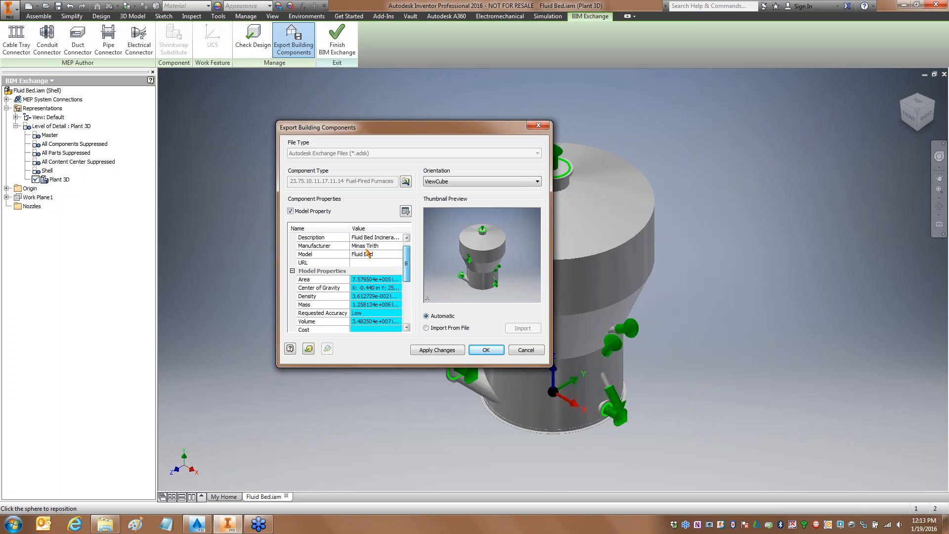
left_click(291, 211)
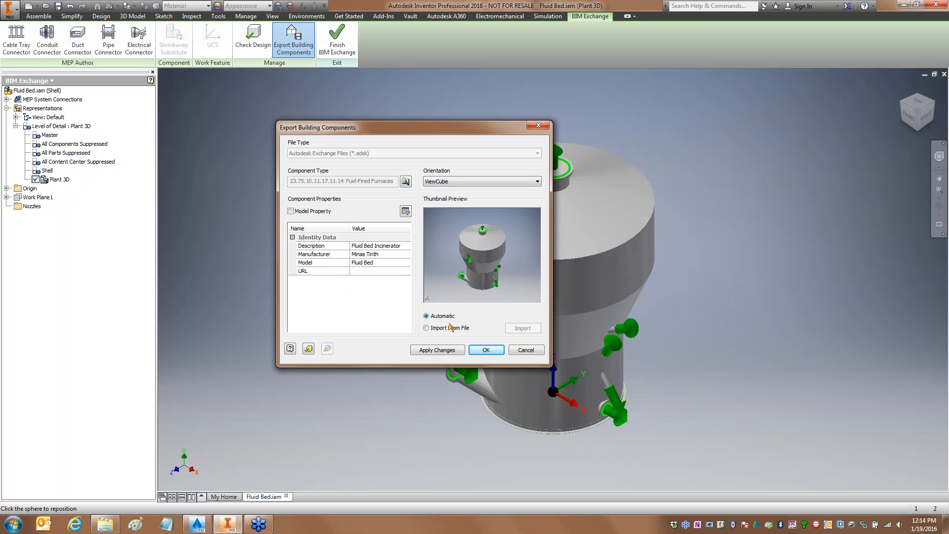
Step: Export the building component as Fluid Bed.iam (Plant 3D).adsk on the S drive
left_click(486, 350)
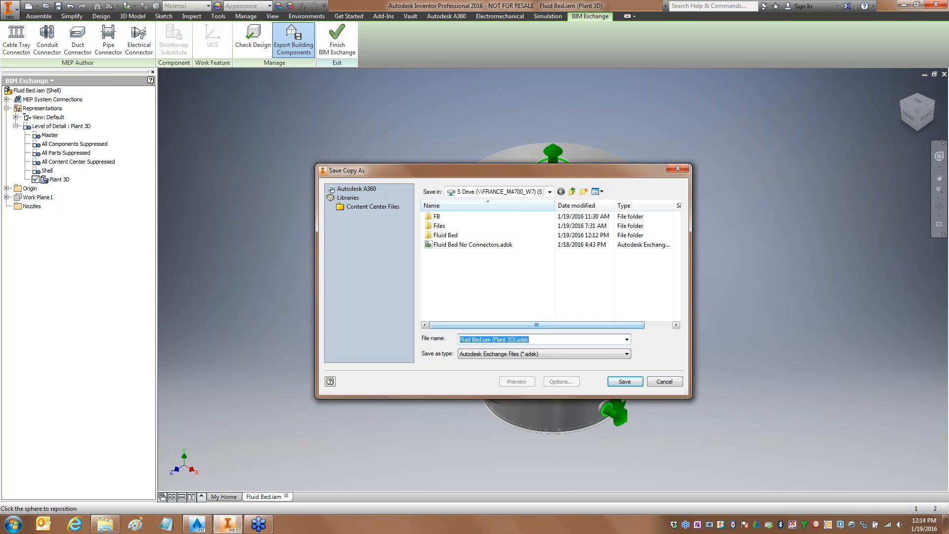
left_click(623, 381)
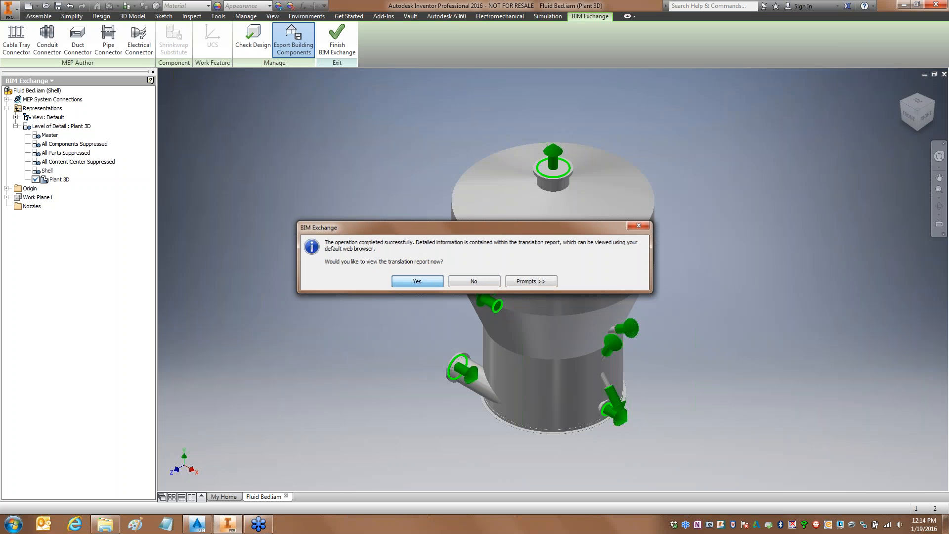
Step: Review the translation report's generated contents, identity data and pipe connector properties, and close the report
left_click(417, 281)
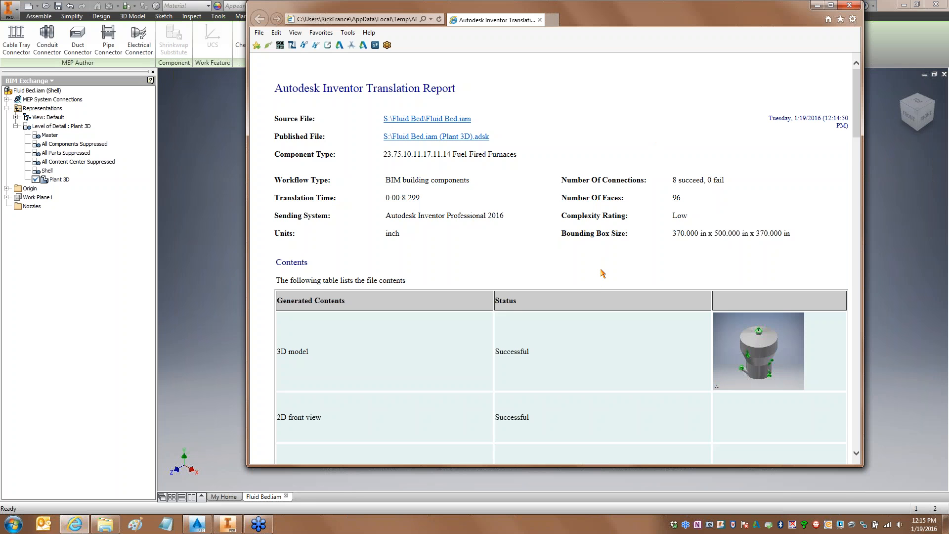
scroll(602, 273, "down", 6)
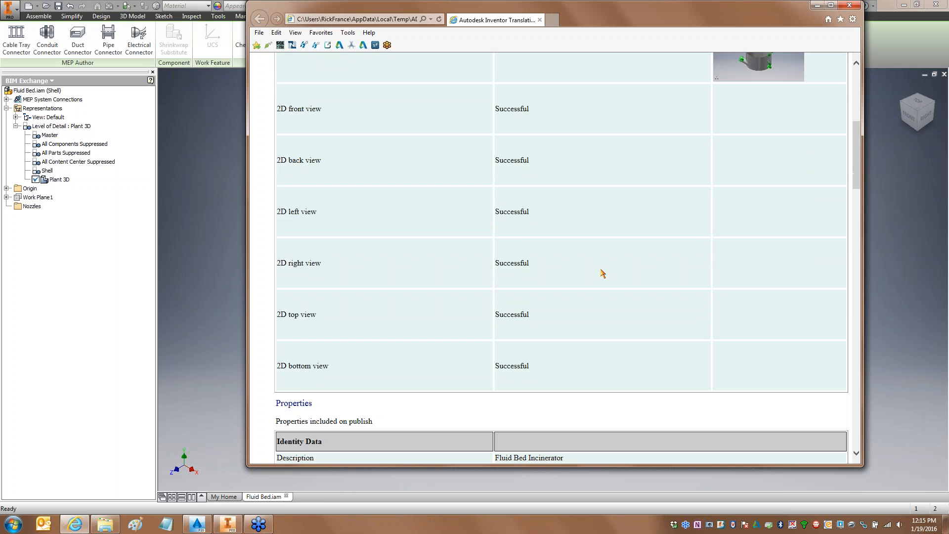
scroll(603, 274, "down", 4)
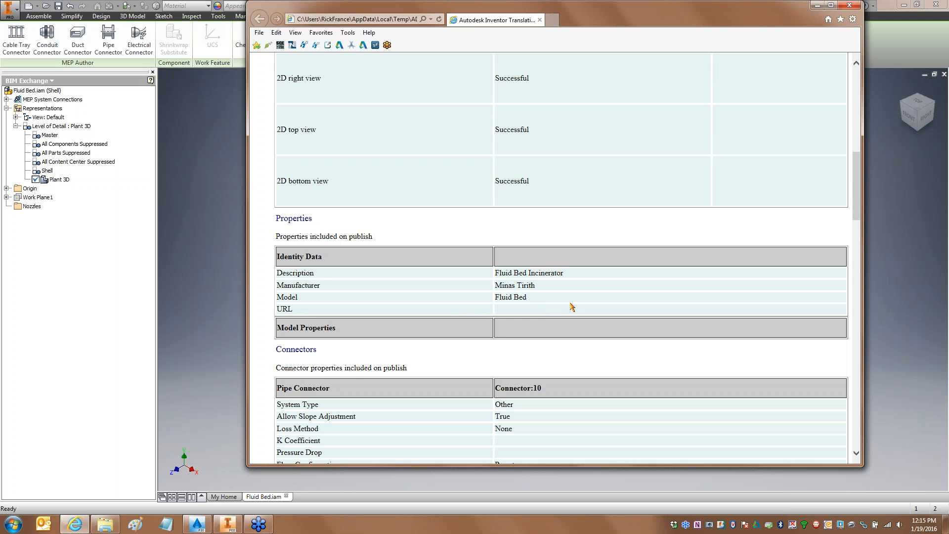
scroll(571, 307, "down", 4)
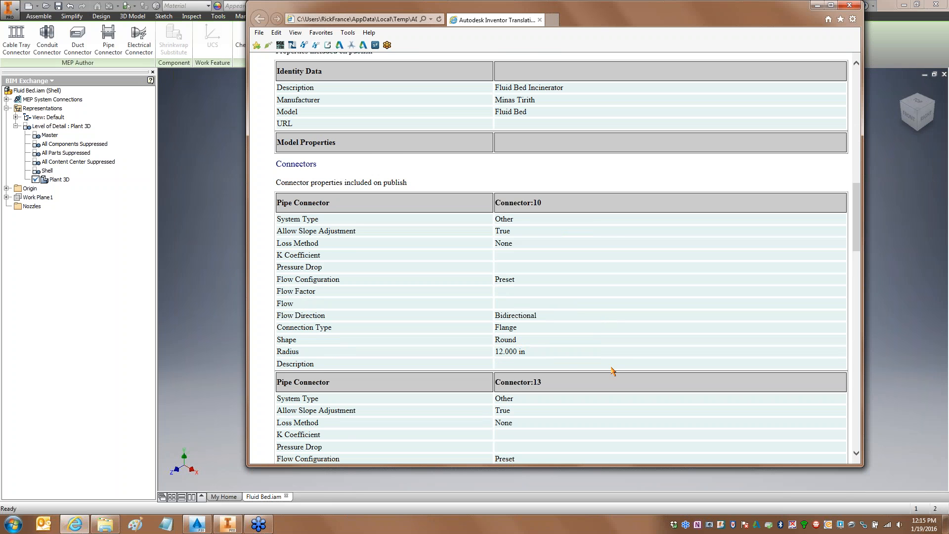
scroll(612, 368, "down", 3)
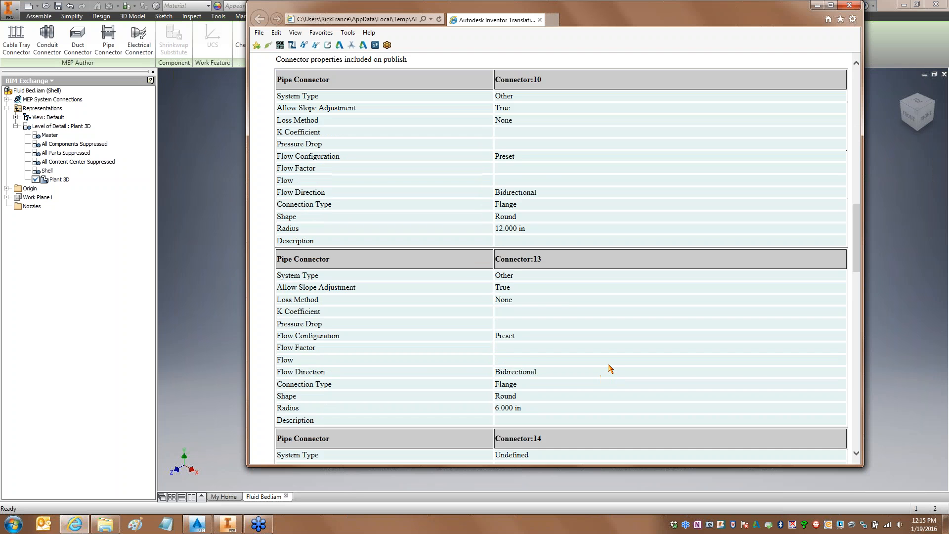
scroll(612, 369, "down", 5)
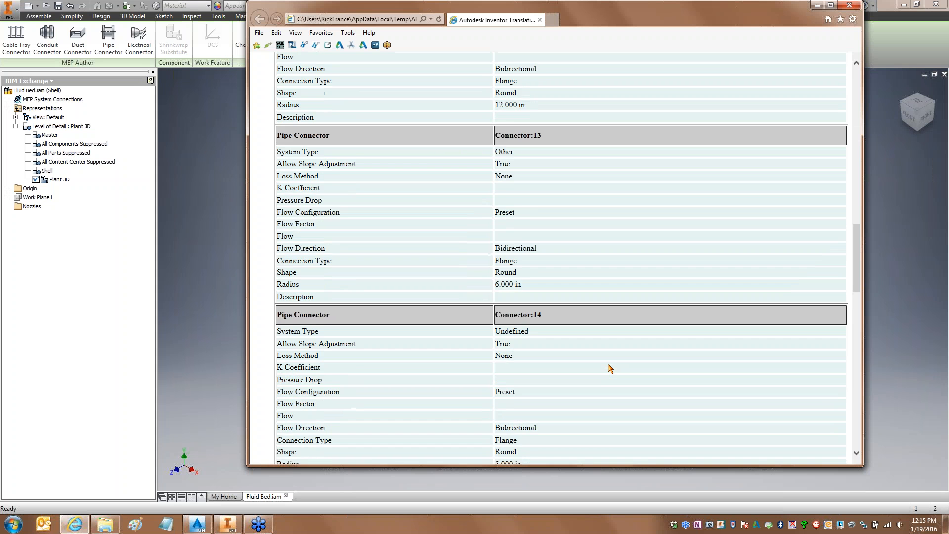
scroll(612, 368, "down", 3)
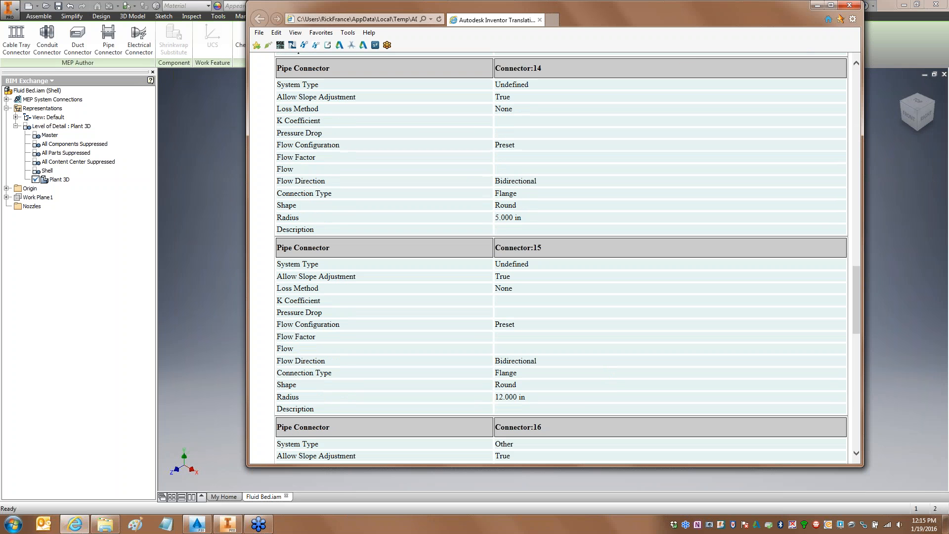
left_click(850, 6)
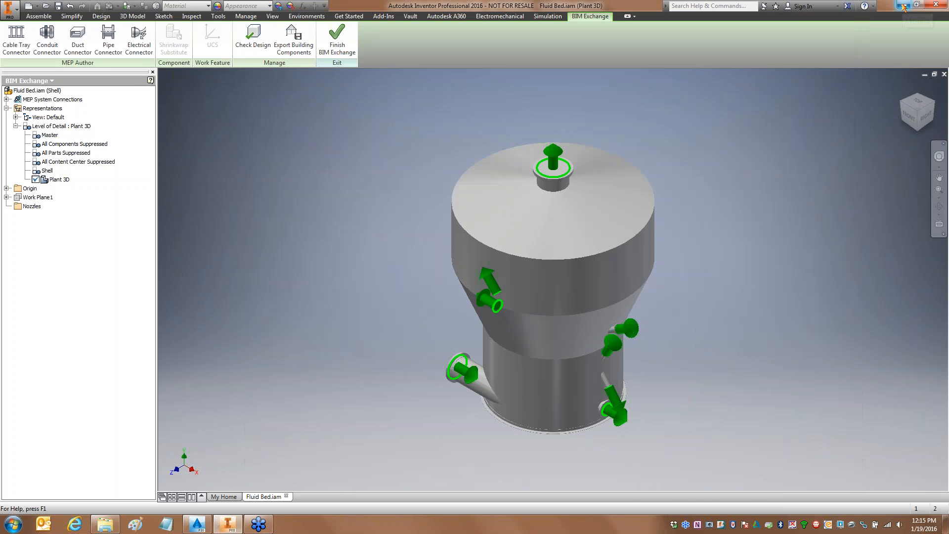
Step: Switch to AutoCAD Plant 3D and import Fluid Bed.iam (Plant 3D).adsk at insertion point 0,0,0 with rotation 0
left_click(904, 5)
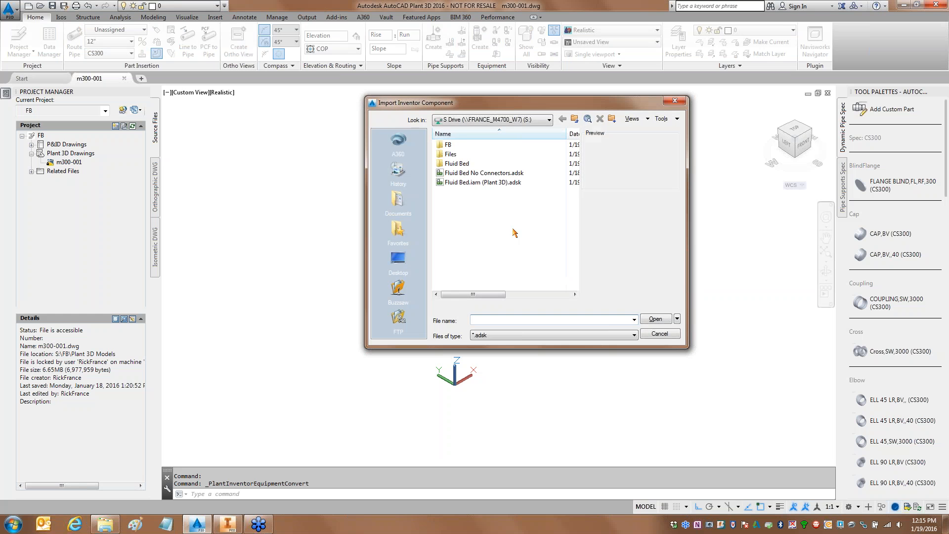
left_click(488, 184)
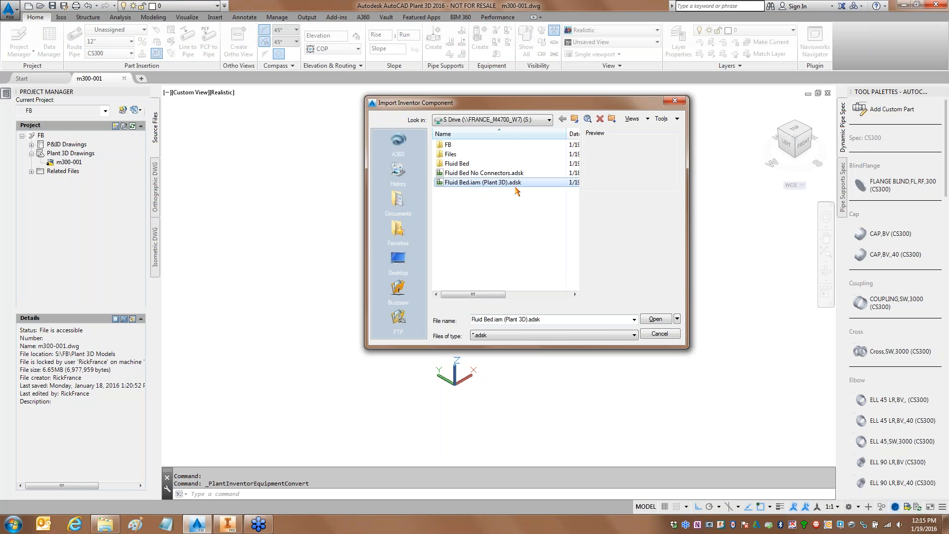
left_click(656, 319)
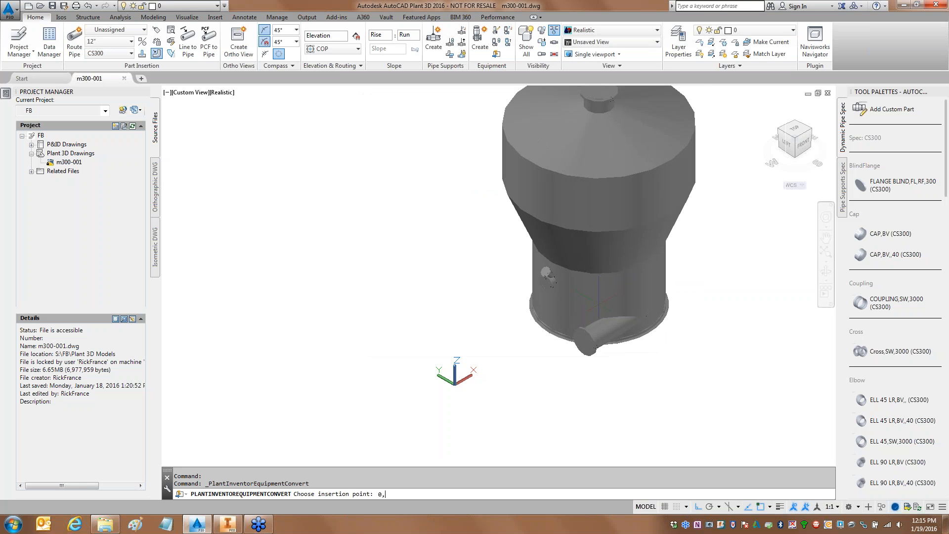
type("0,0,0")
key("Return")
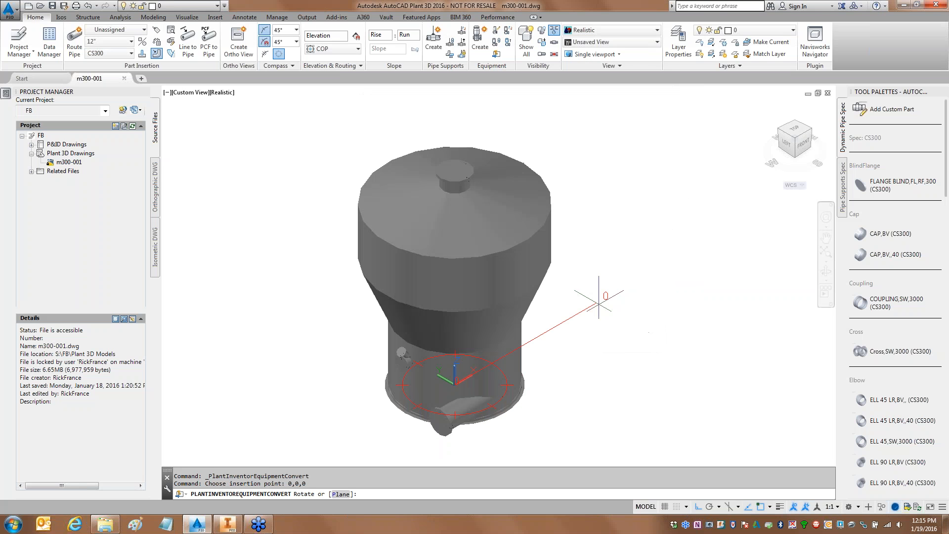
type("0")
key("Return")
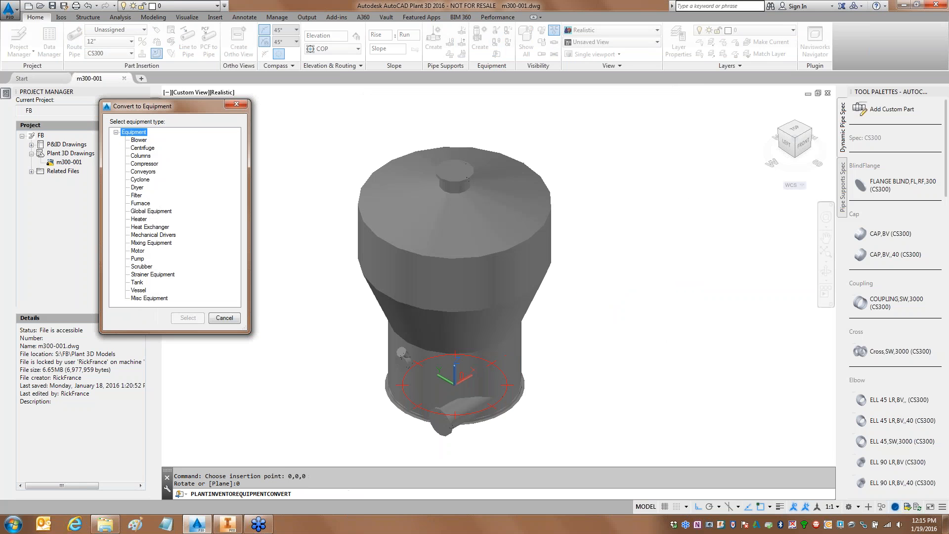
Step: Convert the imported Inventor component to equipment of type Furnace
left_click_drag(182, 111, 663, 145)
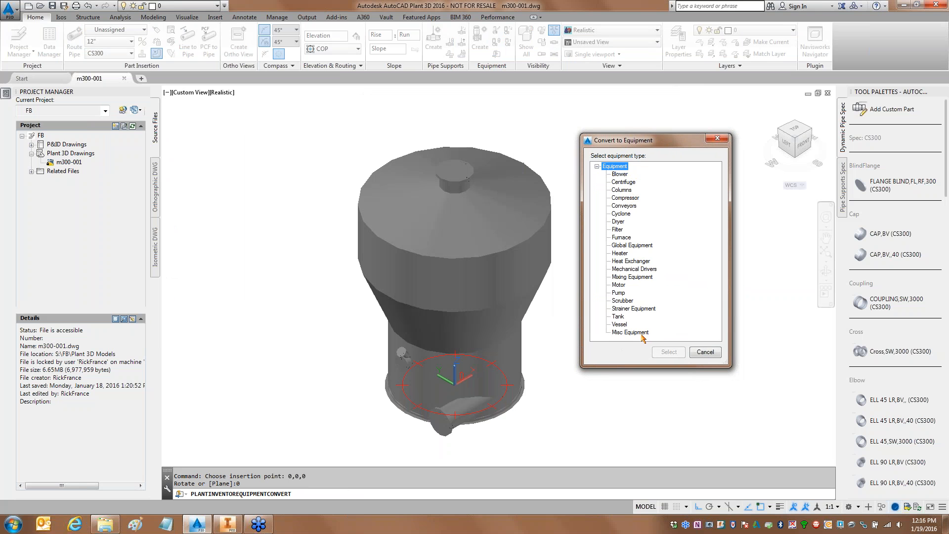
left_click(621, 238)
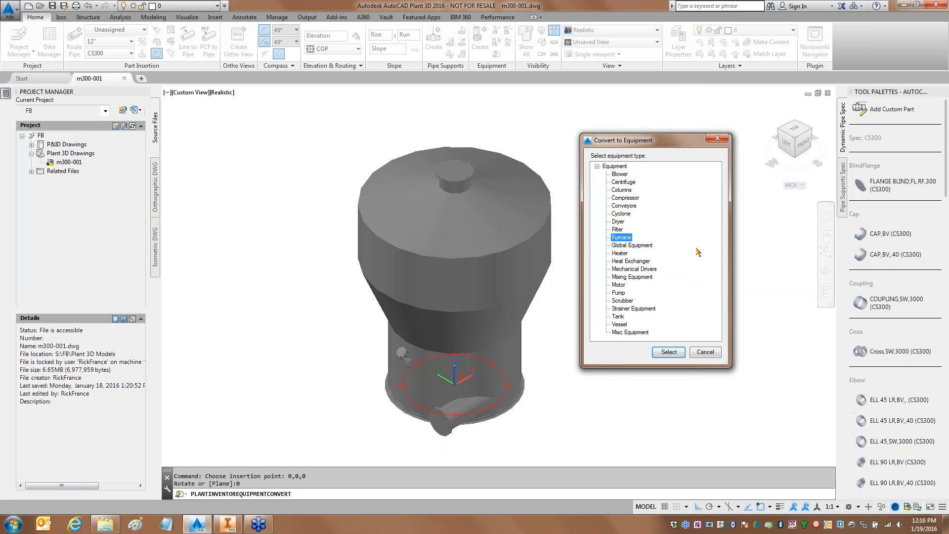
left_click(669, 352)
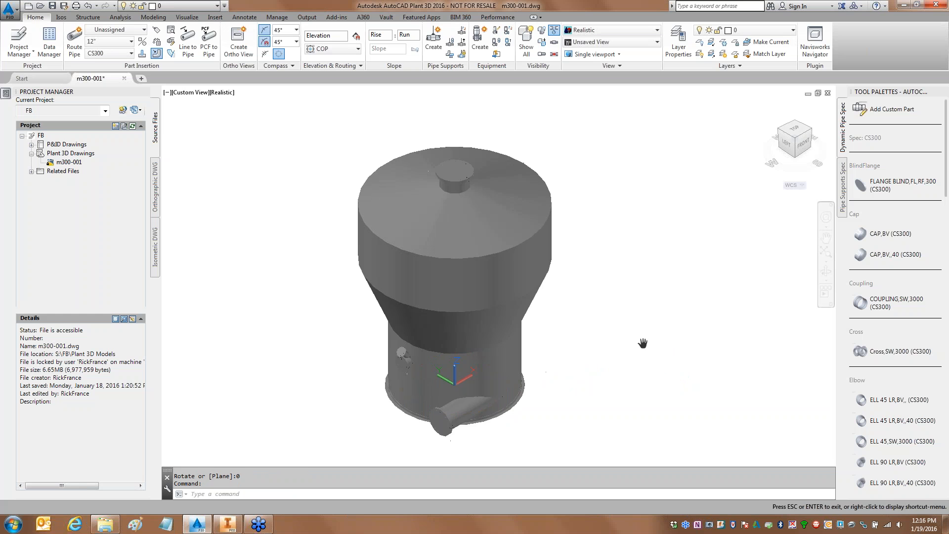
Step: Route a pipe from the upper of the two adjacent nozzles on the lower cylinder, through an elbow and outward from the vessel
middle_click_drag(674, 348, 705, 330)
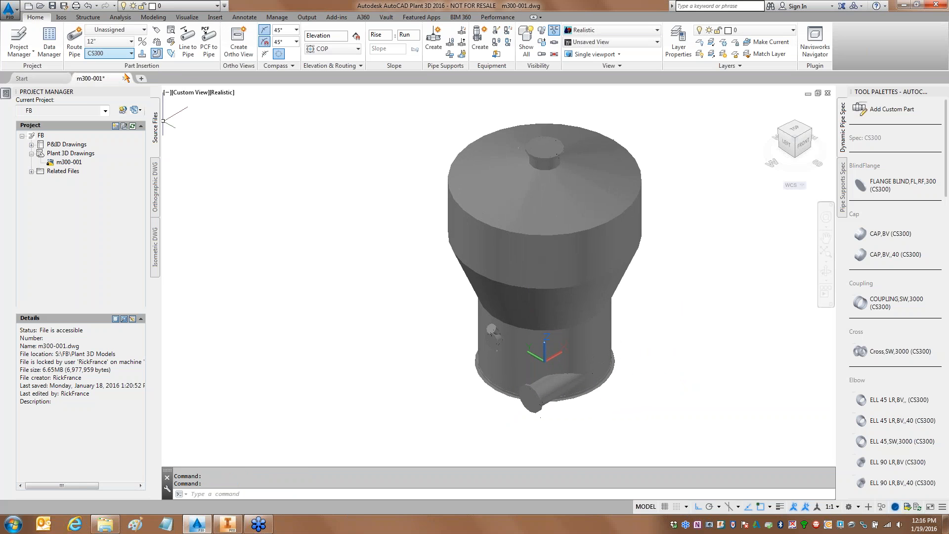
left_click(565, 273)
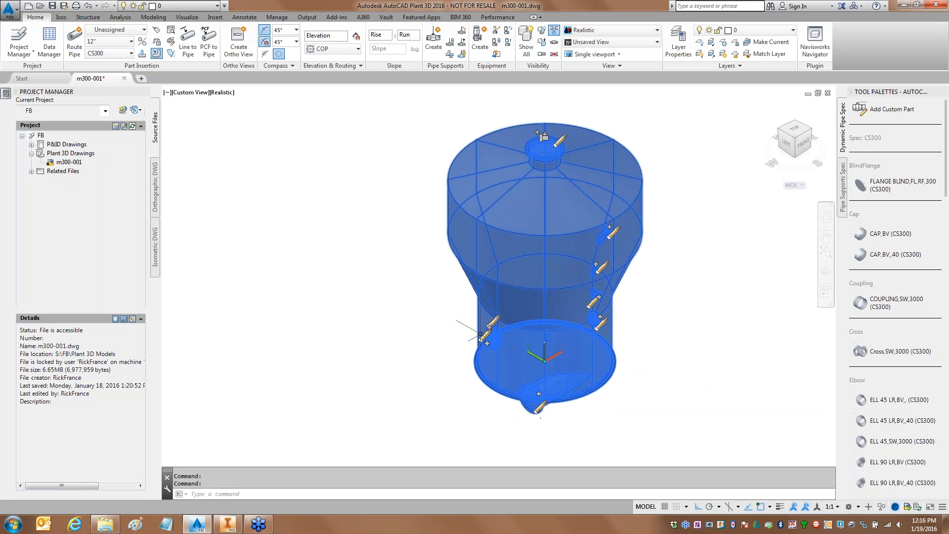
left_click(489, 327)
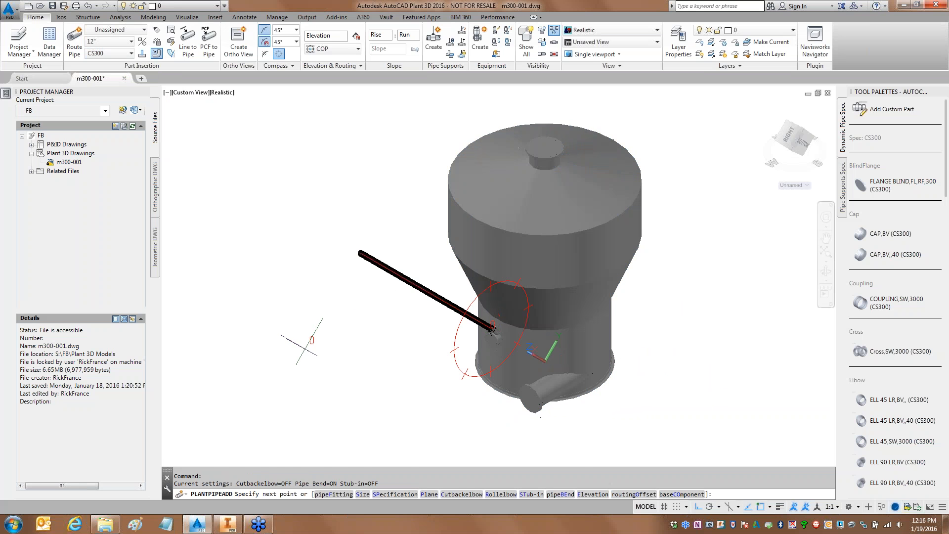
left_click(310, 336)
right_click(307, 340, "ctrl")
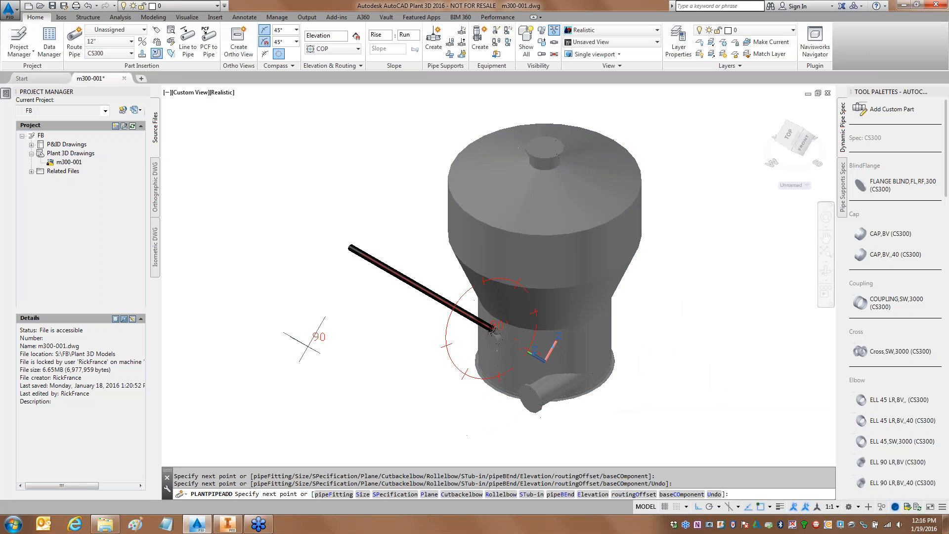
right_click(307, 340, "ctrl")
left_click(353, 399)
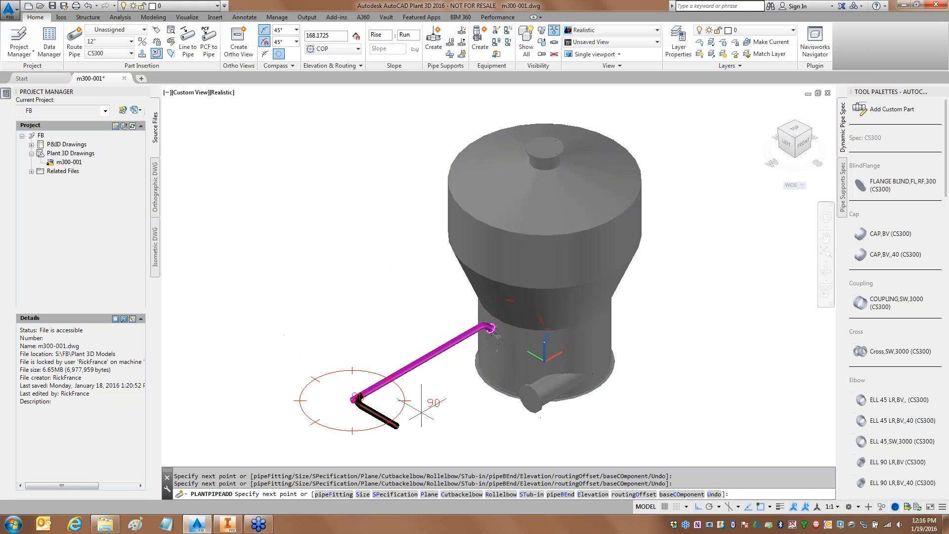
key("Return")
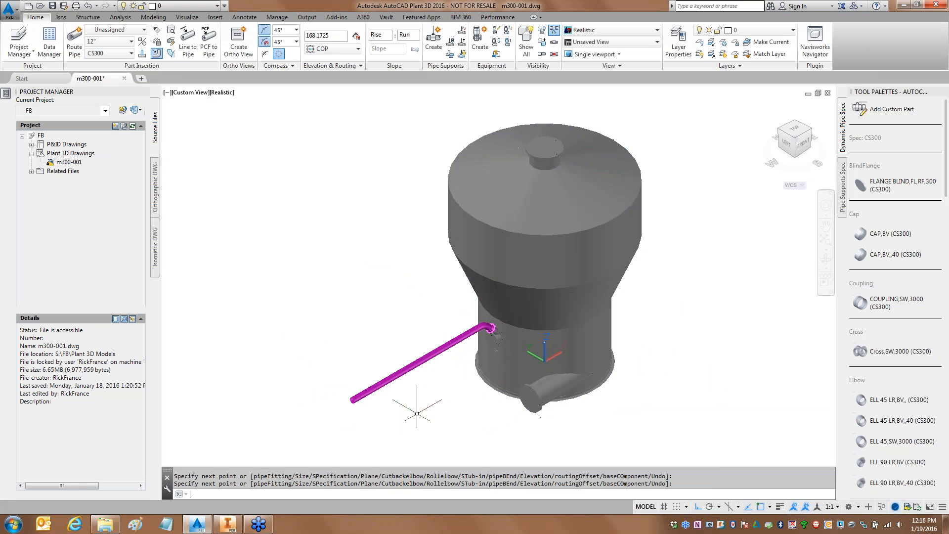
Step: Route a straight 24" pipe outward from the nozzle just below the first pipe
left_click(487, 341)
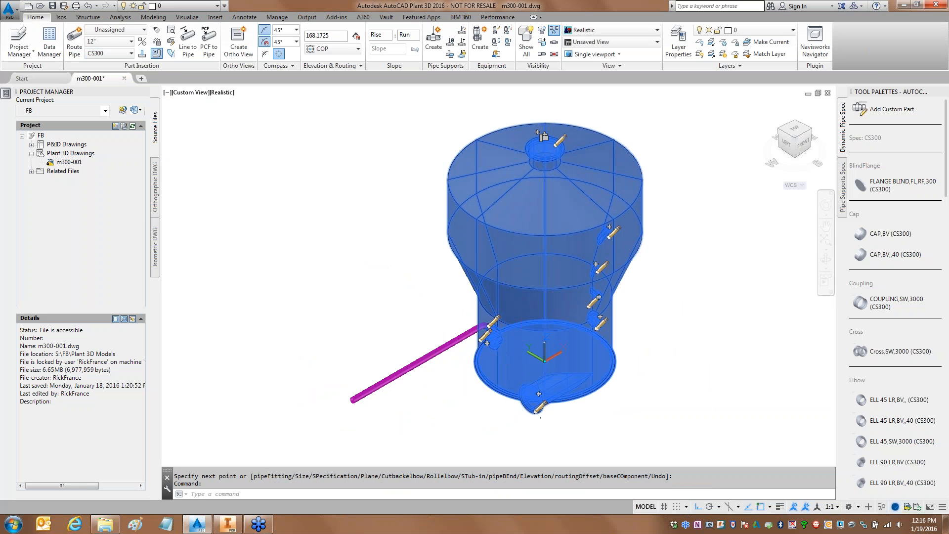
left_click(486, 343)
left_click(404, 391)
key("Return")
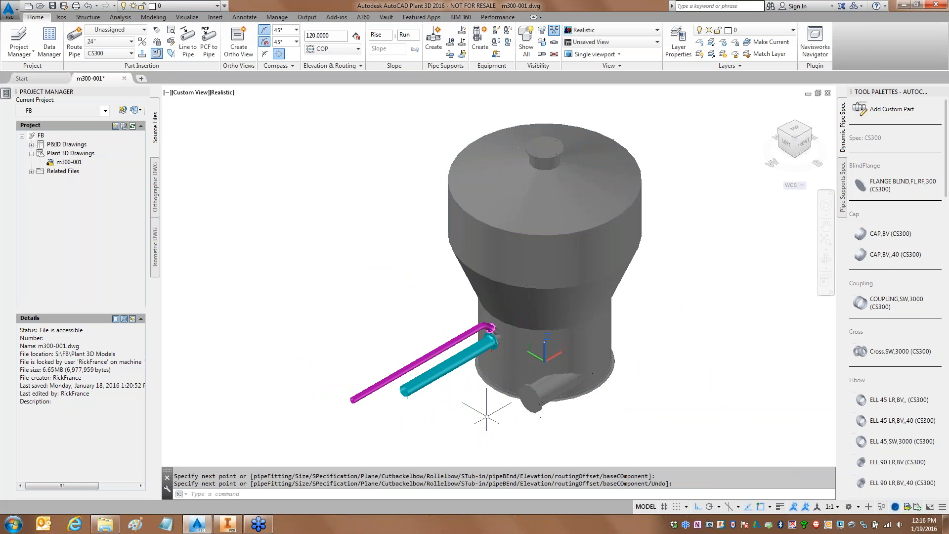
Step: Try to route a 48" pipe from the large angled nozzle at the base of the furnace
left_click(569, 382)
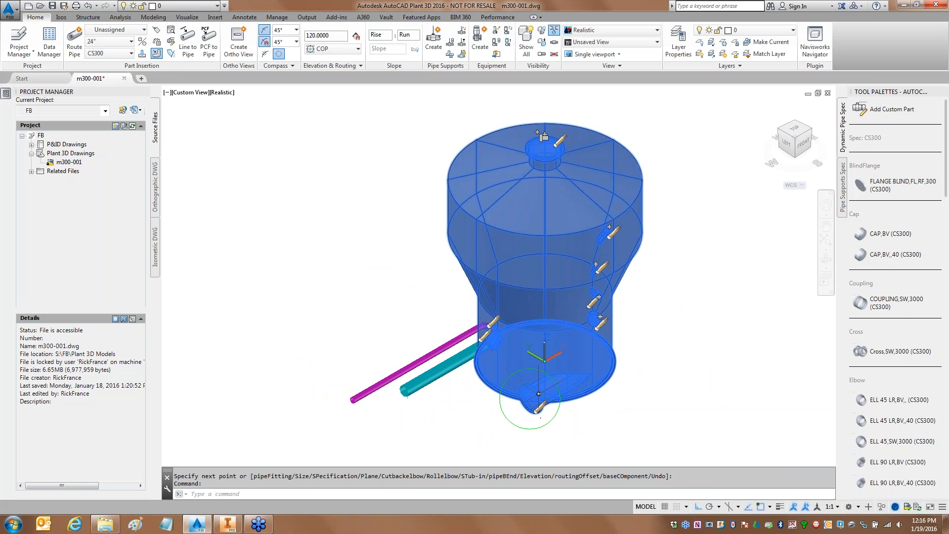
left_click(539, 394)
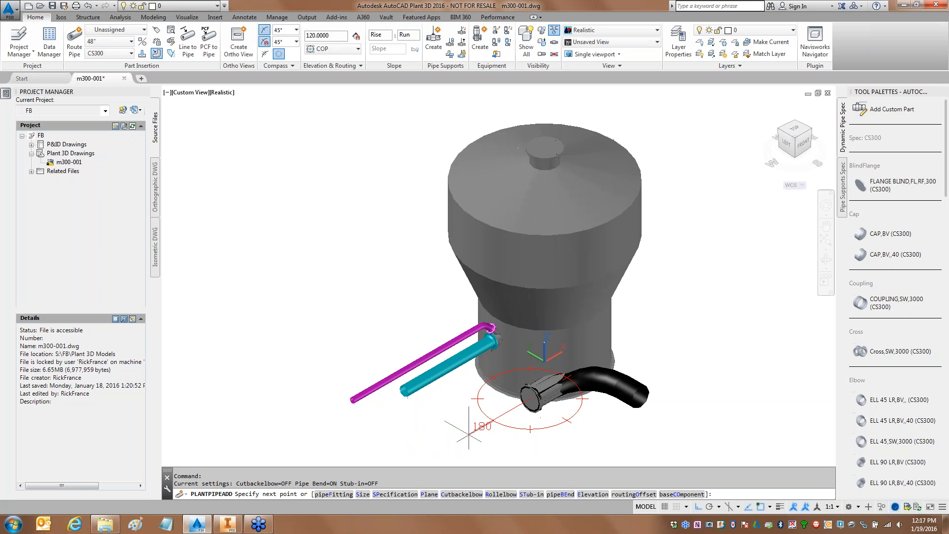
key("Escape")
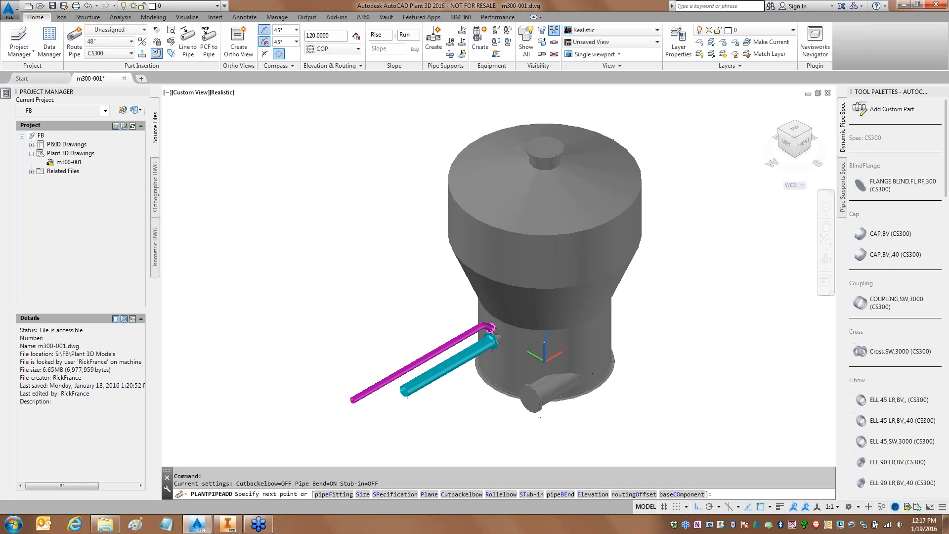
Step: Erase the furnace equipment and both routed pipes from the drawing
left_click(689, 128)
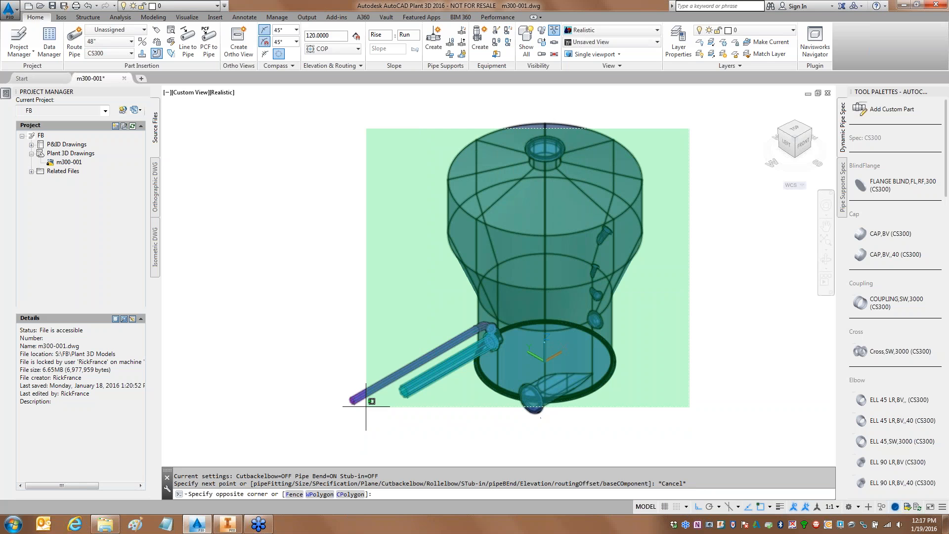
left_click(371, 406)
key("Delete")
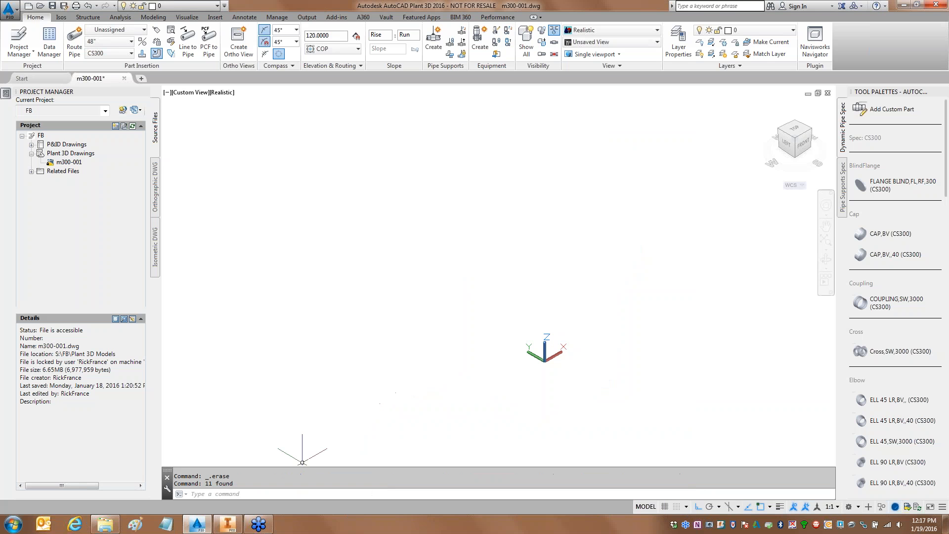
Step: Switch to Inventor and check the settings of the 48 in pipe connector on the angled base nozzle
left_click(225, 527)
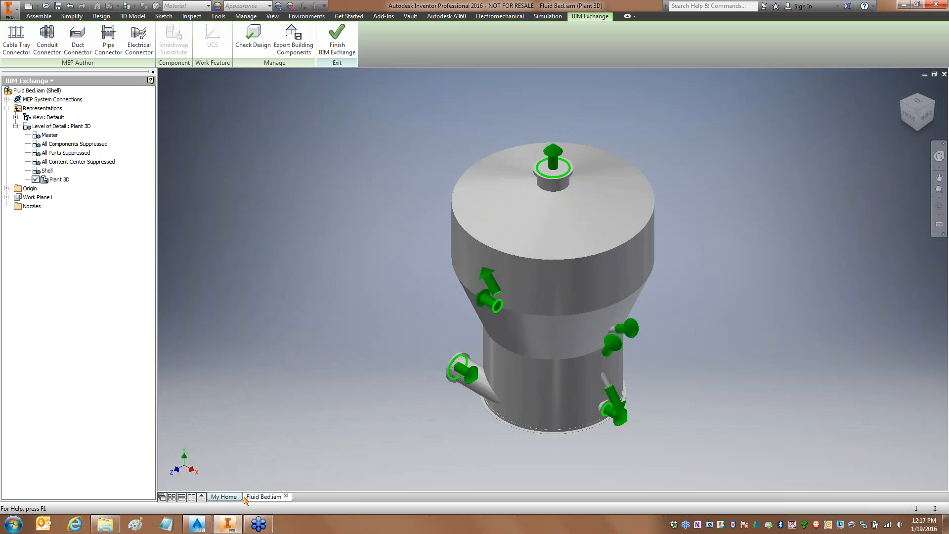
left_click(470, 378)
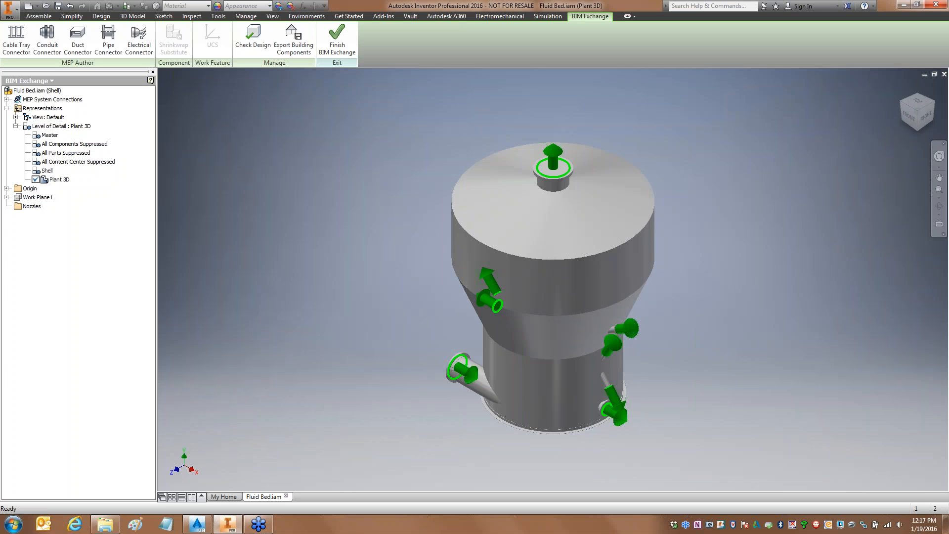
left_click(59, 179)
left_click(467, 382)
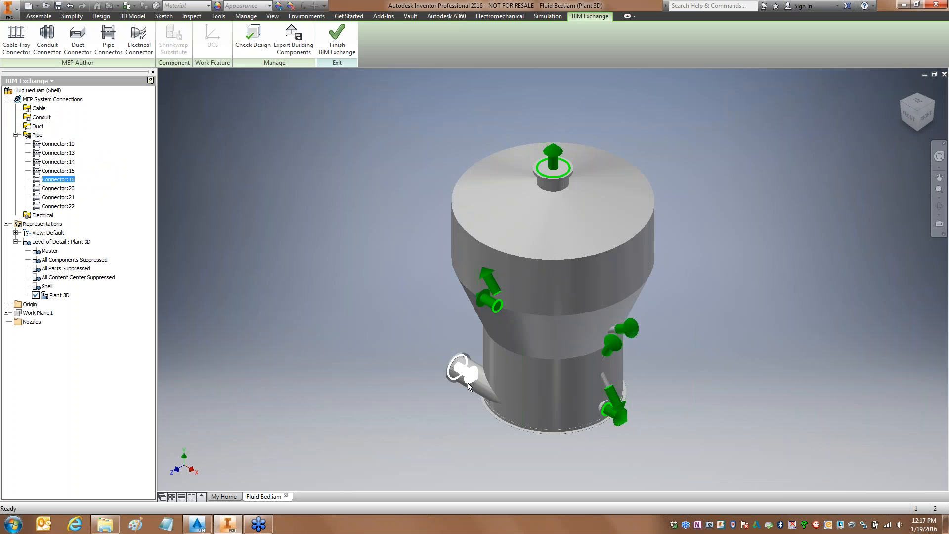
right_click(367, 320)
left_click(365, 378)
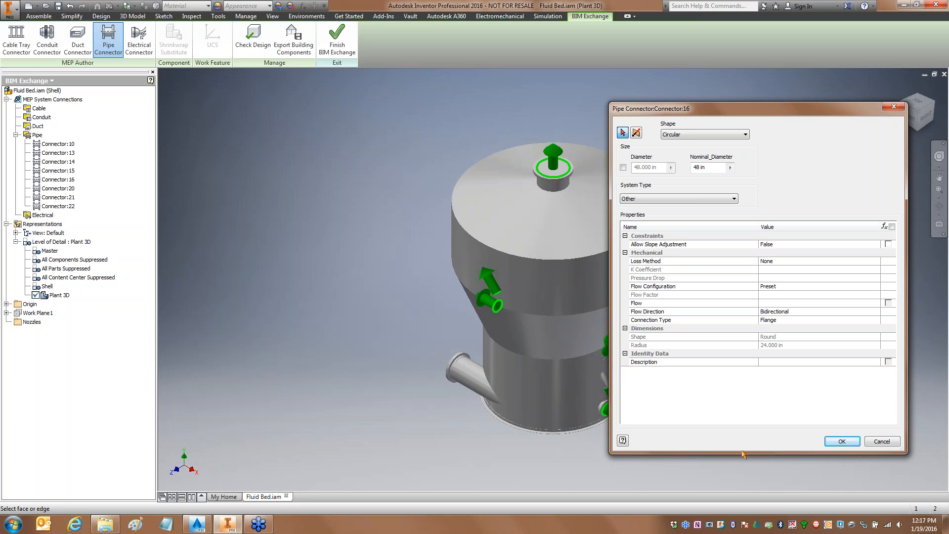
left_click(890, 442)
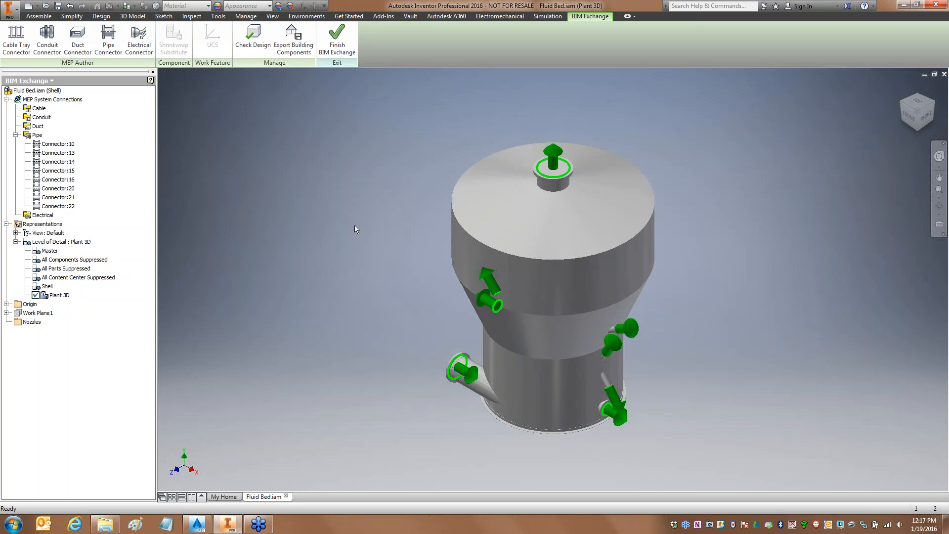
Step: Activate the Shell level of detail and reverse the direction of the angled base nozzle's pipe connector
double_click(48, 287)
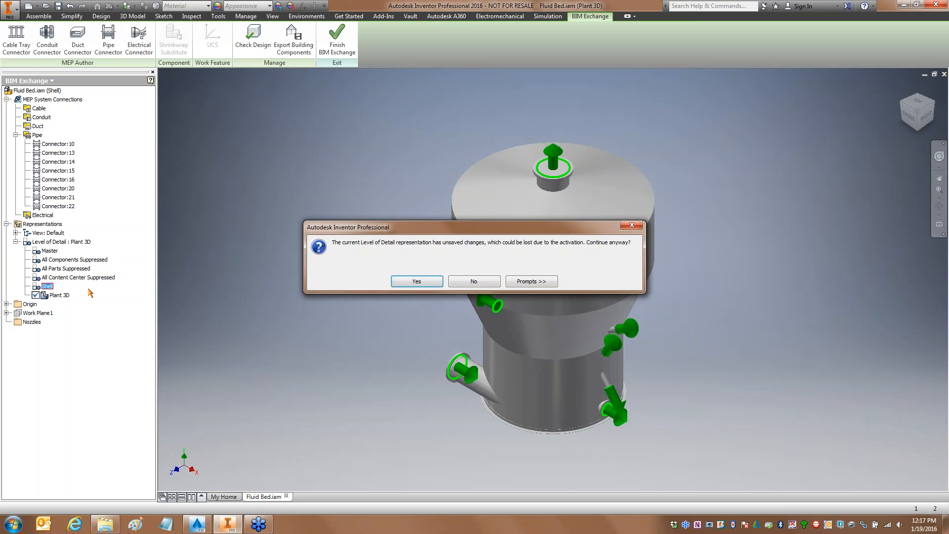
left_click(424, 280)
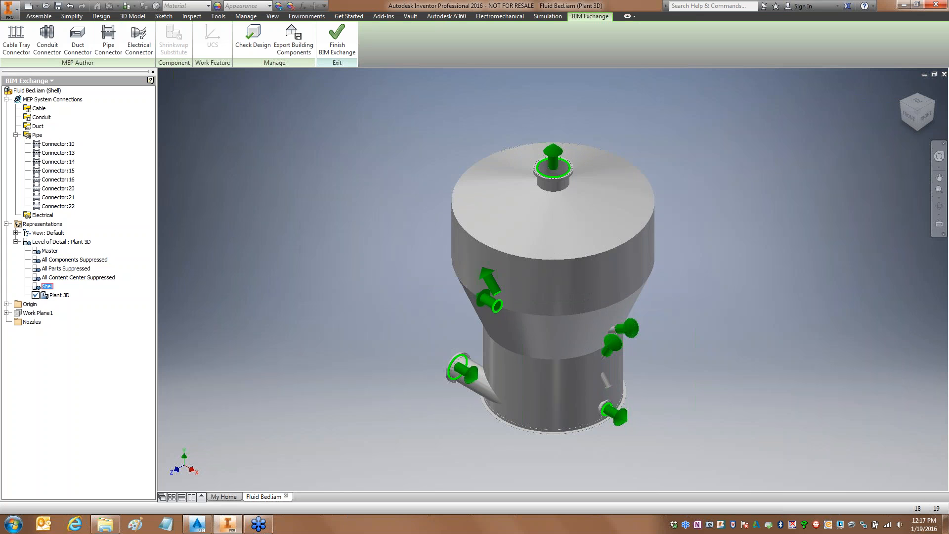
left_click(466, 378)
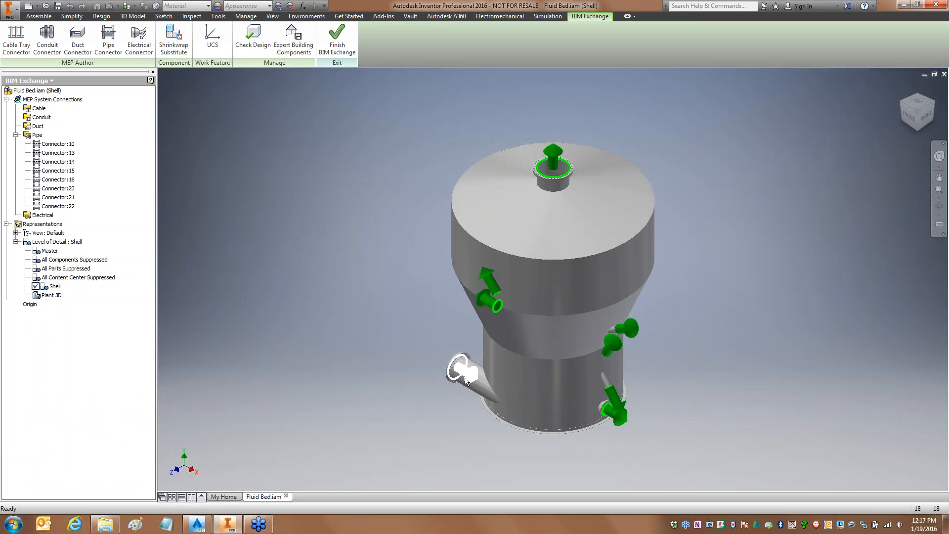
right_click(357, 294)
left_click(355, 347)
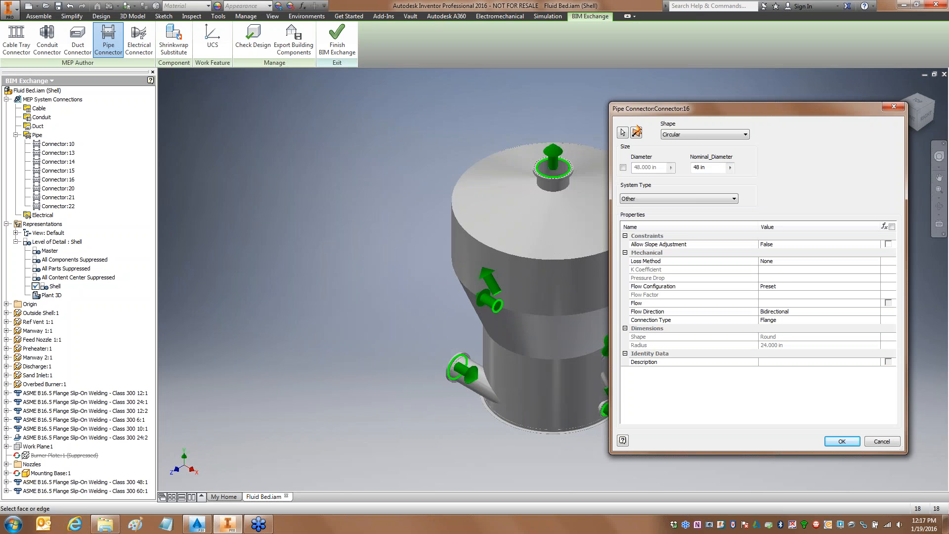
left_click(637, 135)
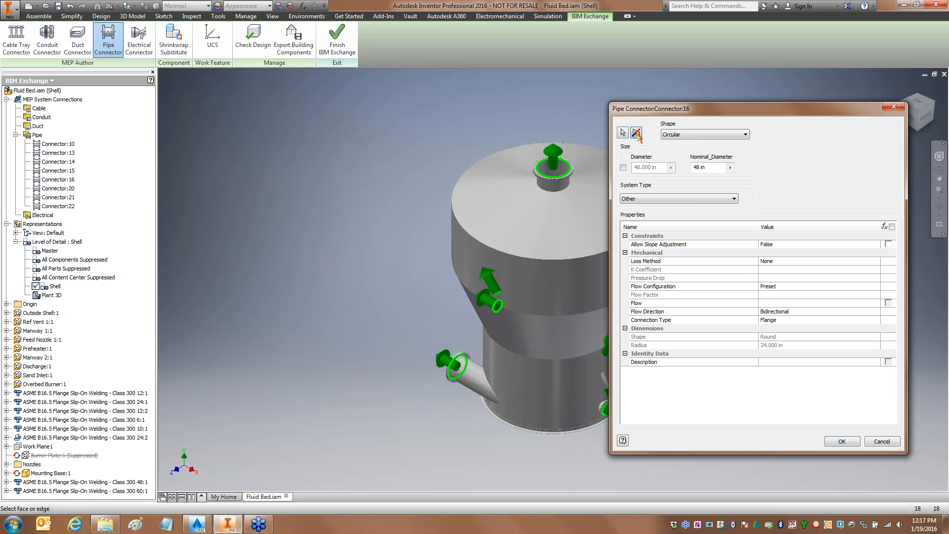
left_click(843, 442)
Step: Reactivate the Plant 3D level of detail and export the building component, overwriting Fluid Bed.iam (Plant 3D).adsk and declining the translation report
double_click(52, 295)
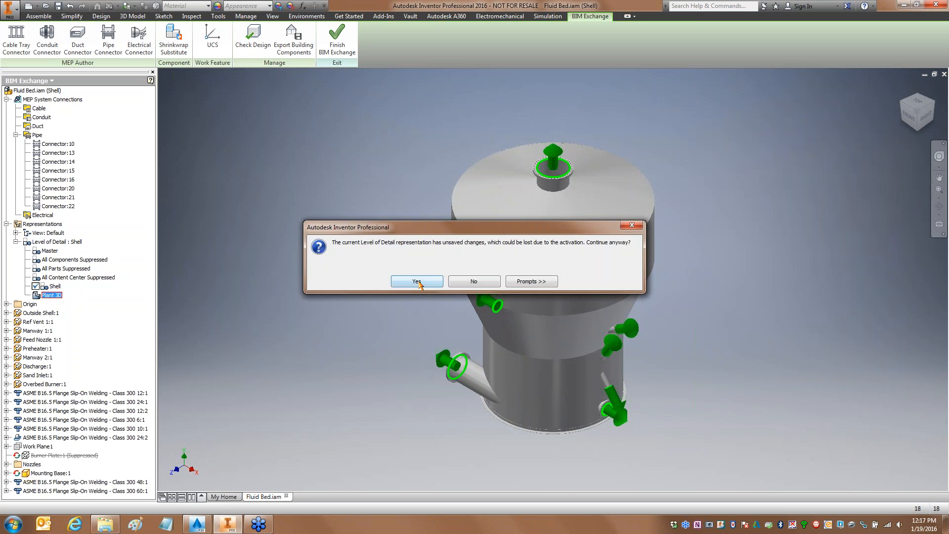
key("Return")
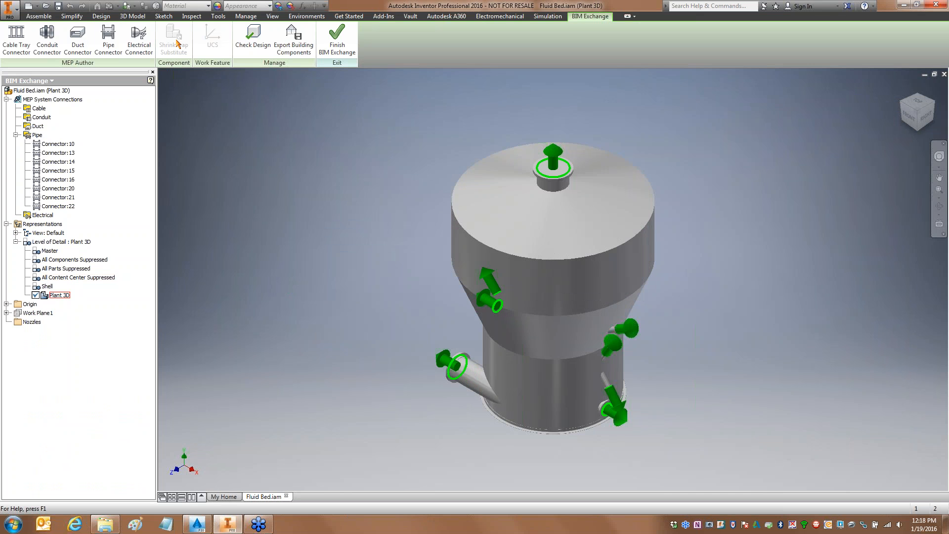
left_click(294, 39)
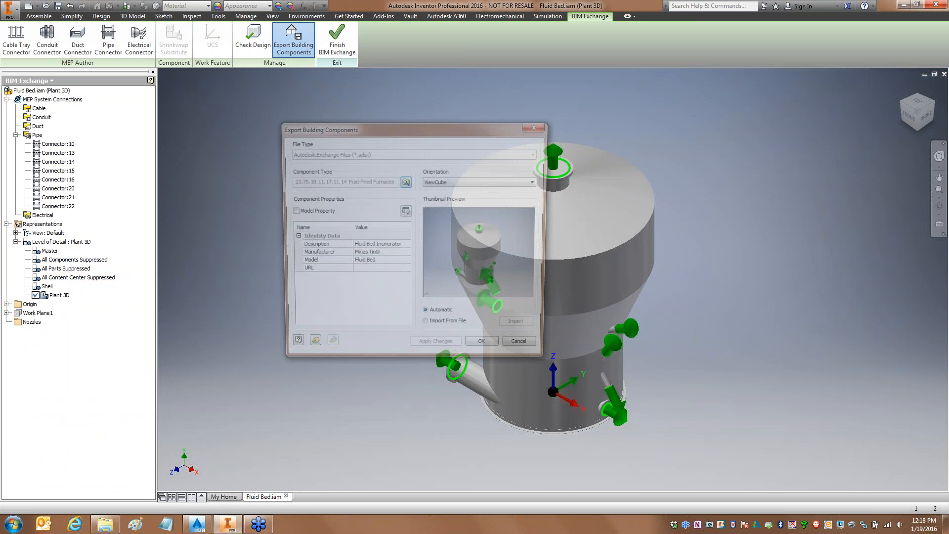
left_click(486, 350)
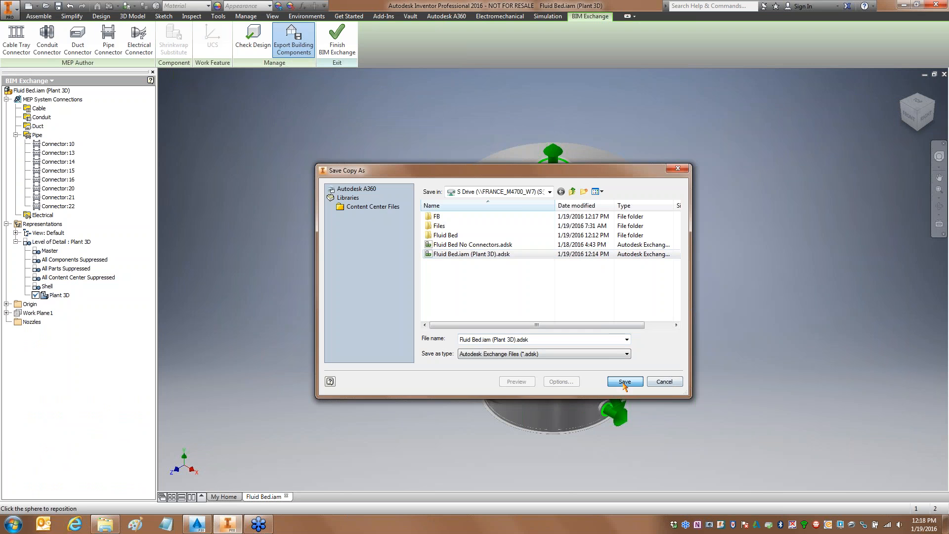
left_click(623, 382)
left_click(494, 263)
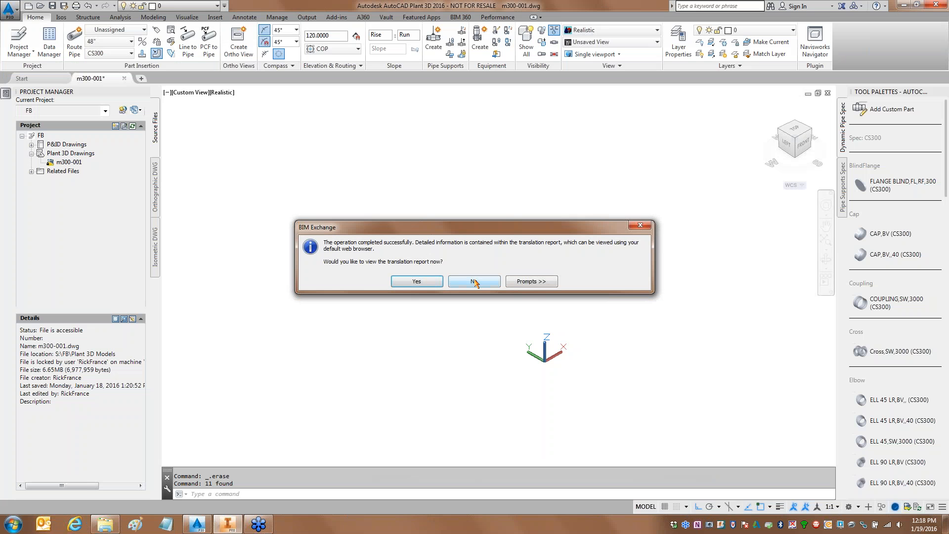
left_click(474, 283)
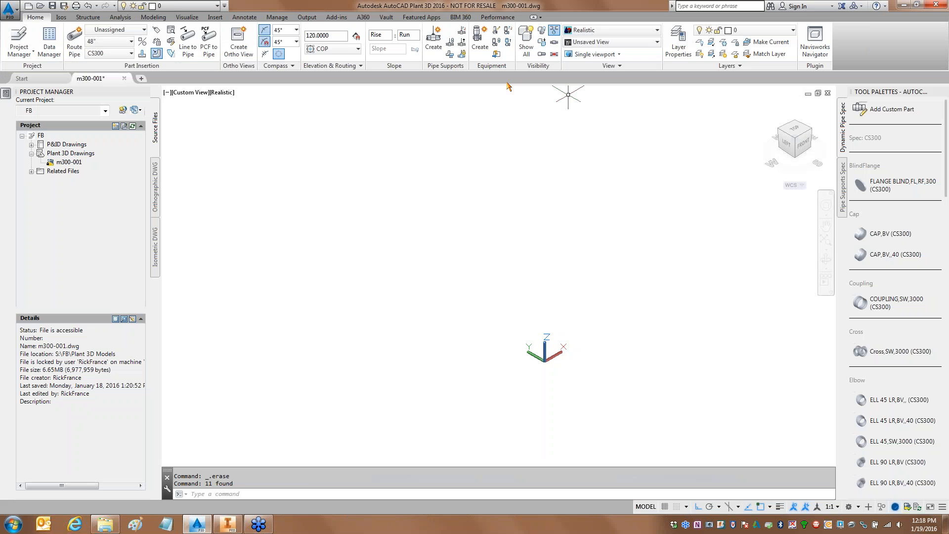
Step: Import Fluid Bed.iam (Plant 3D).adsk into the Plant 3D drawing at 0,0,0 with rotation 0 and convert it to Furnace equipment
left_click(497, 53)
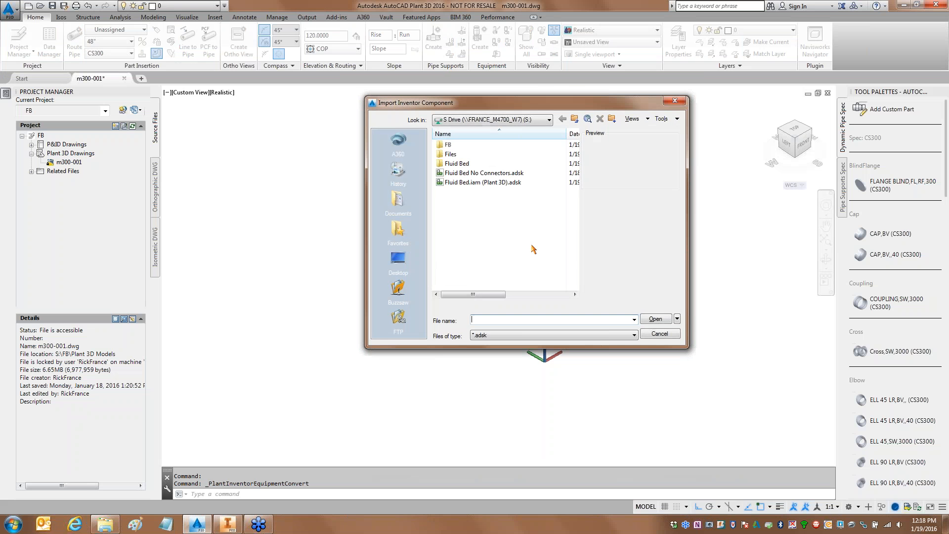
left_click(493, 184)
left_click(656, 319)
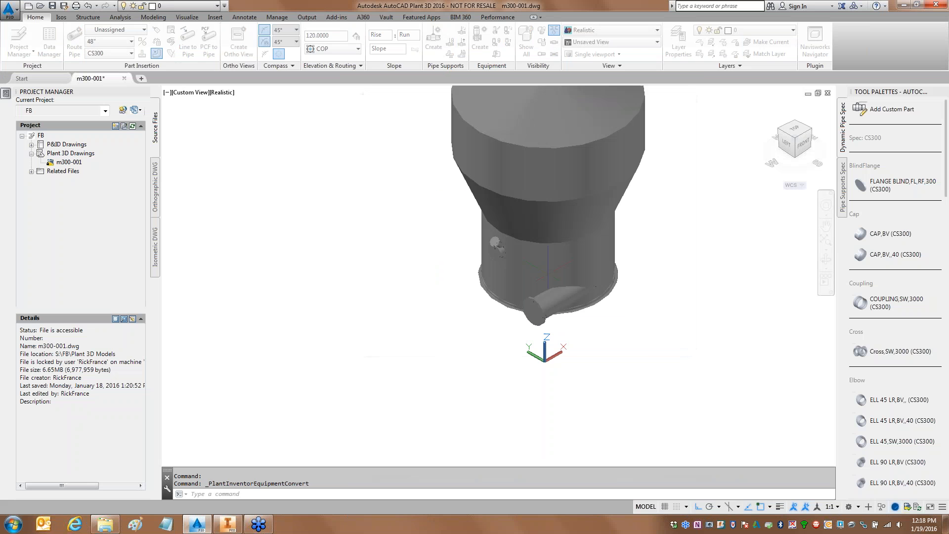
type("0,0,0")
key("Return")
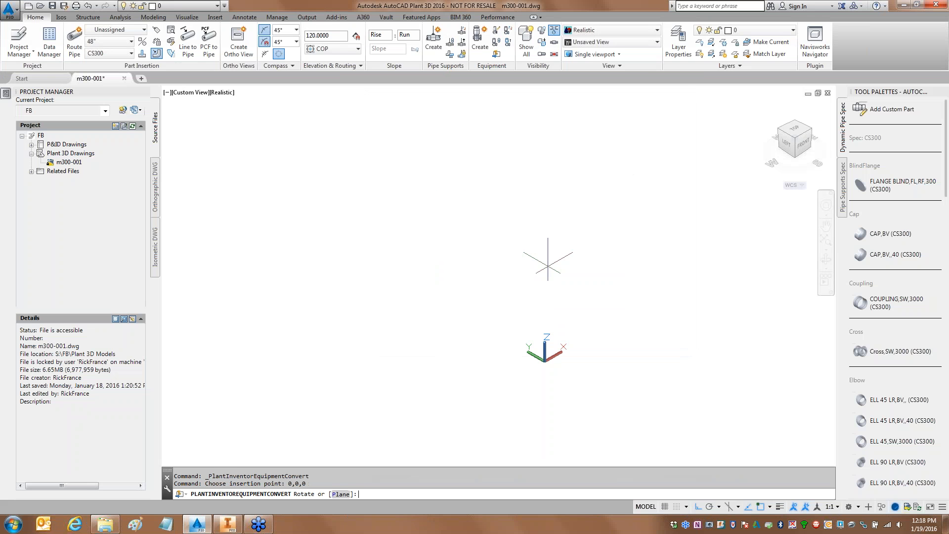
type("0")
key("Return")
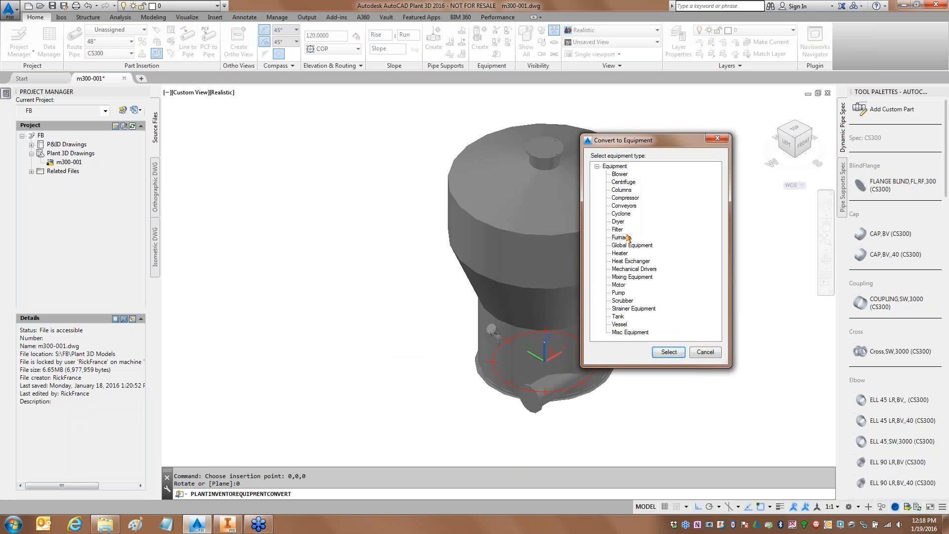
left_click(621, 238)
left_click(669, 352)
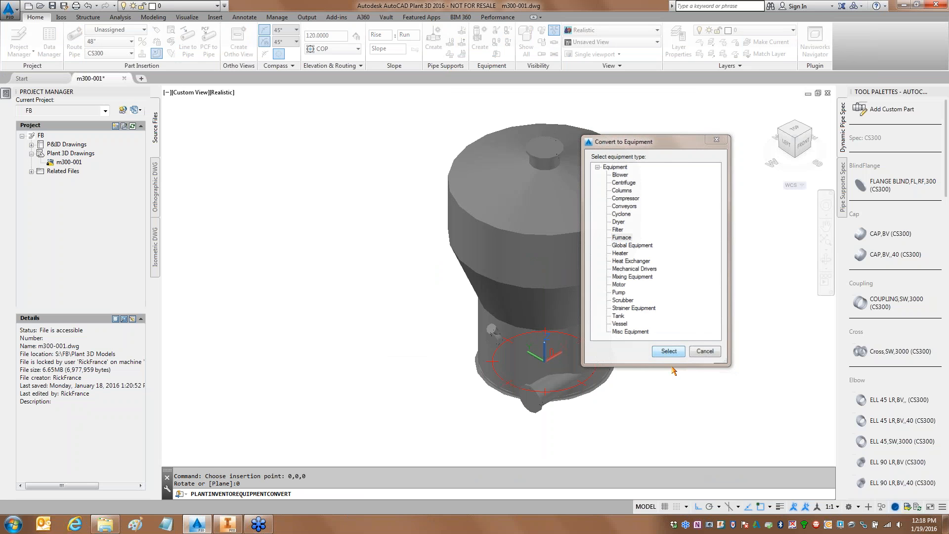
Step: Route a straight 48" pipe outward from the large angled nozzle at the furnace base
left_click(584, 386)
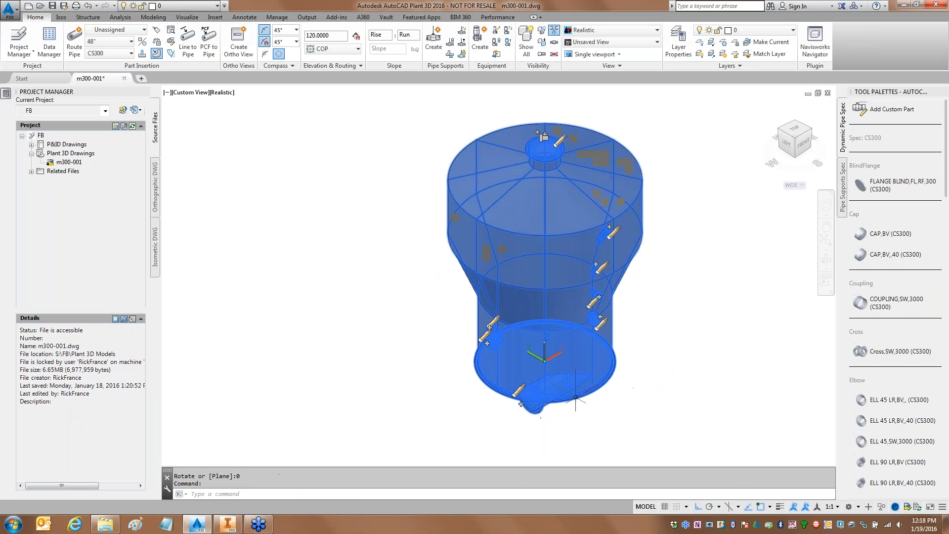
left_click(521, 405)
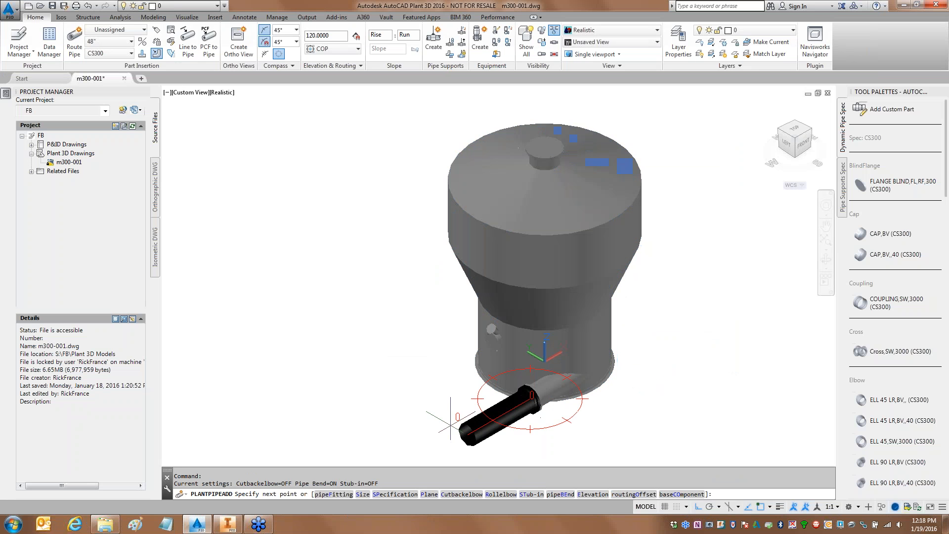
key("Return")
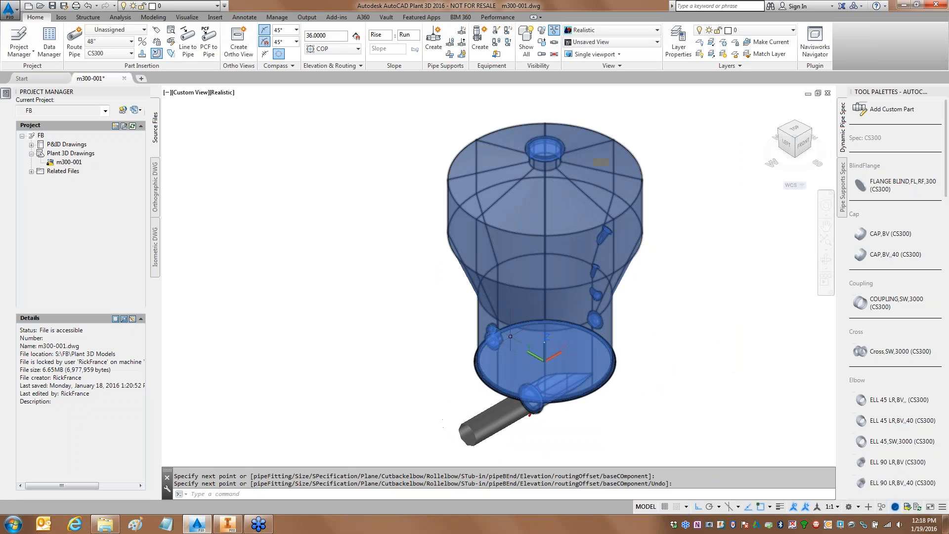
Step: Route a 12" pipe from the upper of the two adjacent lower-cylinder nozzles, through an elbow and horizontally away from the furnace
left_click(487, 341)
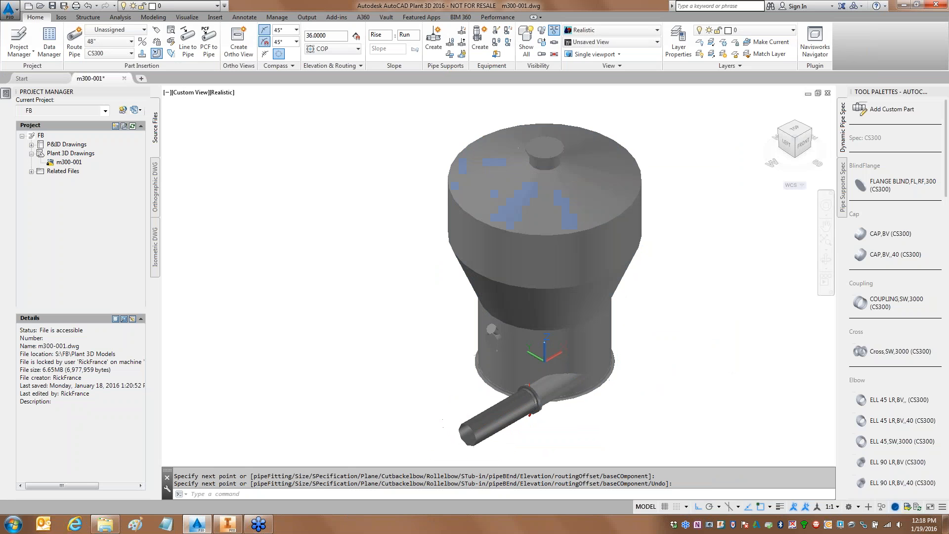
left_click(490, 327)
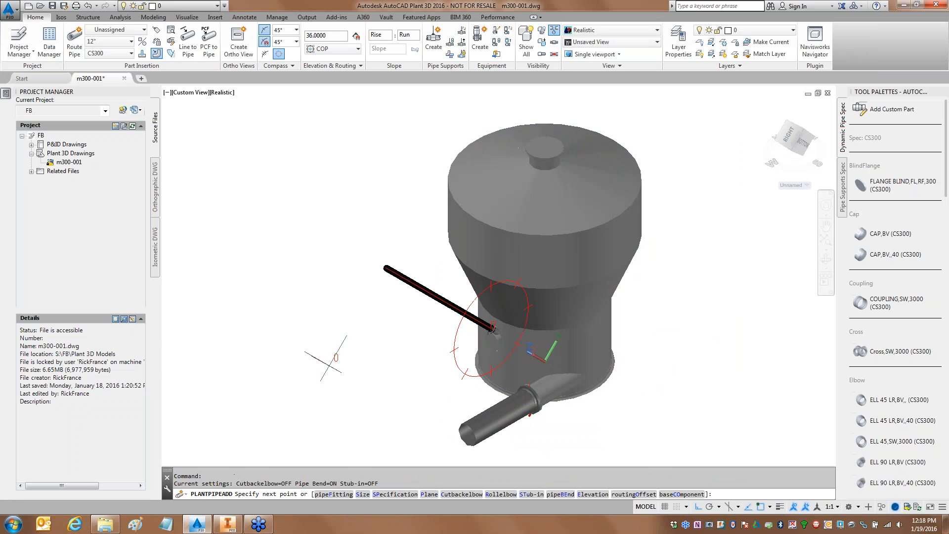
right_click(331, 364, "ctrl")
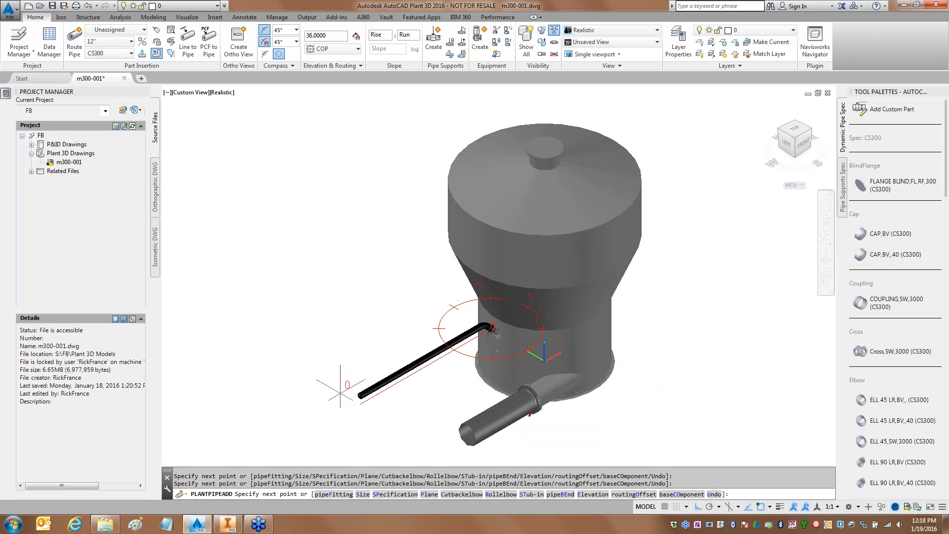
left_click(359, 395)
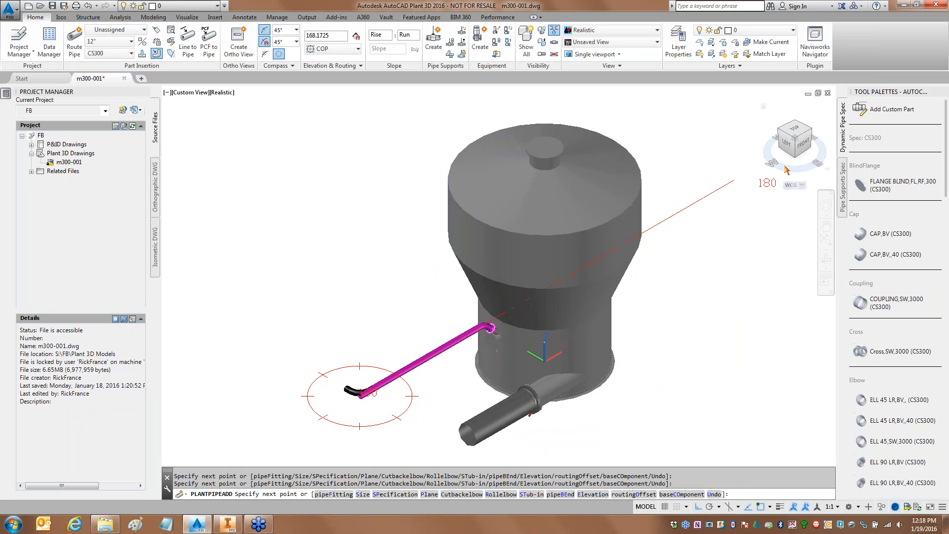
left_click(806, 144)
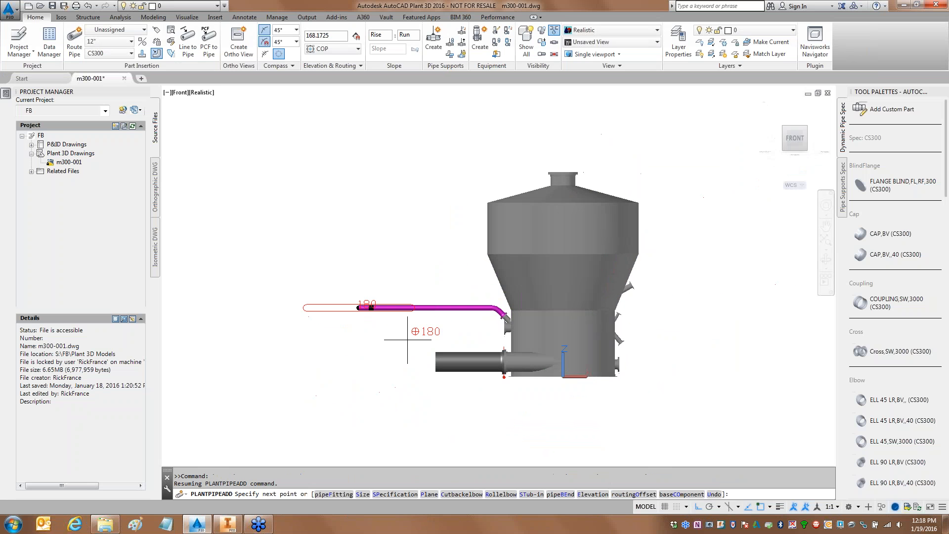
key("Escape")
key("Escape")
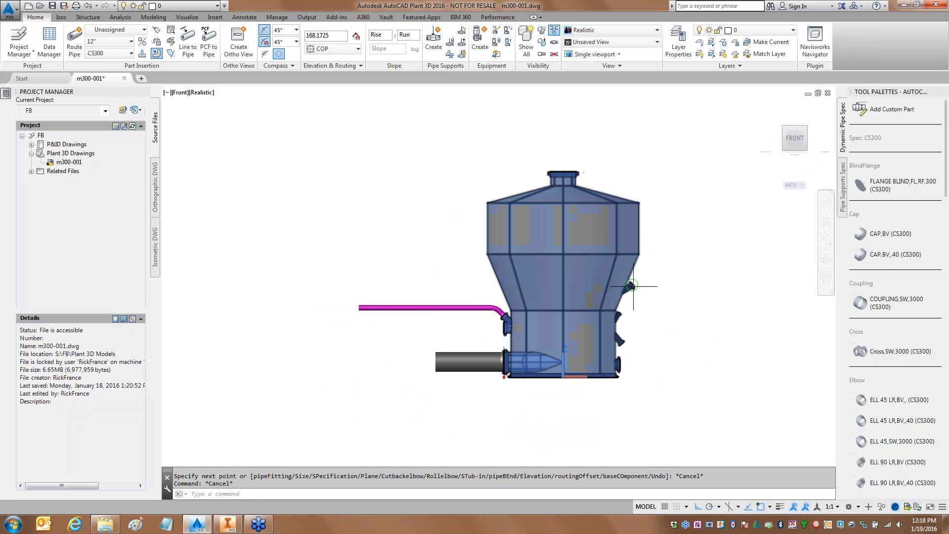
Step: Route a pipe from the angled nozzle on the furnace's conical section, through an elbow and horizontally toward the rear
left_click(805, 129)
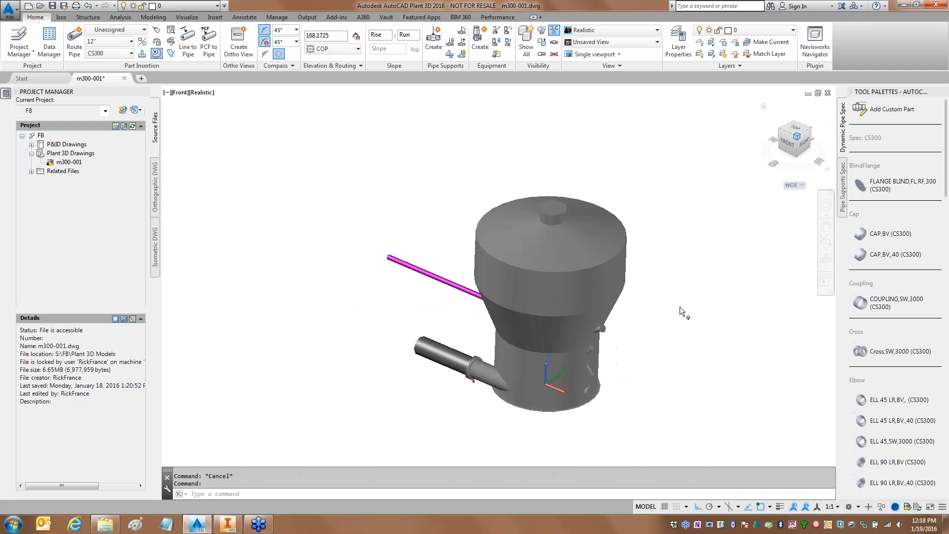
left_click(604, 342)
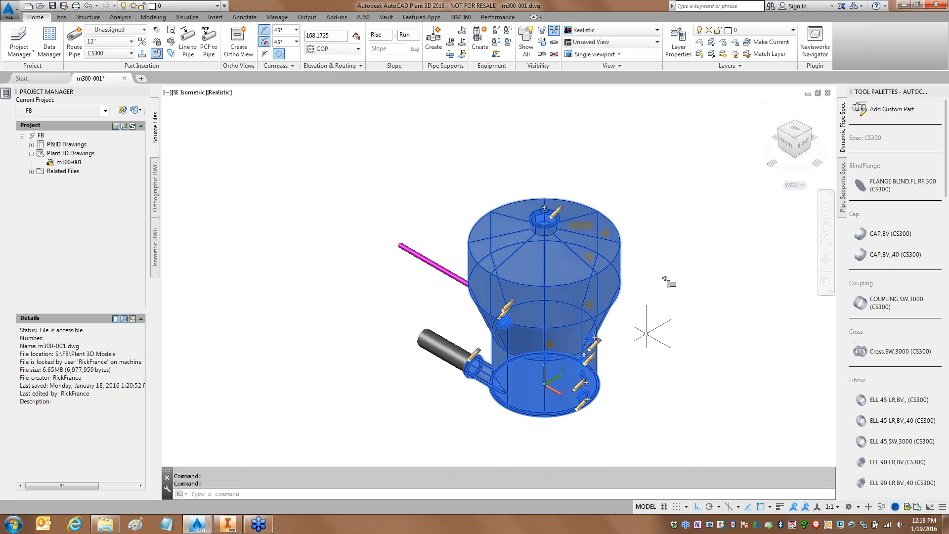
left_click(595, 337)
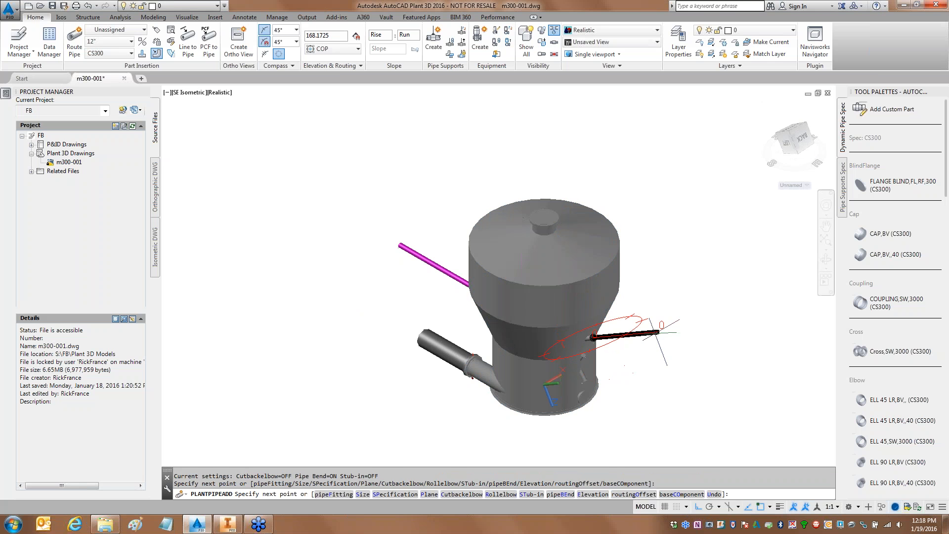
left_click(699, 283)
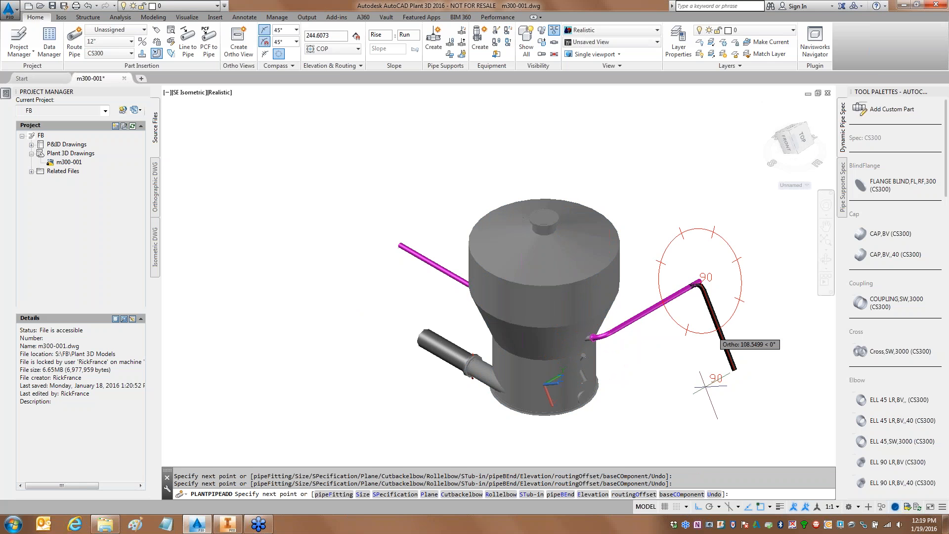
key("Return")
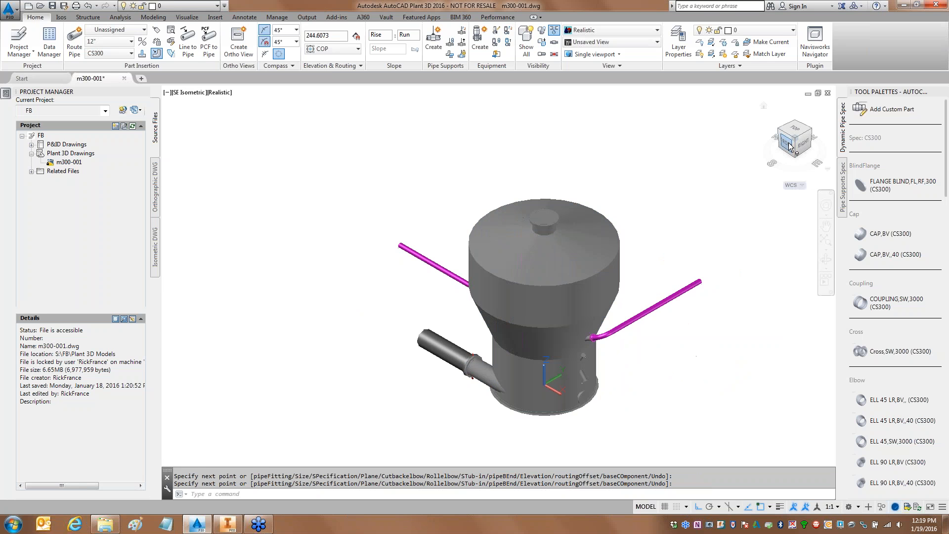
key("Return")
scroll(700, 273, "up", 5)
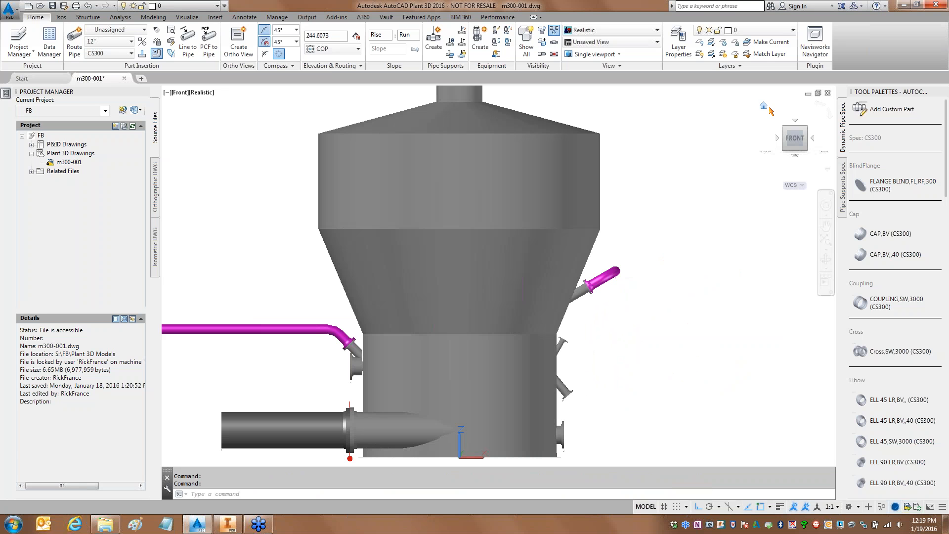
Step: Review the equipment properties of the connected furnace, including its class, descriptions, manufacturer and nozzle data
left_click(764, 105)
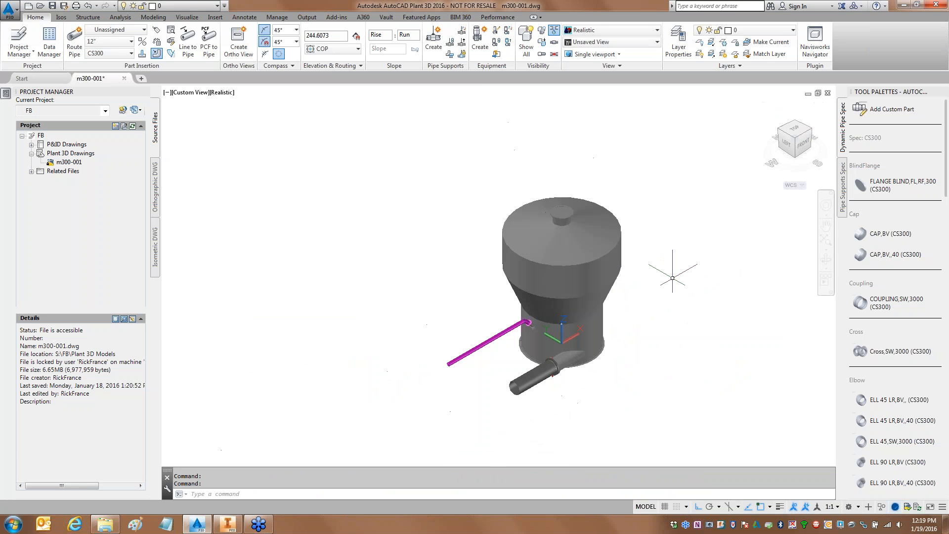
middle_click_drag(674, 273, 467, 282)
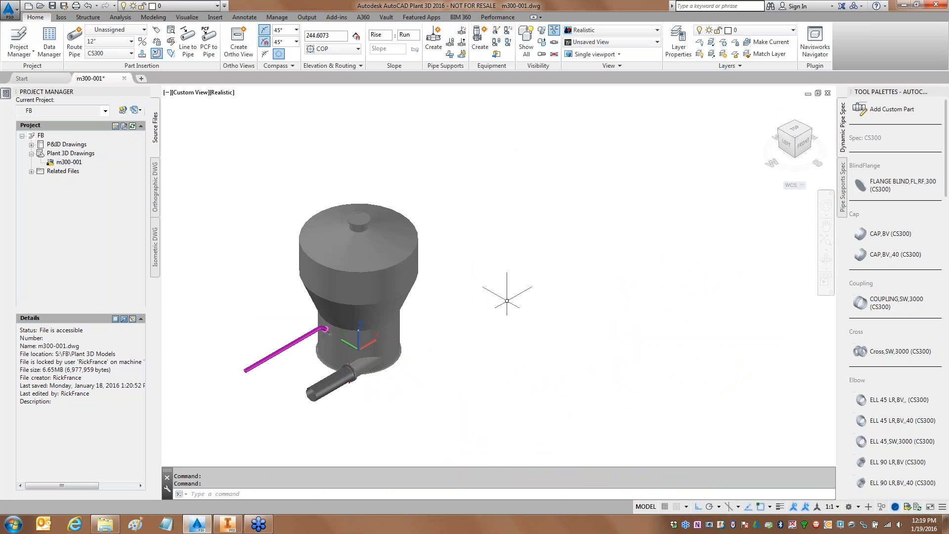
left_click(398, 287)
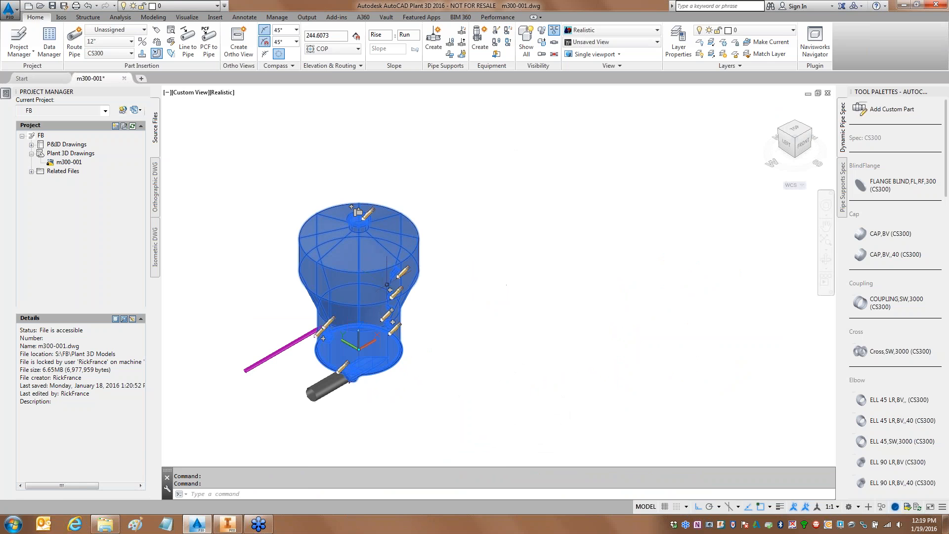
key("ctrl+1")
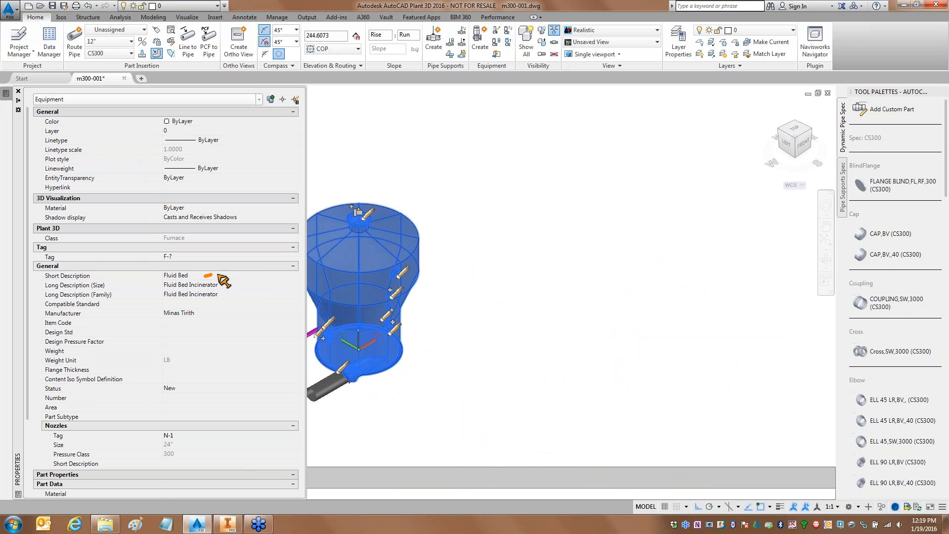
key("ctrl+1")
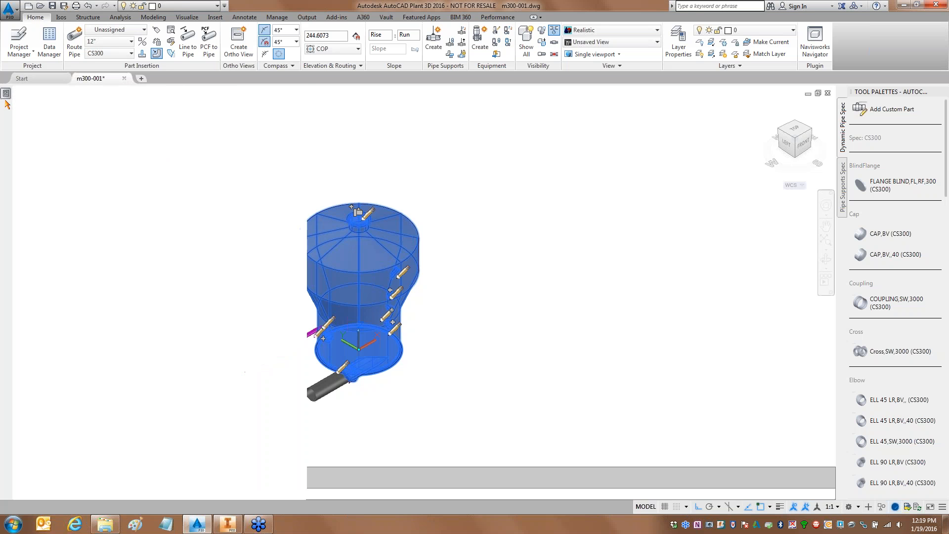
key("ctrl+1")
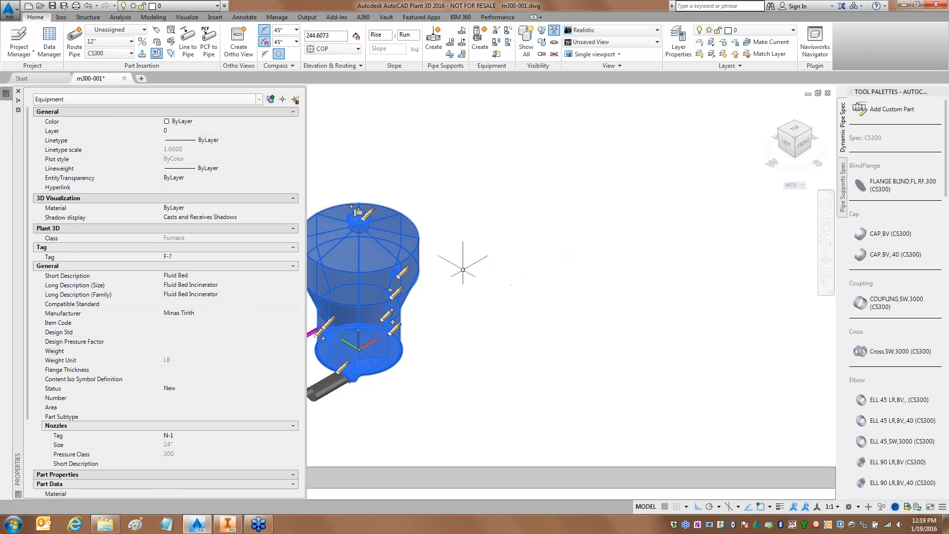
key("ctrl+1")
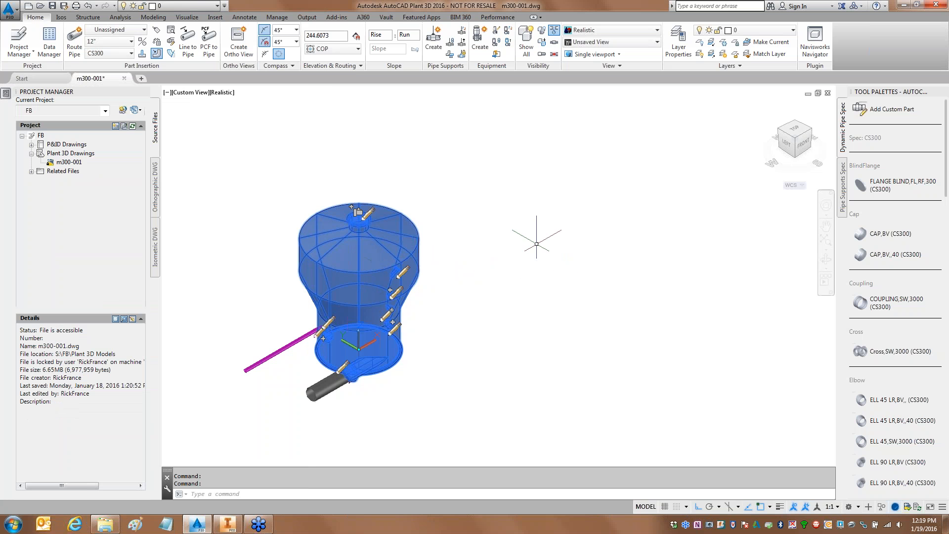
key("Escape")
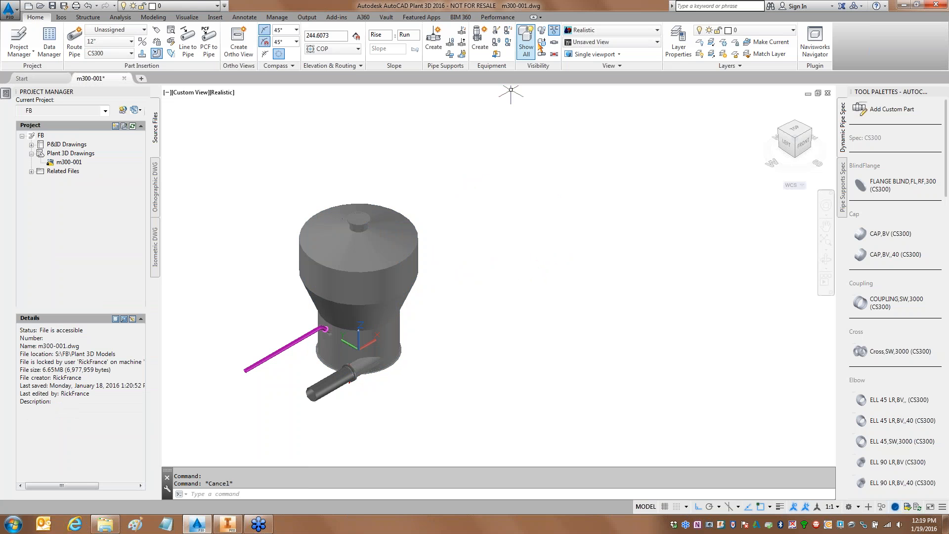
Step: Import Fluid Bed No Connectors.adsk beside the existing furnace with rotation 0 and convert it to Furnace equipment
left_click(496, 56)
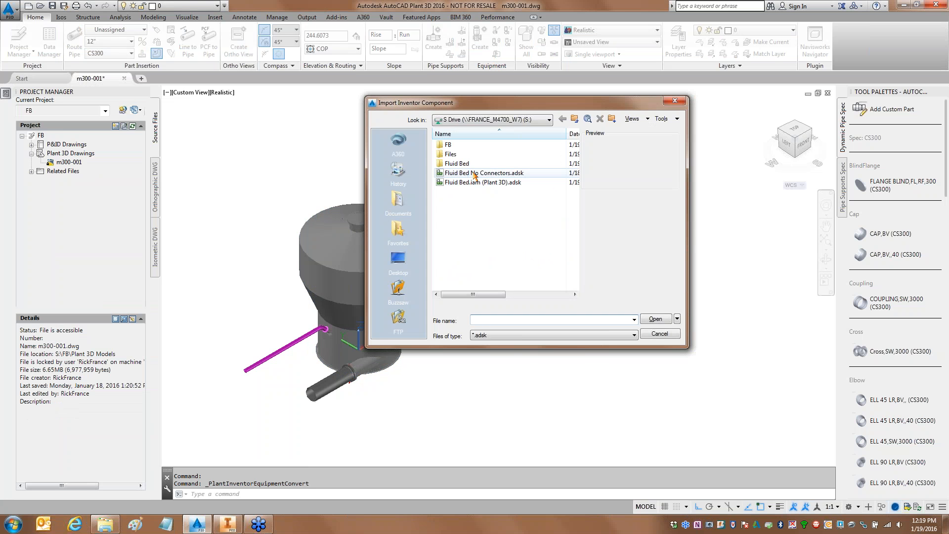
left_click(476, 173)
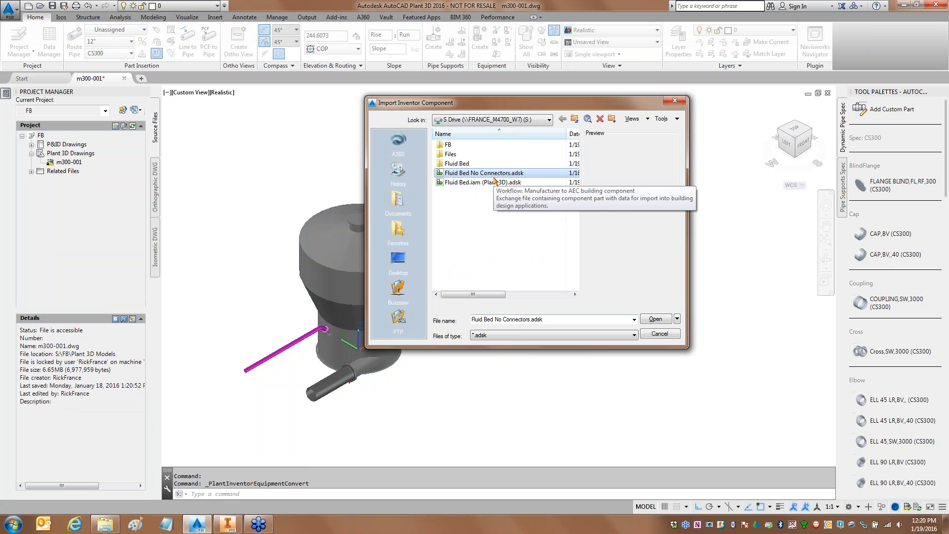
left_click(655, 319)
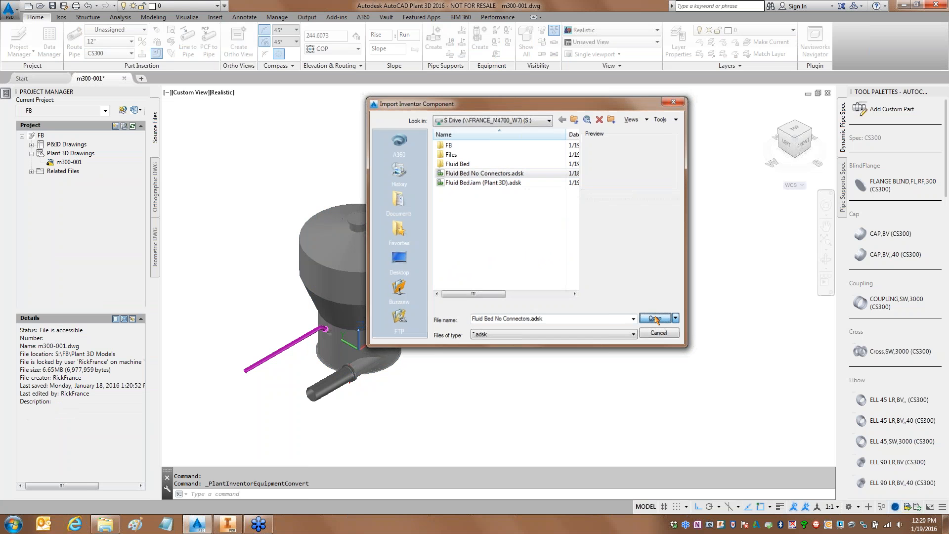
left_click(580, 295)
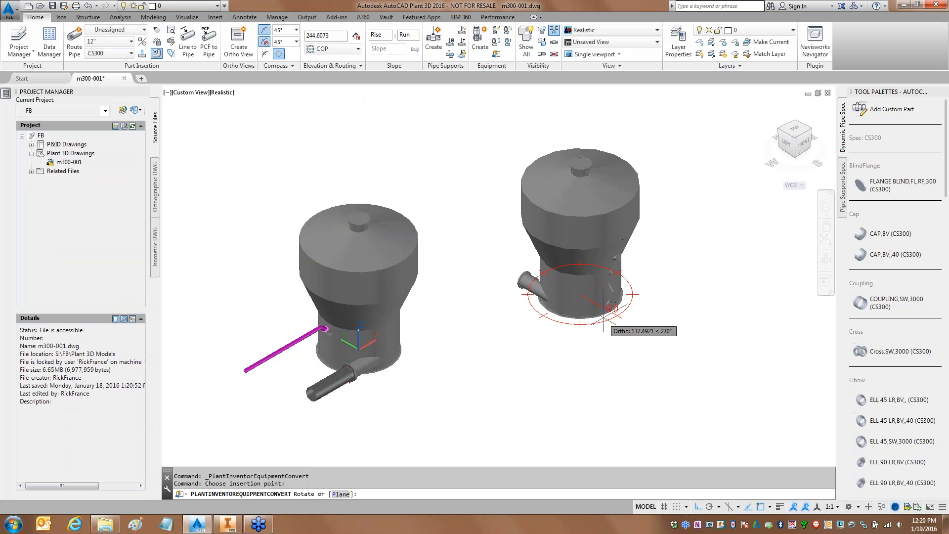
type("0")
key("Return")
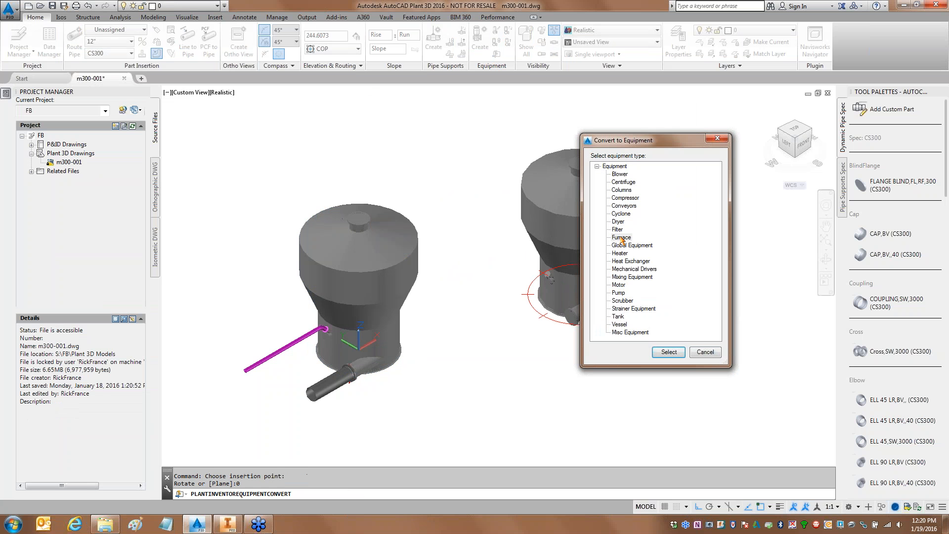
left_click(622, 238)
left_click(669, 351)
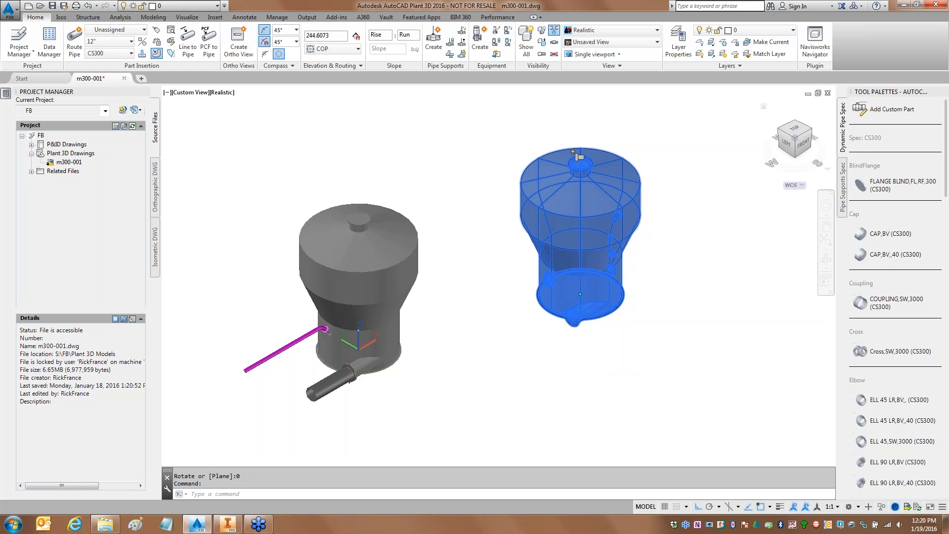
Step: Add a nozzle to the second furnace at the center of its top flange, pointing straight up along +Z
left_click(810, 130)
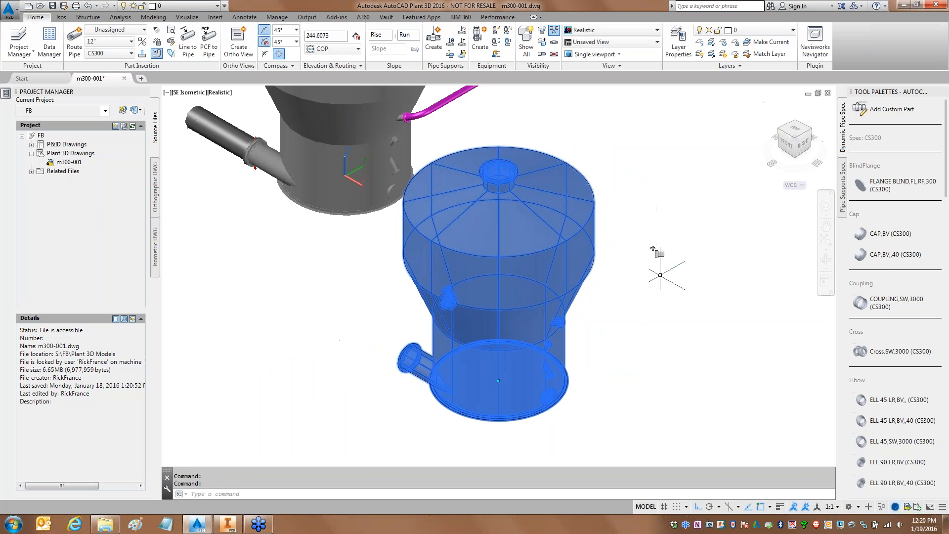
left_click(660, 254)
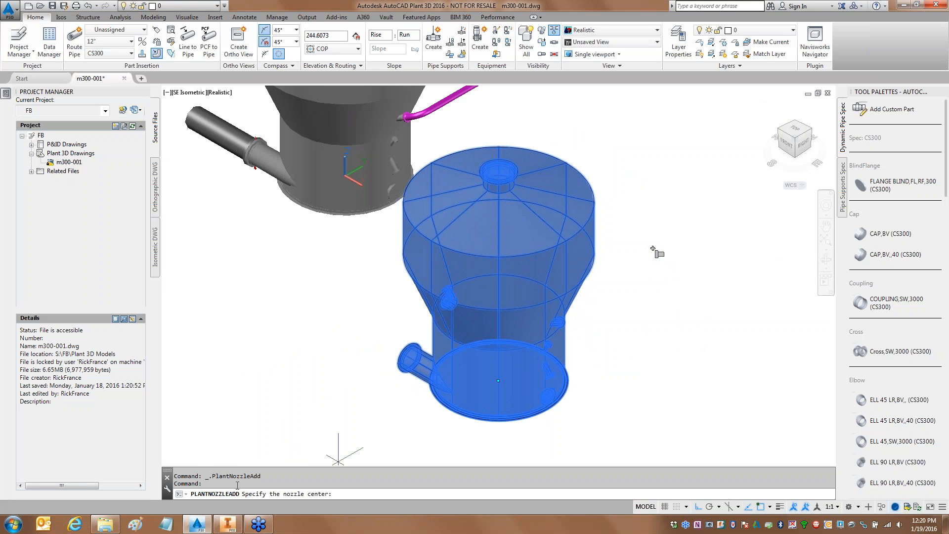
mouse_move(232, 473)
left_mouse_down()
mouse_move(308, 532)
mouse_move(316, 420)
left_mouse_up()
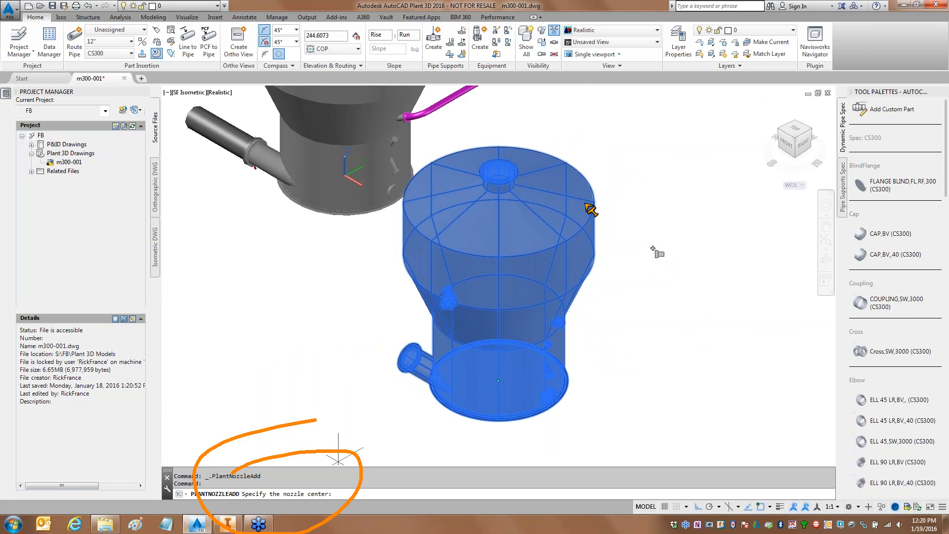
key("Escape")
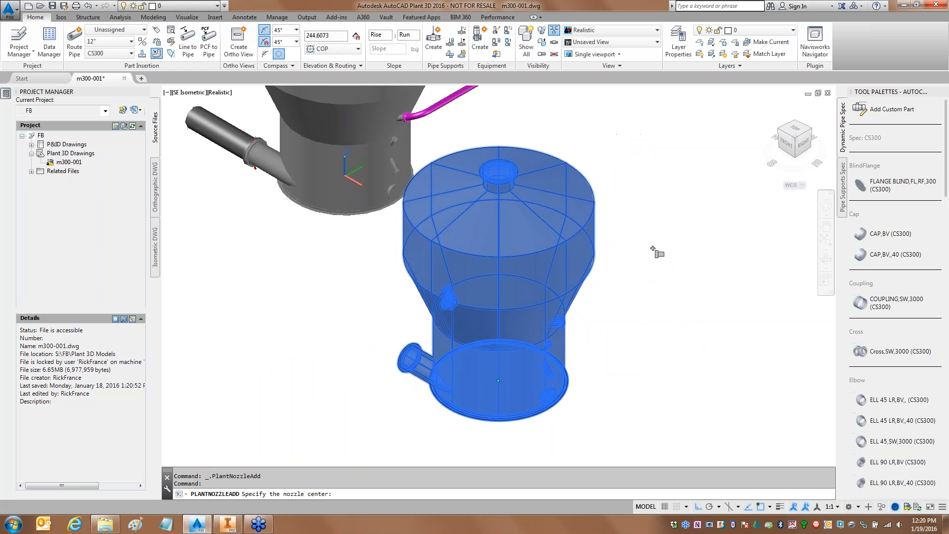
right_click(624, 148, "shift")
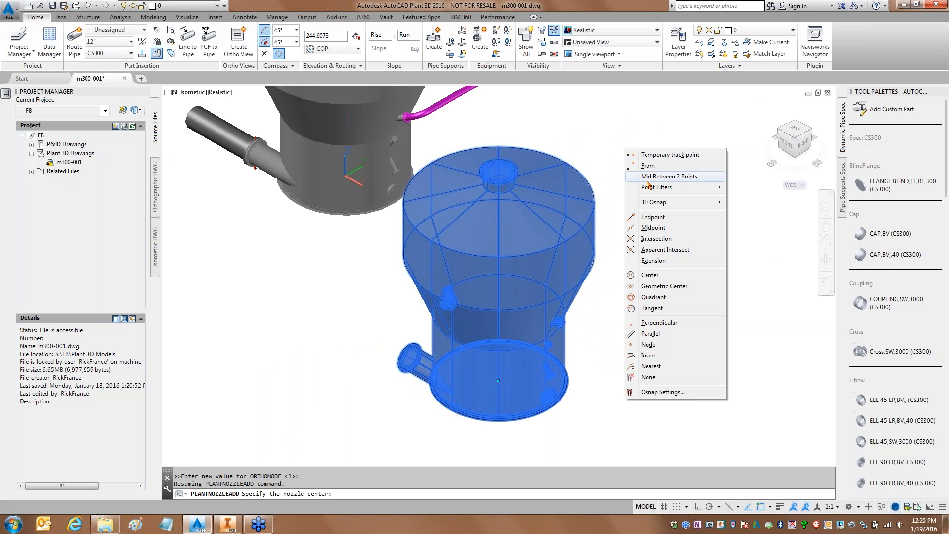
left_click(650, 275)
scroll(496, 183, "up", 6)
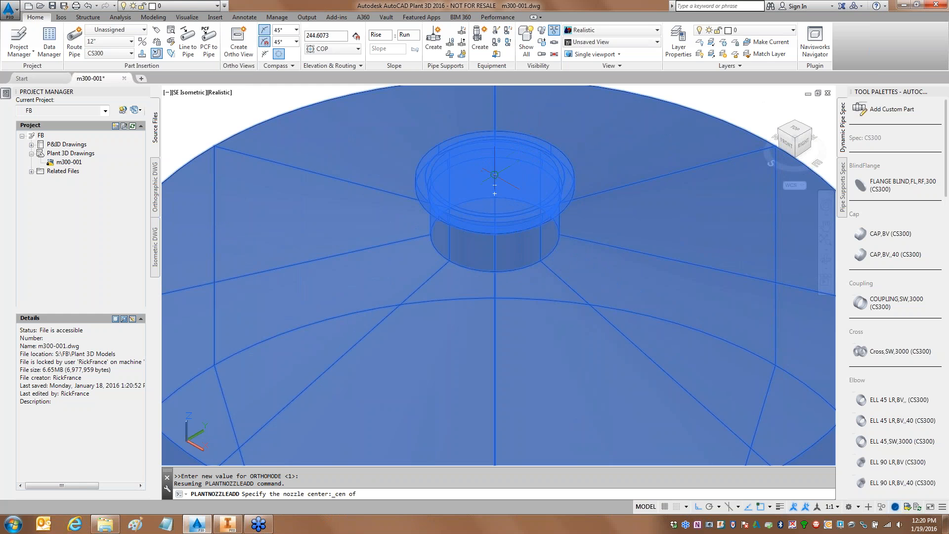
left_click(495, 177)
scroll(548, 175, "down", 6)
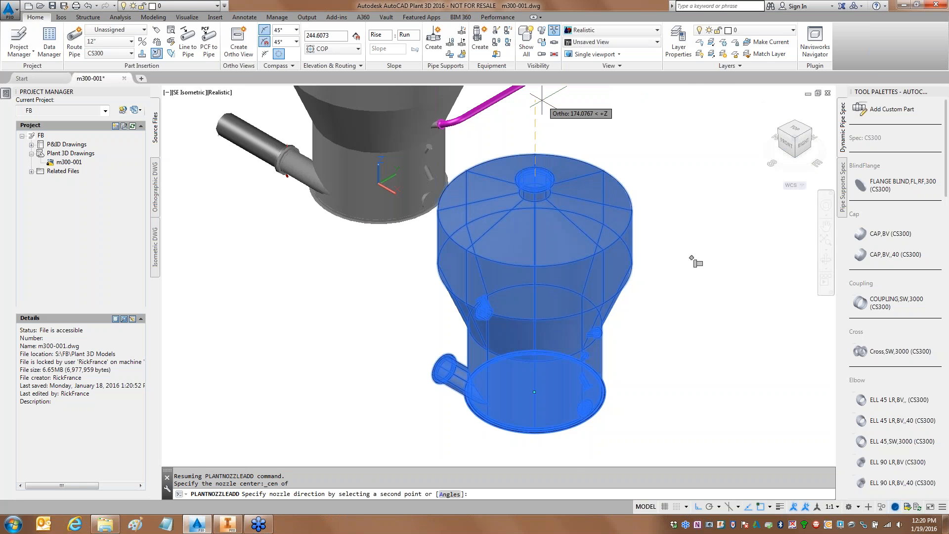
left_click(543, 99)
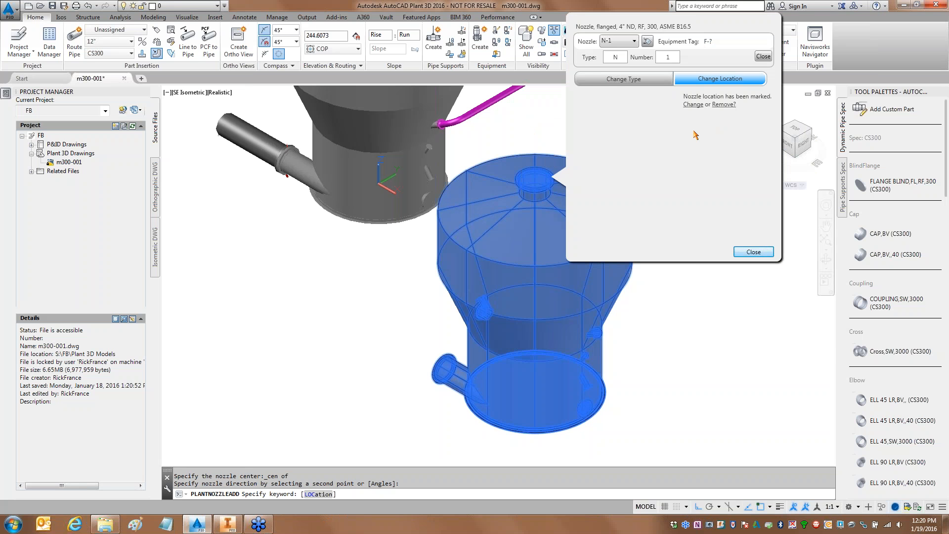
Step: Change the new top nozzle to a straight flanged 60" ND, RF, 300, Series B, ASME B16.47 nozzle and reselect the furnace
left_click_drag(716, 26, 723, 121)
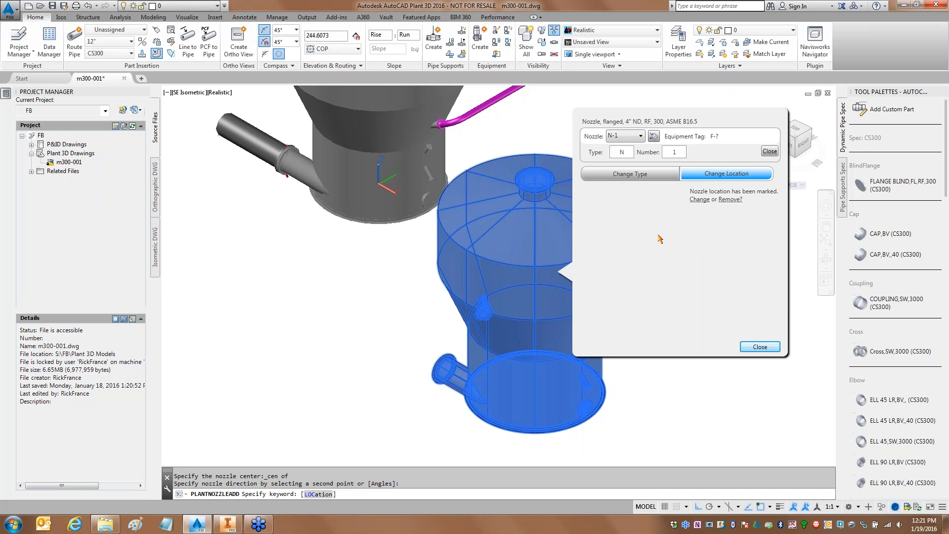
left_click(630, 175)
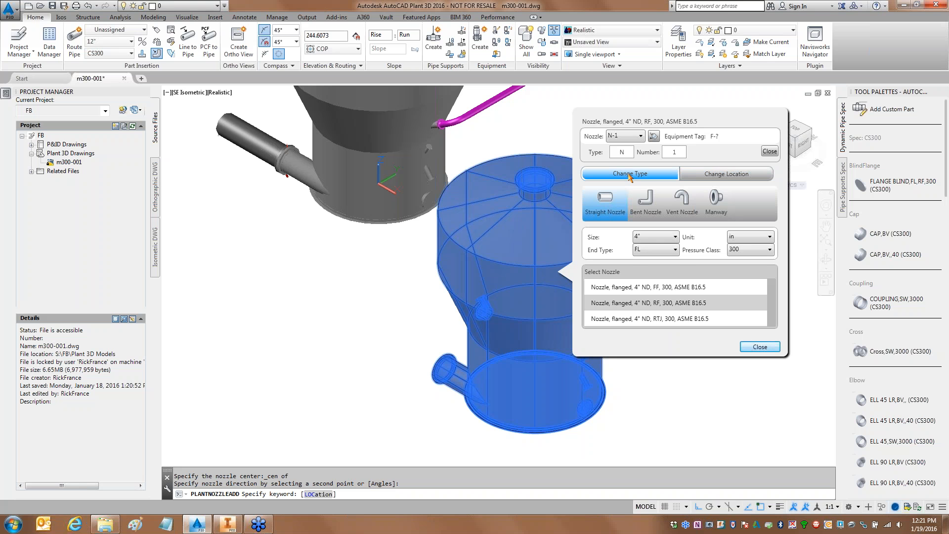
left_click(674, 237)
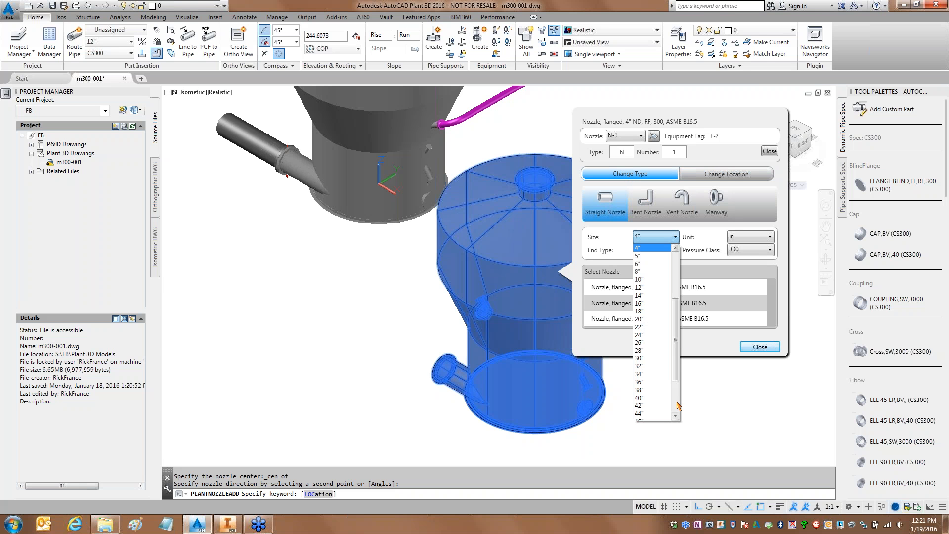
scroll(648, 415, "down", 5)
left_click(646, 413)
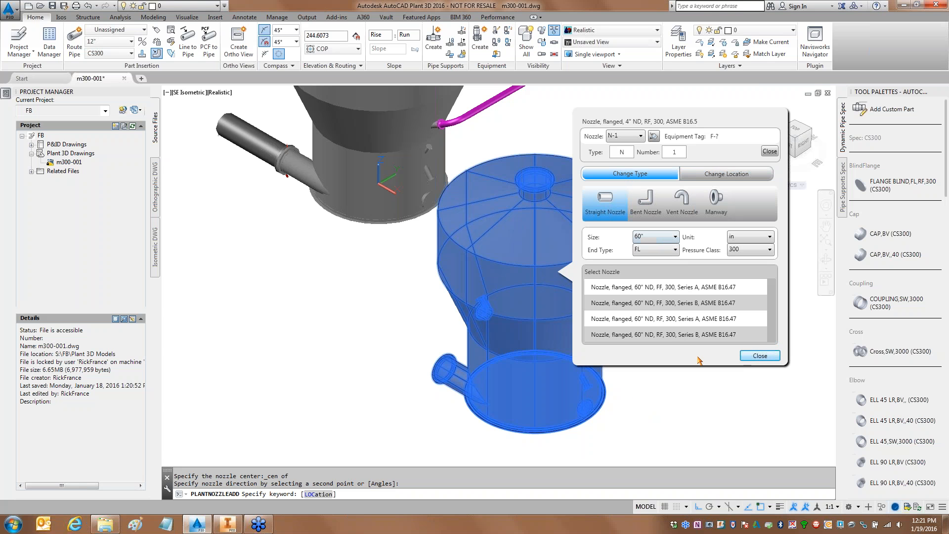
left_click(685, 335)
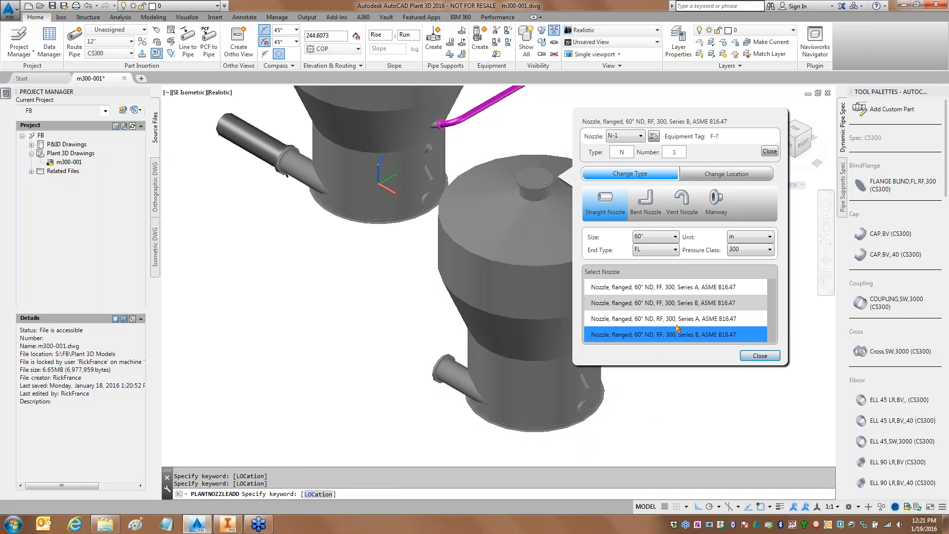
left_click(760, 356)
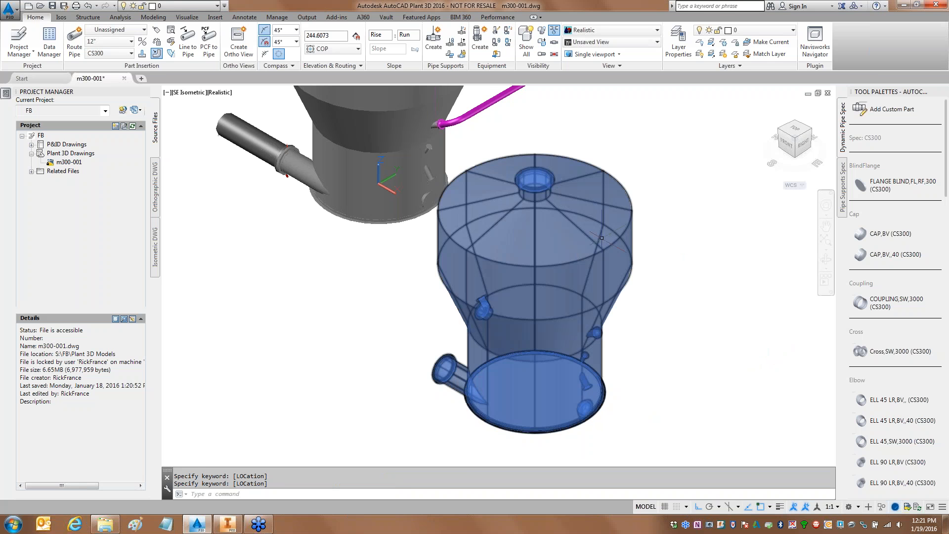
left_click(601, 238)
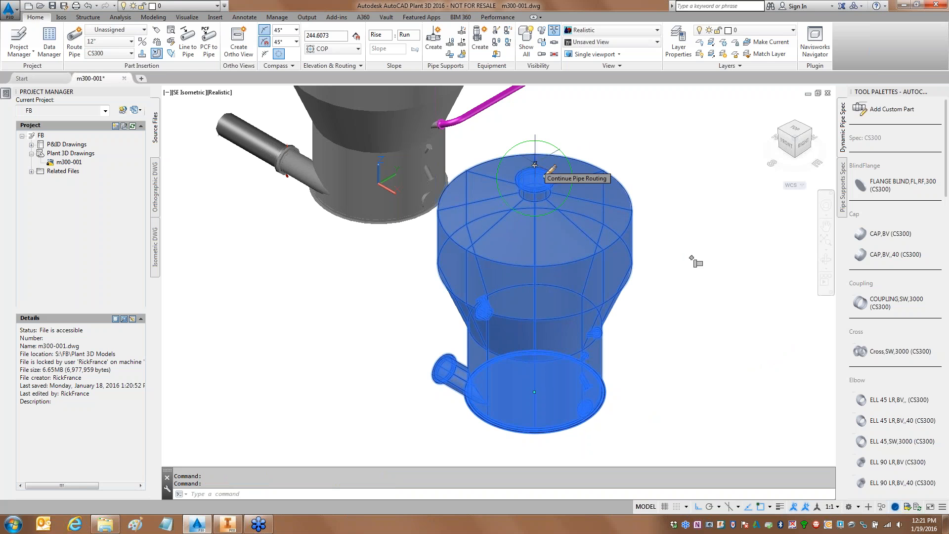
Step: Route a short vertical pipe straight up from the 60" top nozzle of the second furnace
middle_click_drag(663, 333, 693, 256, "shift")
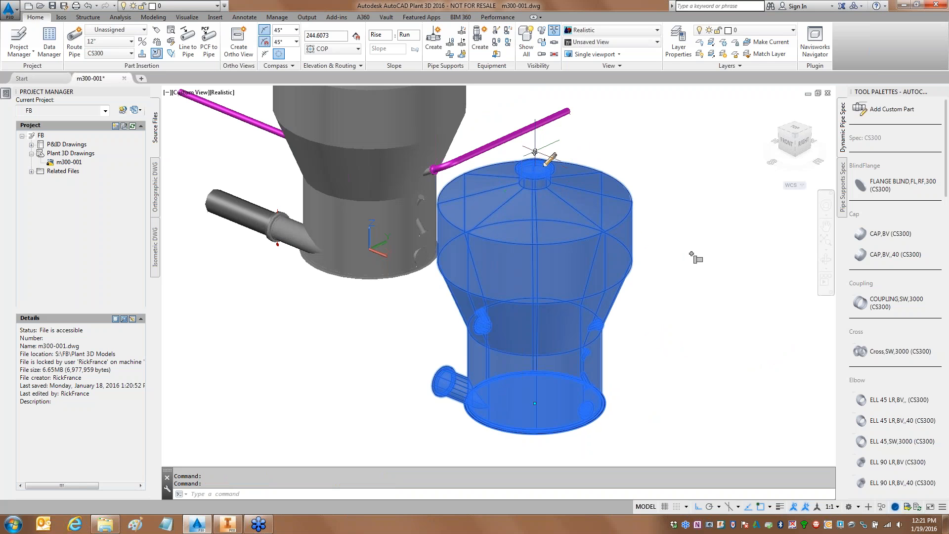
scroll(601, 155, "down", 2)
left_click(561, 153)
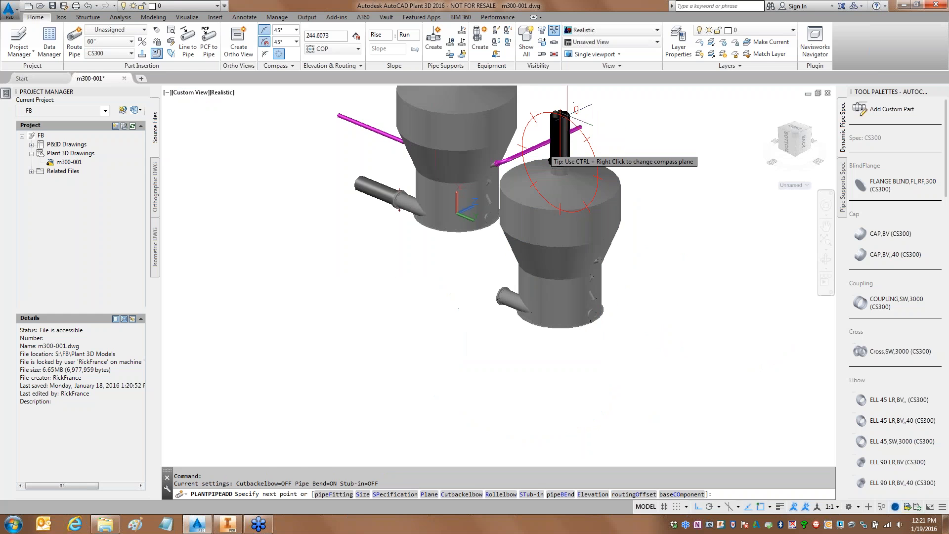
left_click(563, 109)
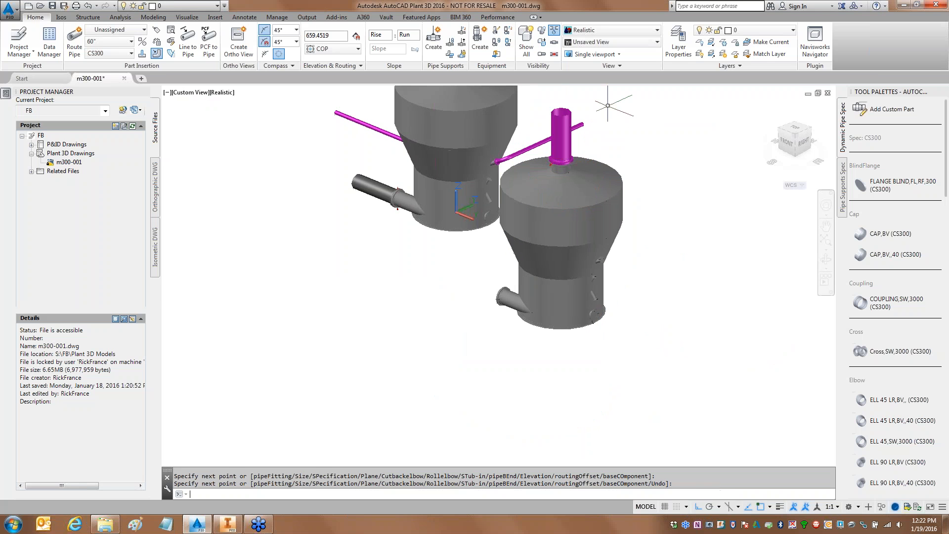
key("Return")
Step: Route a short vertical pipe straight up from the top nozzle of the furnace imported with connectors
middle_click_drag(661, 232, 666, 369)
left_click(466, 224)
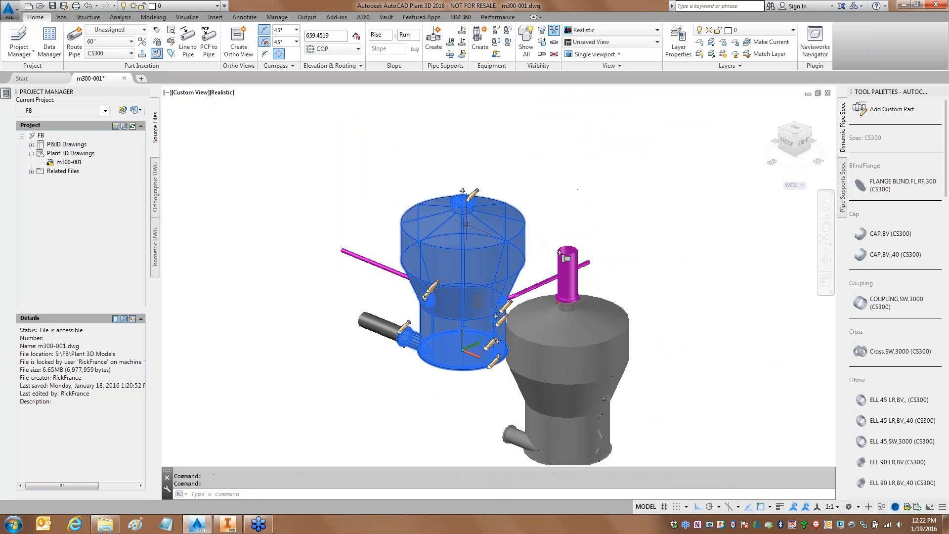
left_click(462, 191)
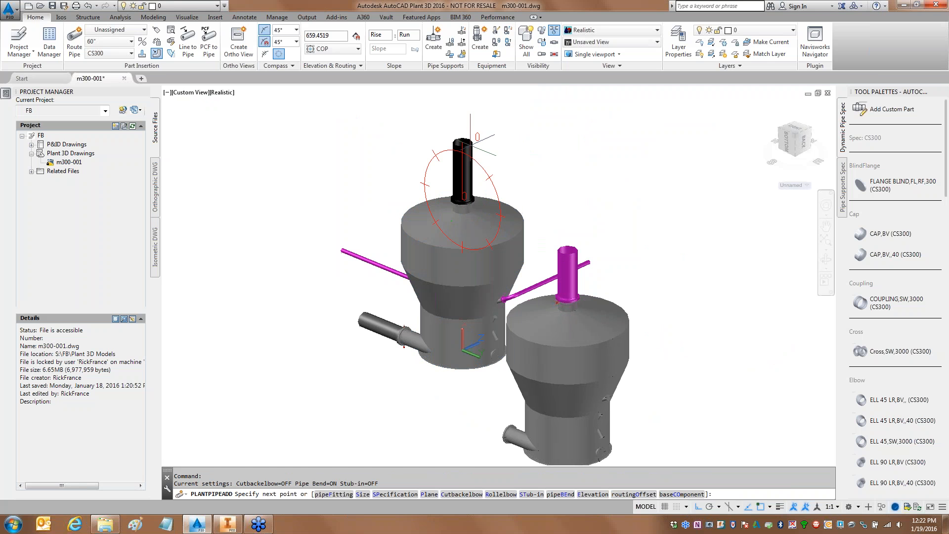
left_click(470, 144)
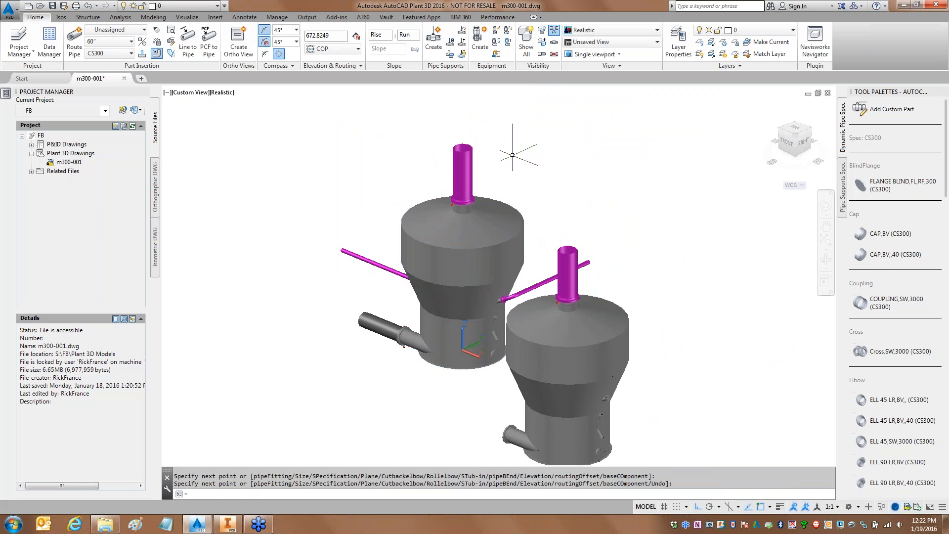
key("Return")
Step: Add a nozzle to the second furnace at the center of its lower angled duct's end face, pointing outward
middle_click_drag(637, 399, 621, 328)
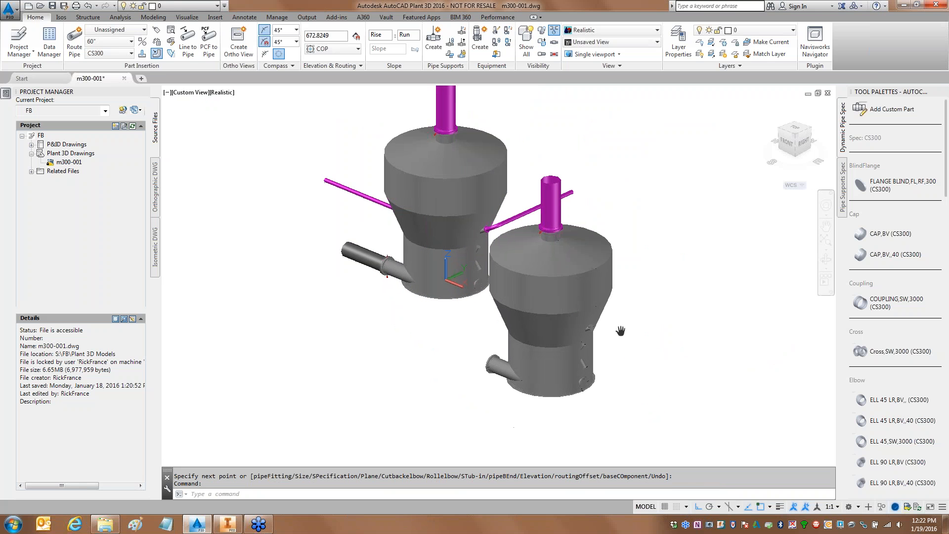
left_click(787, 144)
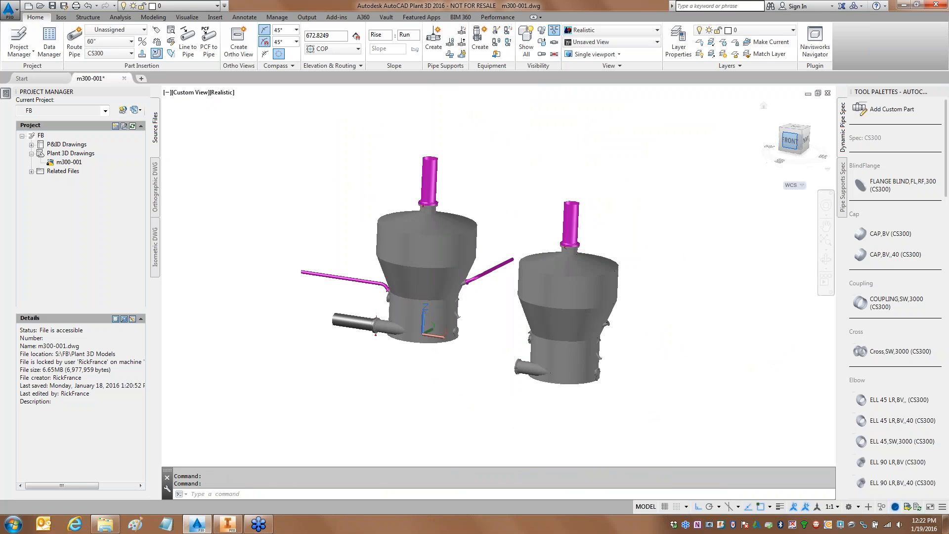
left_click(785, 127)
scroll(621, 329, "up", 5)
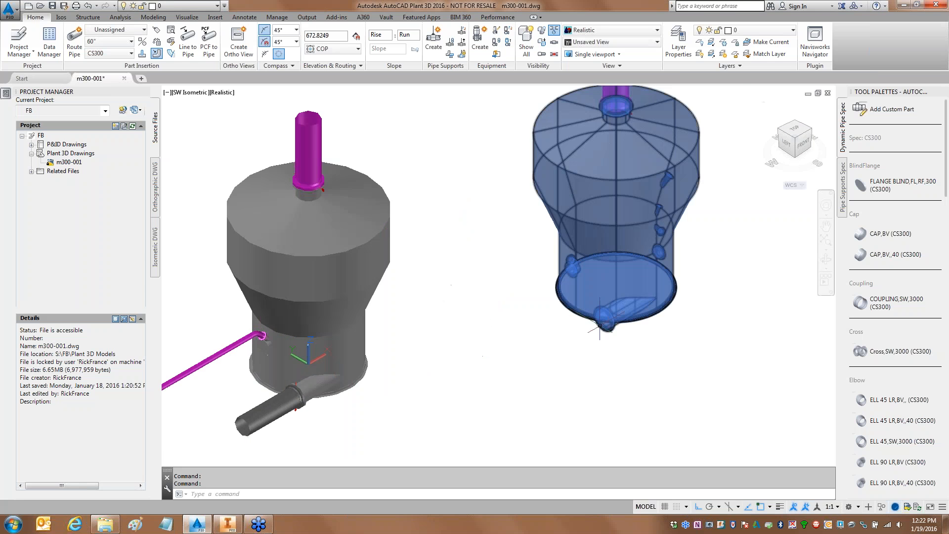
left_click(620, 329)
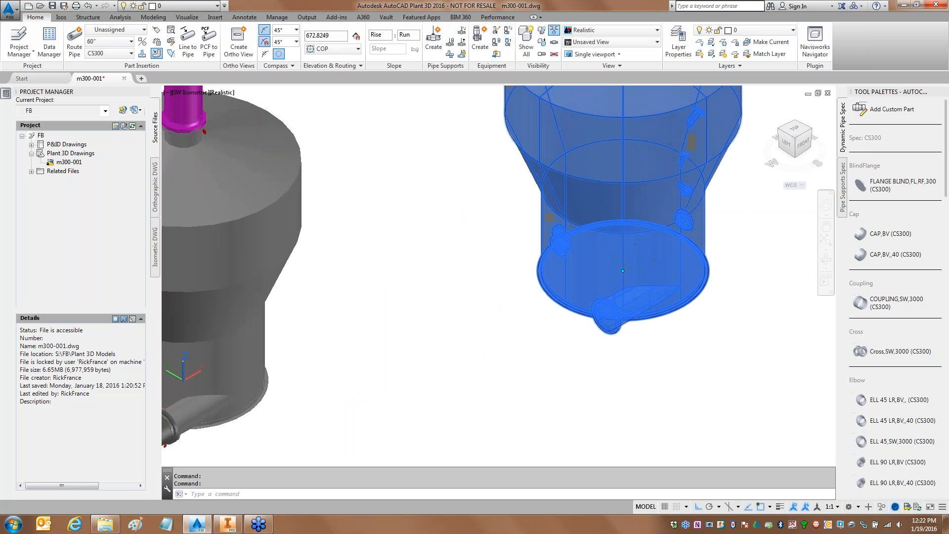
middle_click_drag(620, 329, 560, 445)
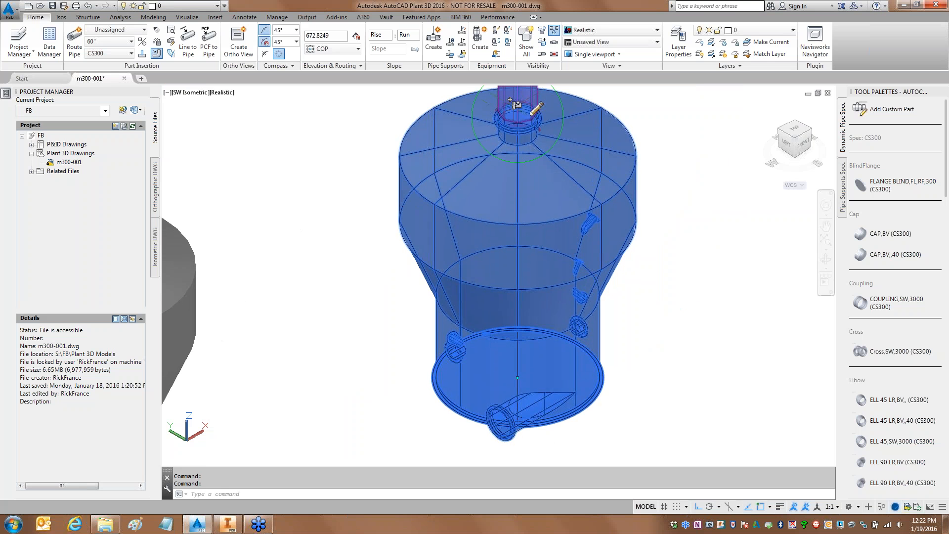
left_click(511, 100)
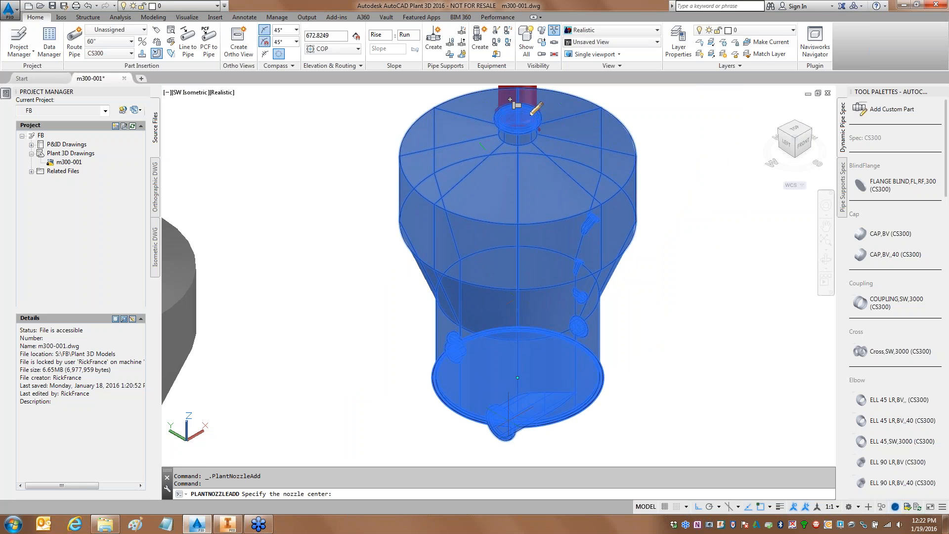
right_click(303, 368, "shift")
left_click(327, 247)
left_click(501, 422)
left_click(433, 445)
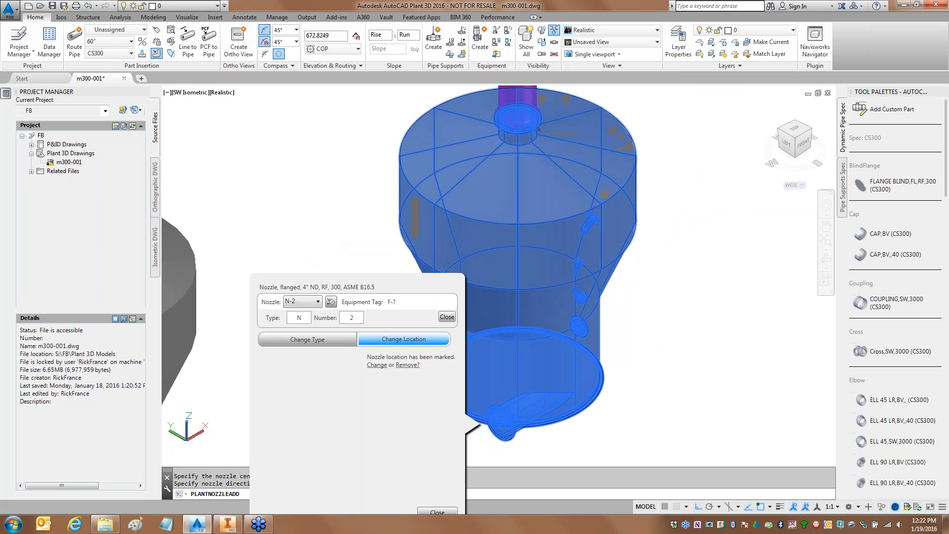
Step: Change the new duct nozzle to a straight flanged 48" ND, RF, 300, Series B, ASME B16.47 nozzle
left_click(307, 341)
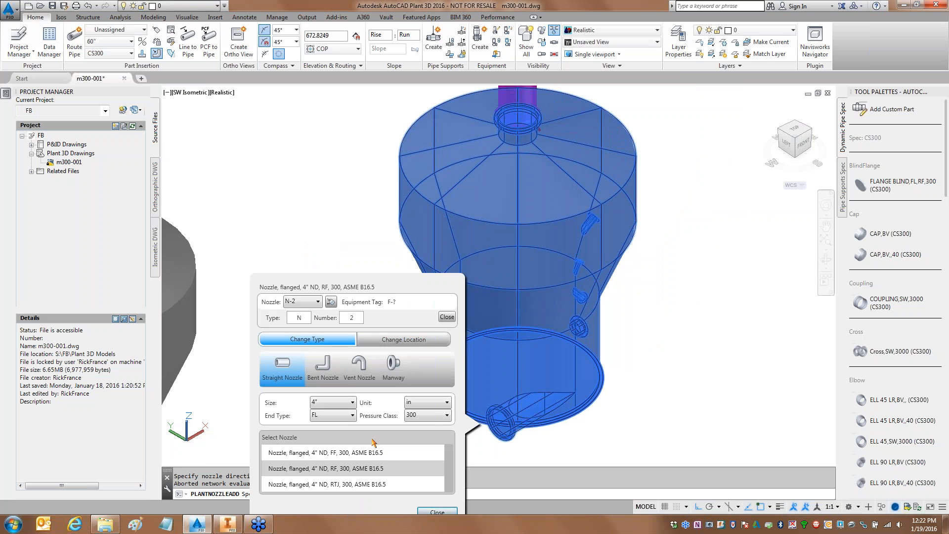
left_click(345, 402)
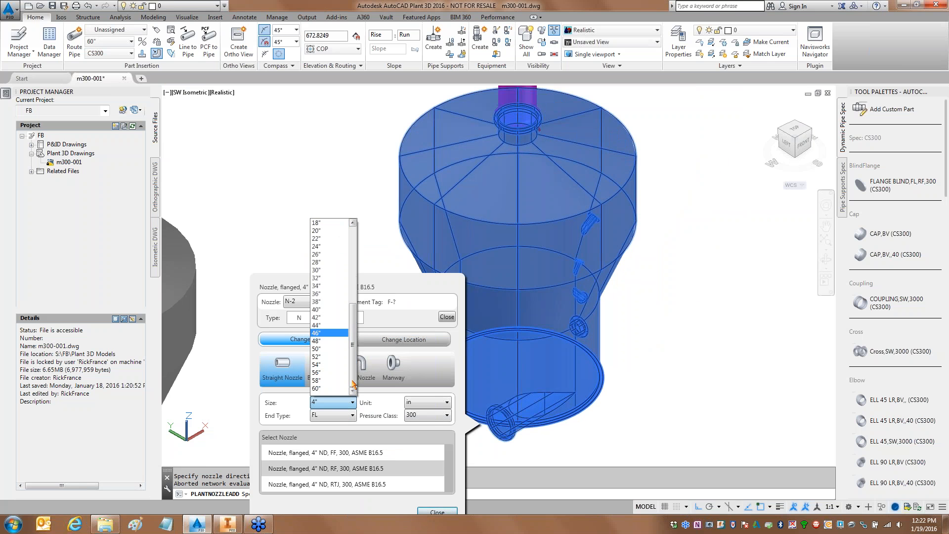
left_click(320, 341)
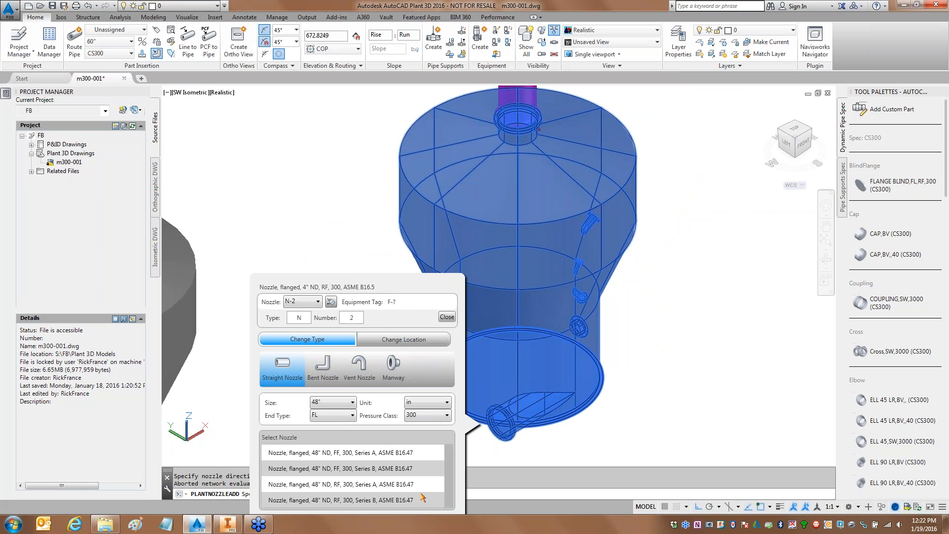
left_click(364, 502)
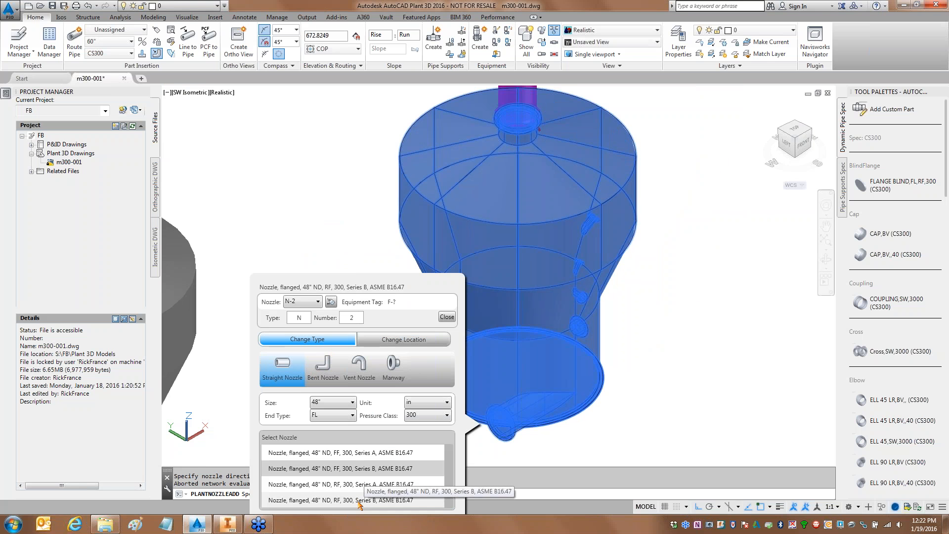
left_click(437, 500)
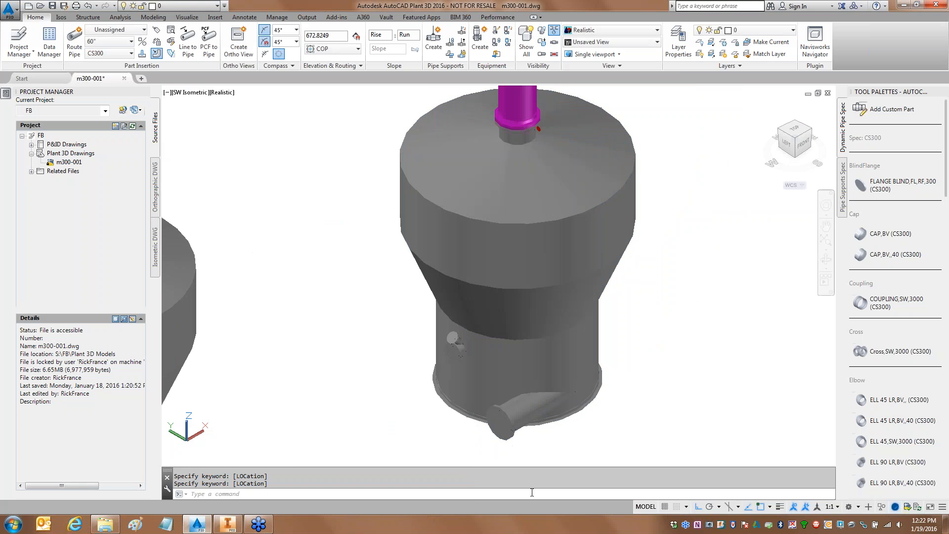
left_click(538, 396)
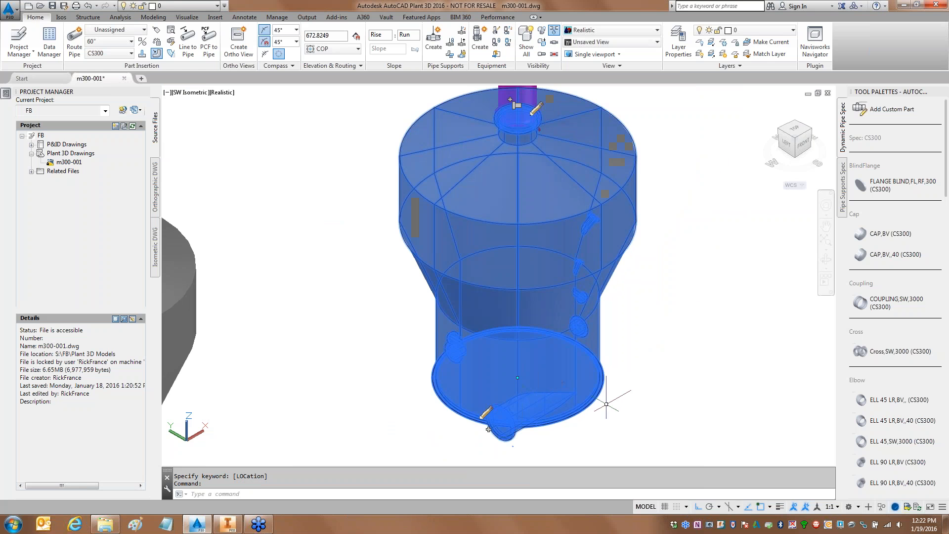
key("Escape")
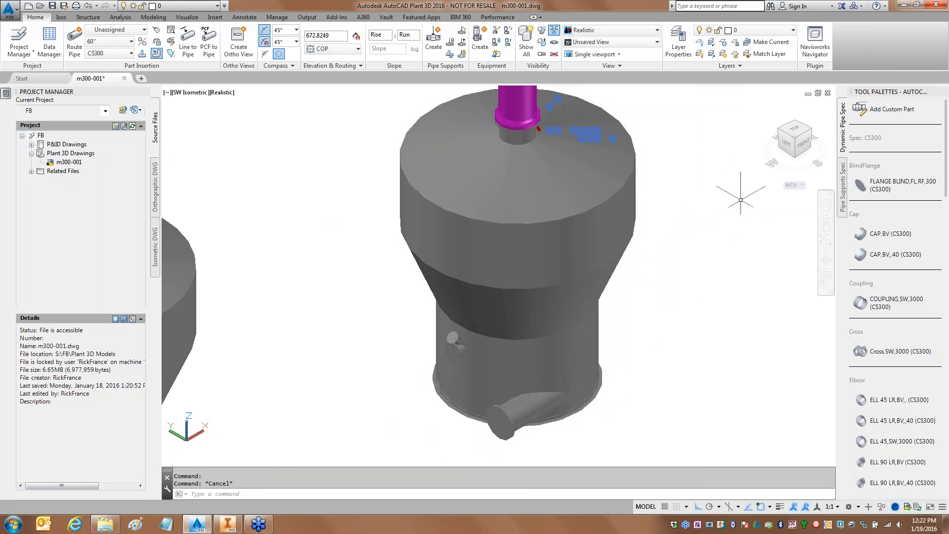
scroll(502, 338, "up", 5)
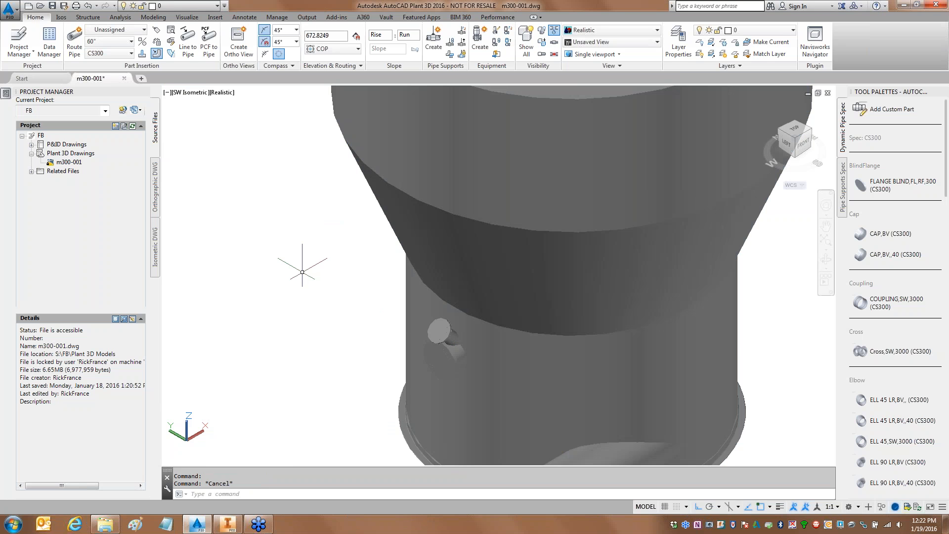
scroll(302, 272, "down", 5)
middle_click_drag(593, 278, 663, 327)
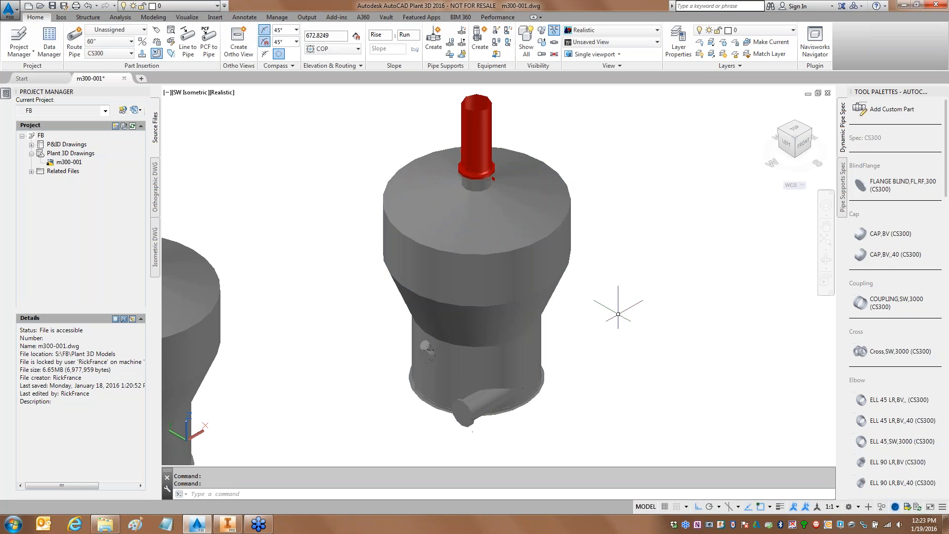
scroll(371, 328, "down", 2)
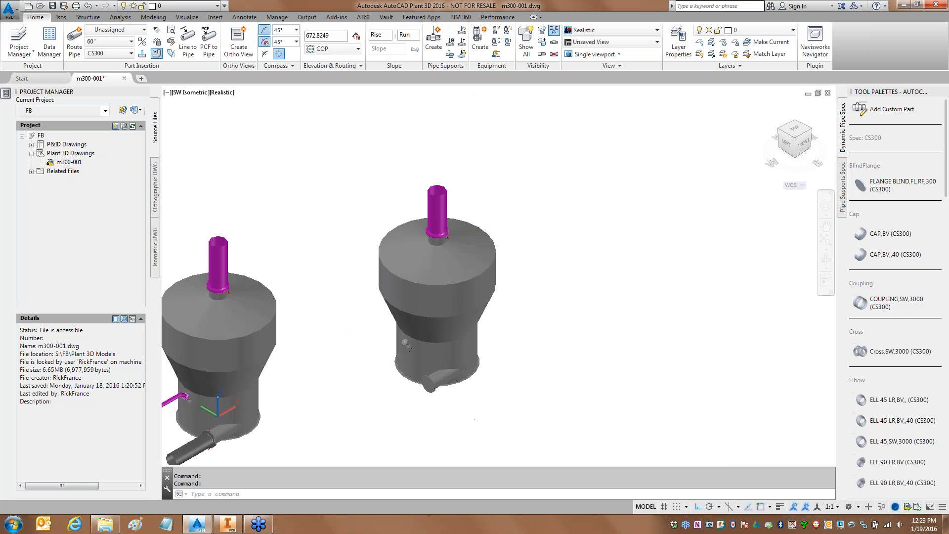
middle_click_drag(366, 341, 502, 301)
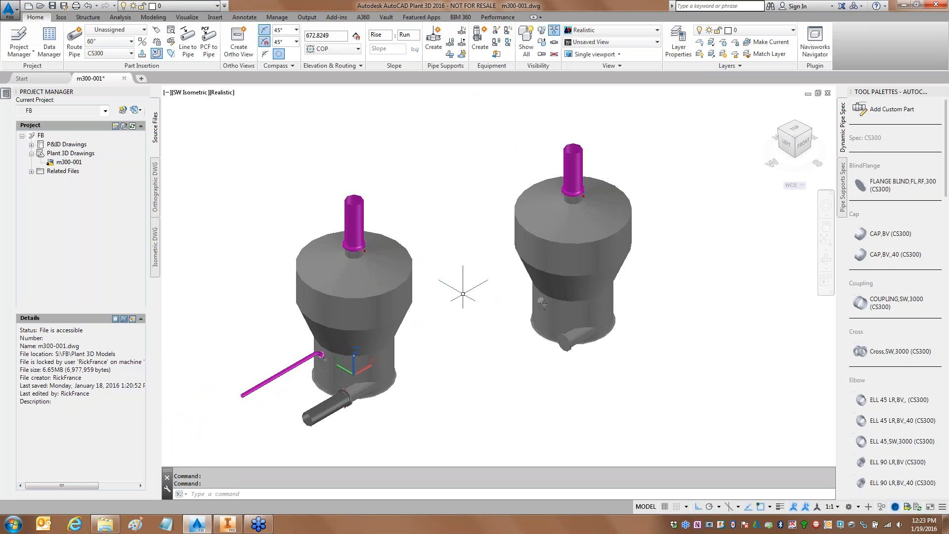
Step: Add another nozzle to the furnace imported with connectors, centered on its uppermost side nozzle and pointing outward
left_click(388, 275)
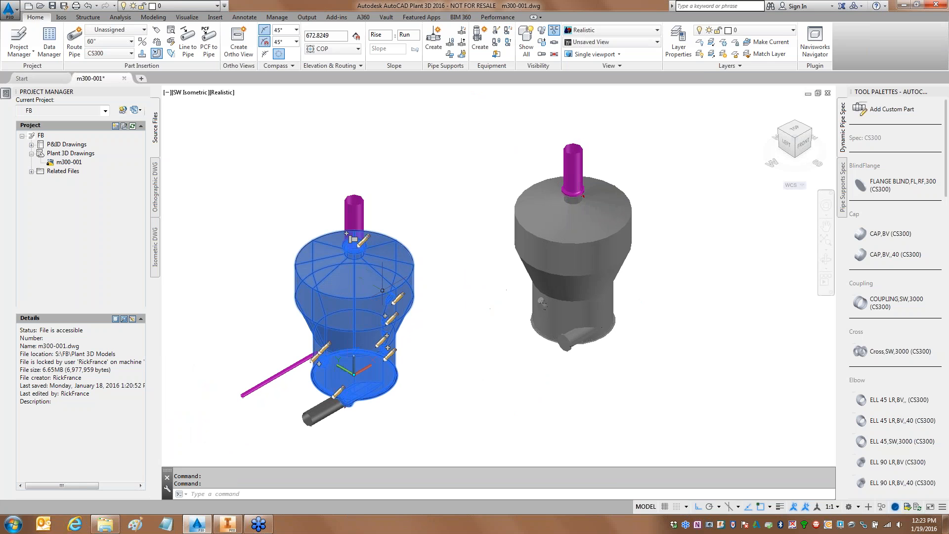
mouse_move(347, 224)
left_mouse_down()
mouse_move(353, 246)
mouse_move(341, 227)
mouse_move(349, 223)
left_mouse_up()
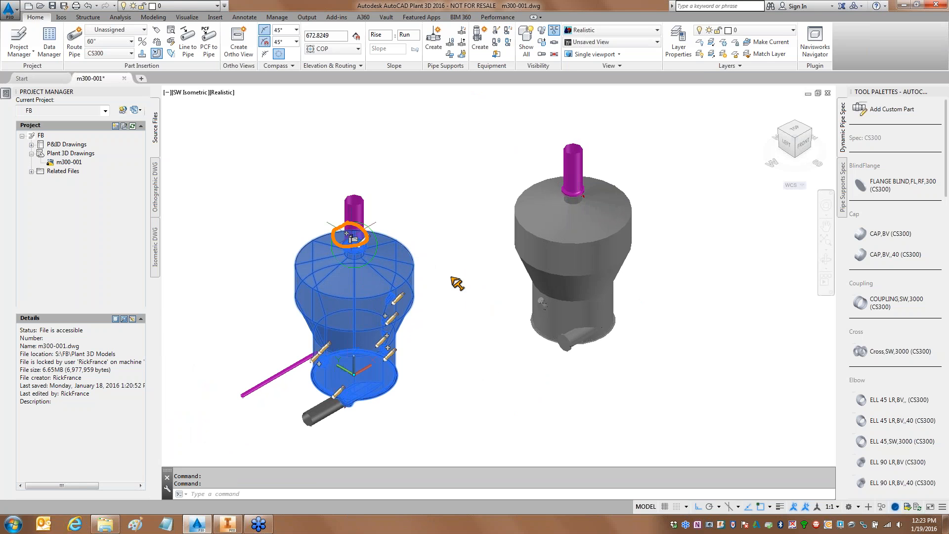
left_click_drag(413, 302, 456, 304)
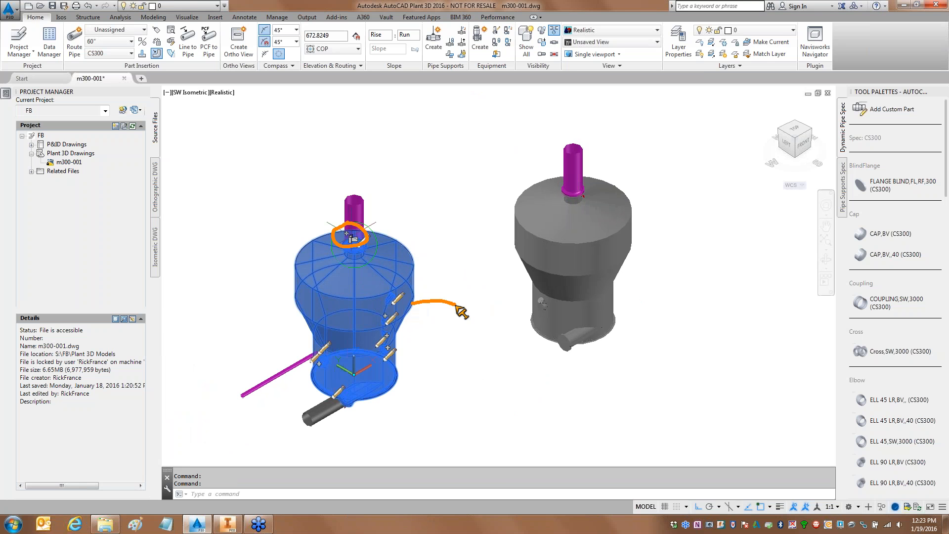
left_click_drag(517, 240, 467, 212)
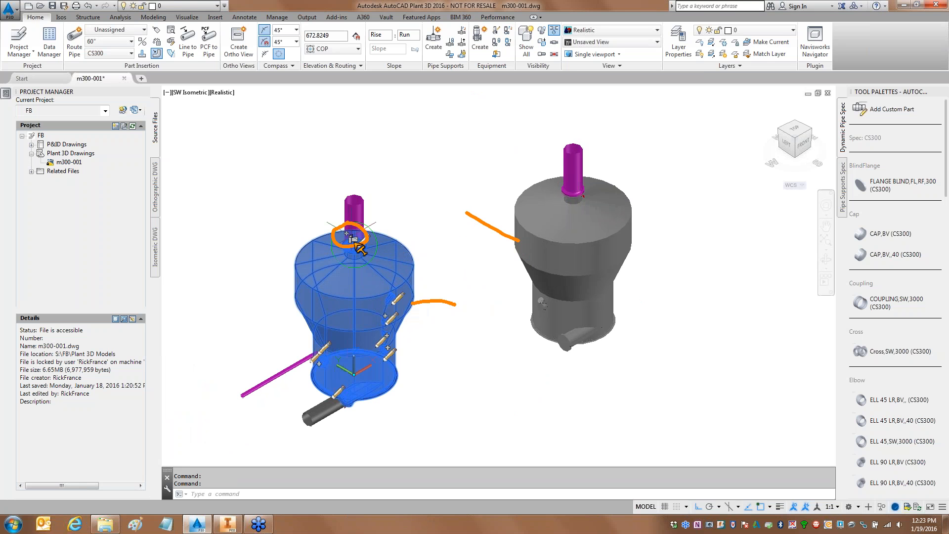
key("Escape")
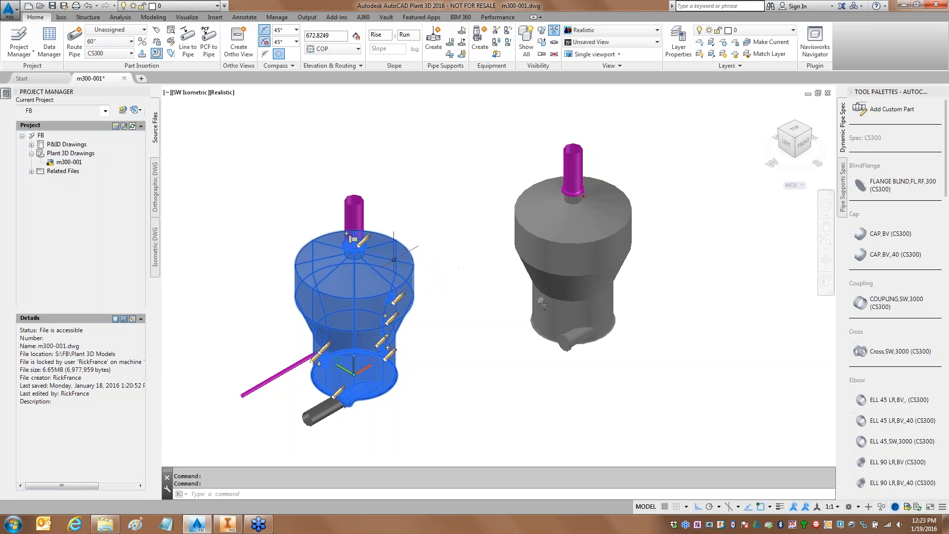
left_click(353, 239)
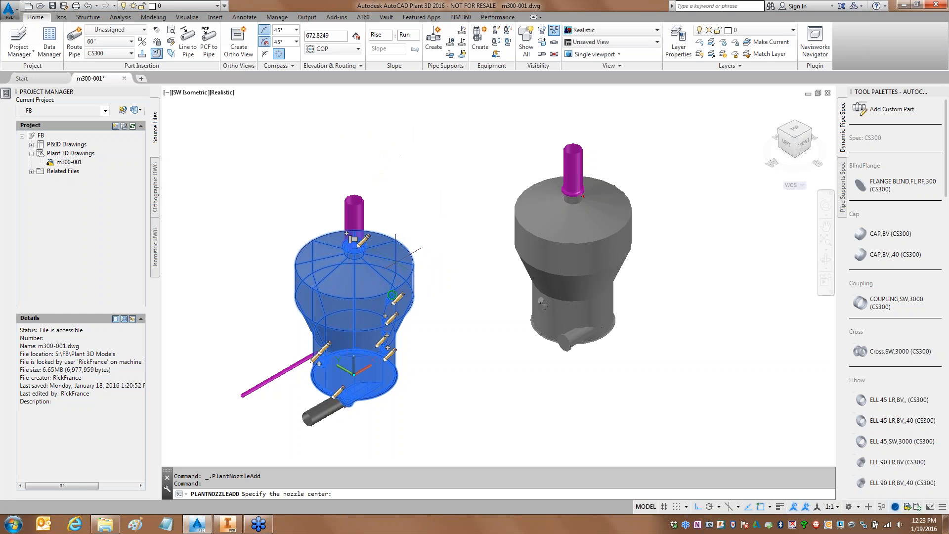
left_click(399, 249)
left_click(453, 339)
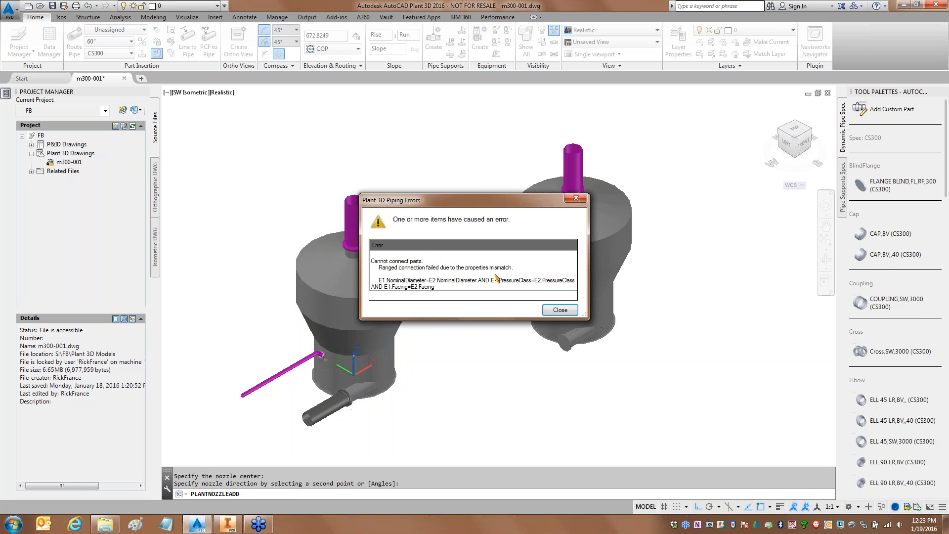
Step: Dismiss the connection and shared-location warnings and set the new side nozzle to straight flanged 4" ND, RF, 300, ASME B16.5
left_click(559, 310)
left_click(560, 310)
left_click(559, 310)
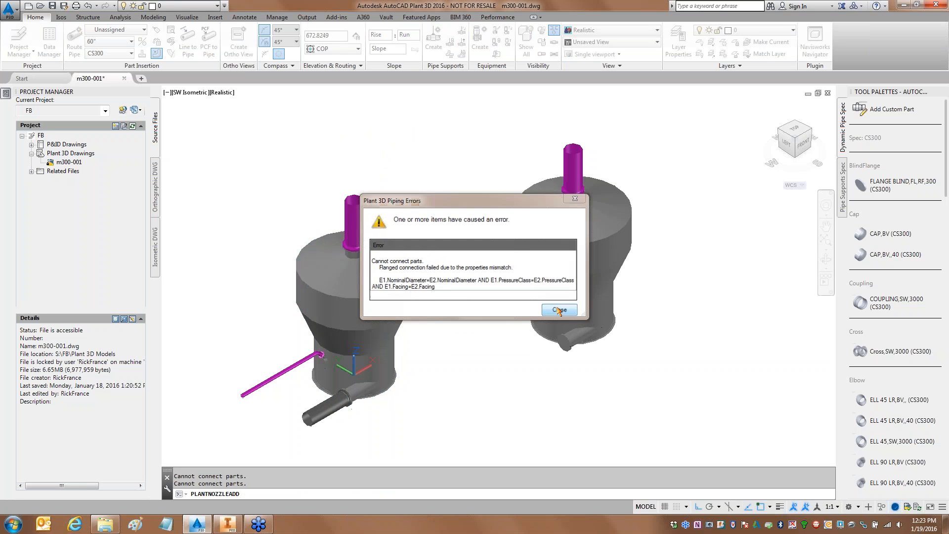
left_click(559, 311)
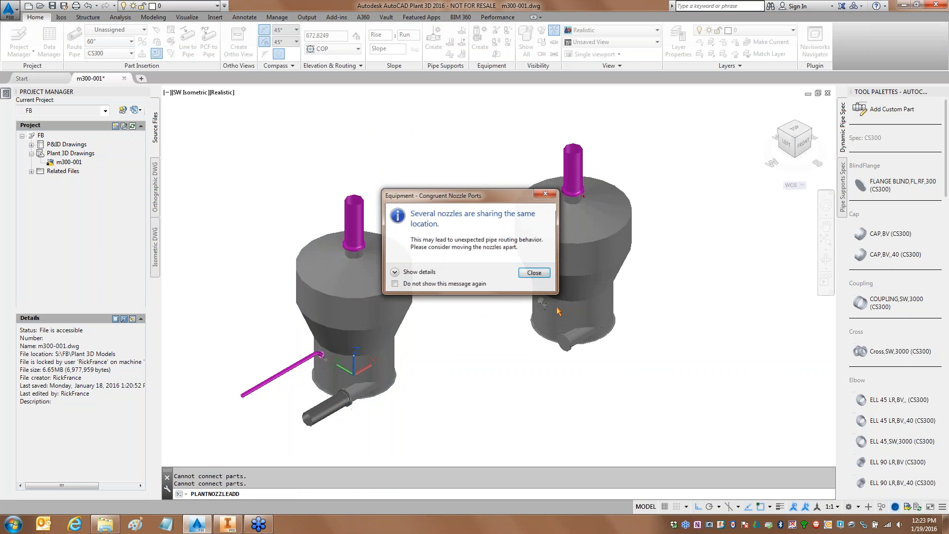
left_click(534, 275)
left_click(534, 273)
left_click(495, 267)
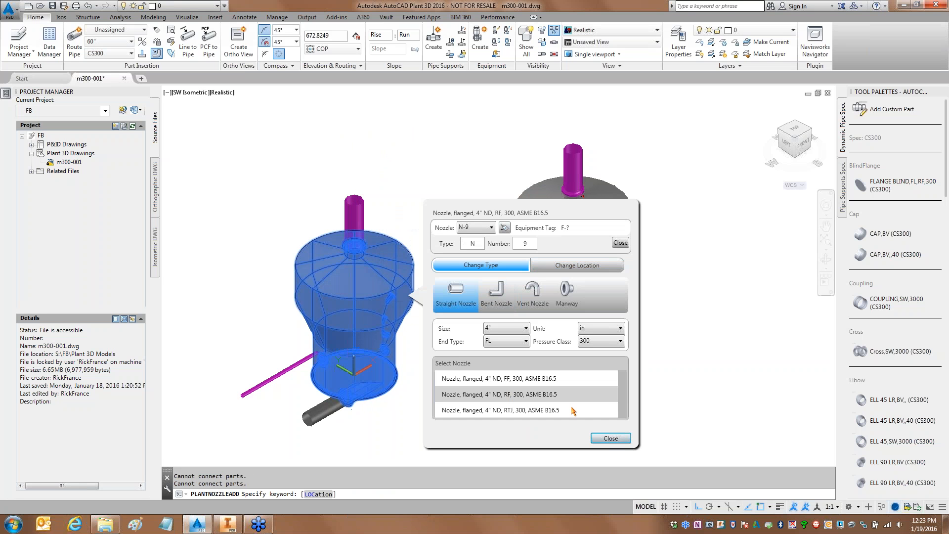
left_click(532, 395)
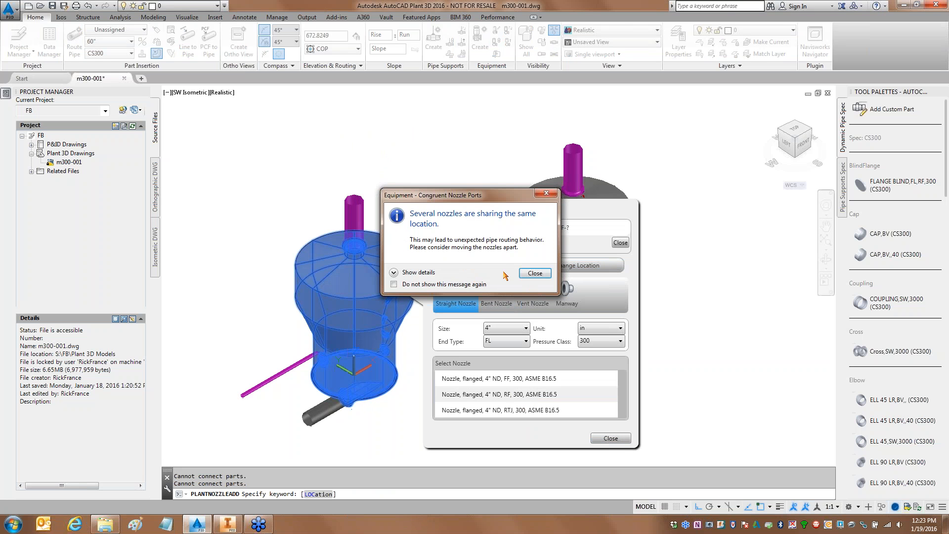
left_click(534, 274)
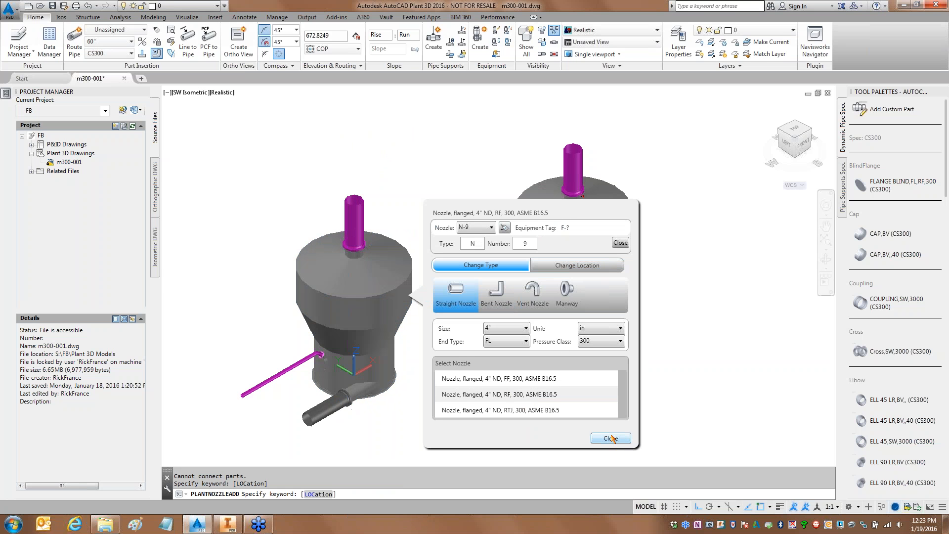
left_click(527, 399)
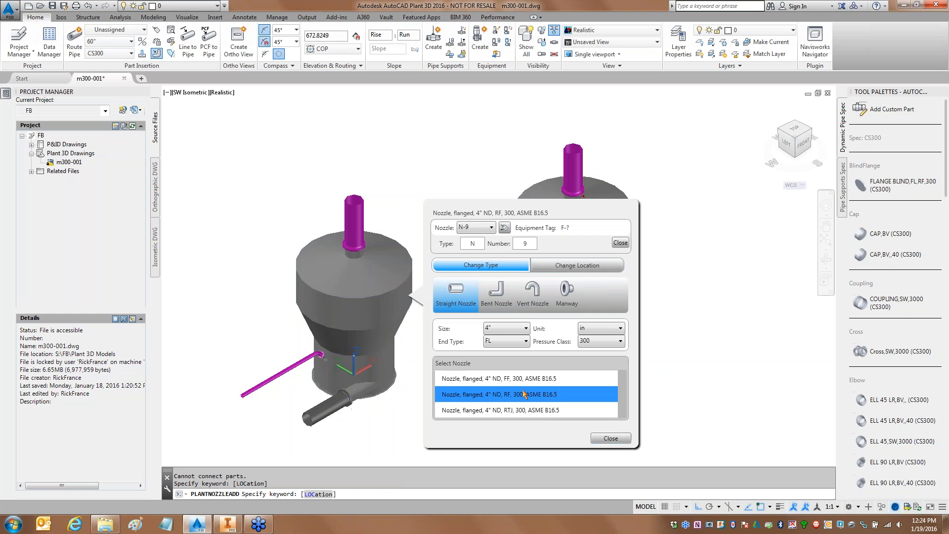
left_click(609, 440)
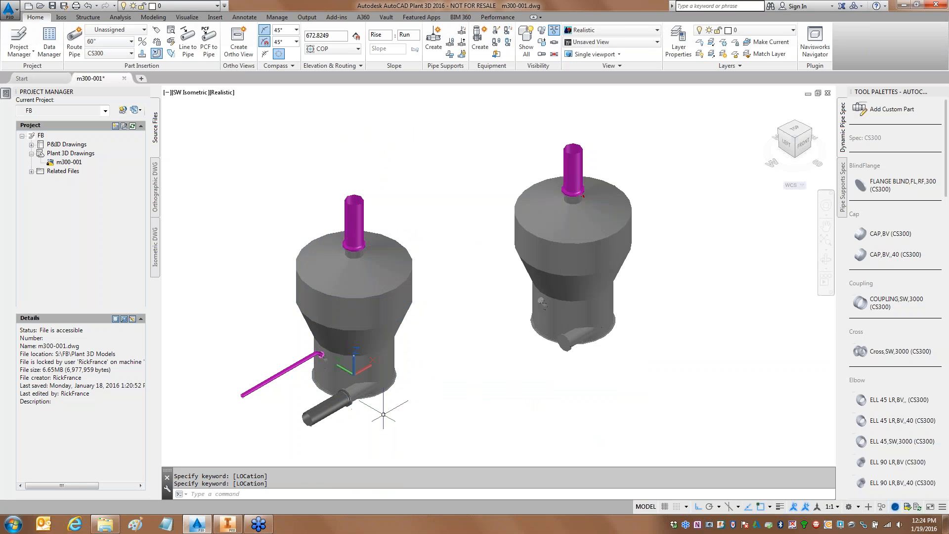
Step: Examine the side nozzle's pipe connection and the flanged joint on the lower angled duct of the furnace imported with connectors
scroll(286, 385, "up", 5)
scroll(366, 295, "up", 4)
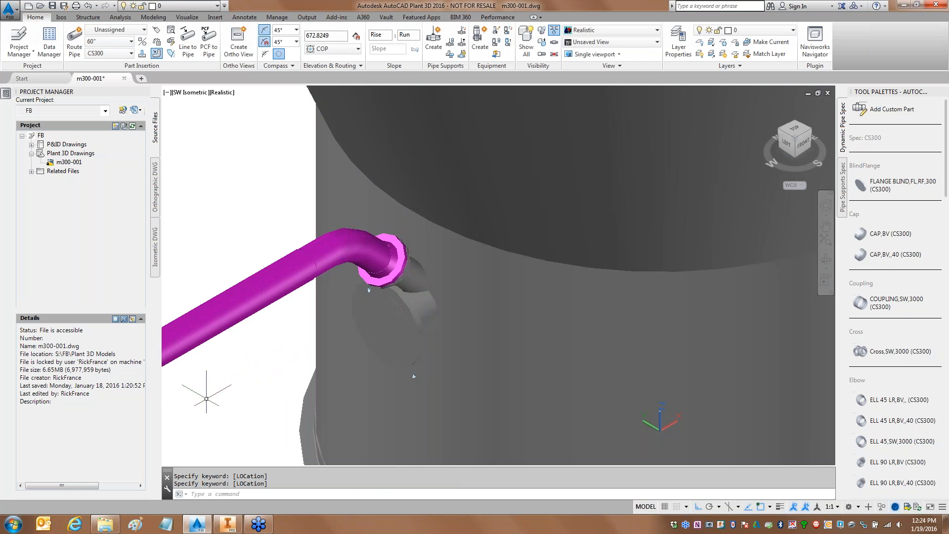
scroll(227, 397, "down", 2)
middle_click_drag(600, 420, 602, 171)
scroll(479, 363, "up", 4)
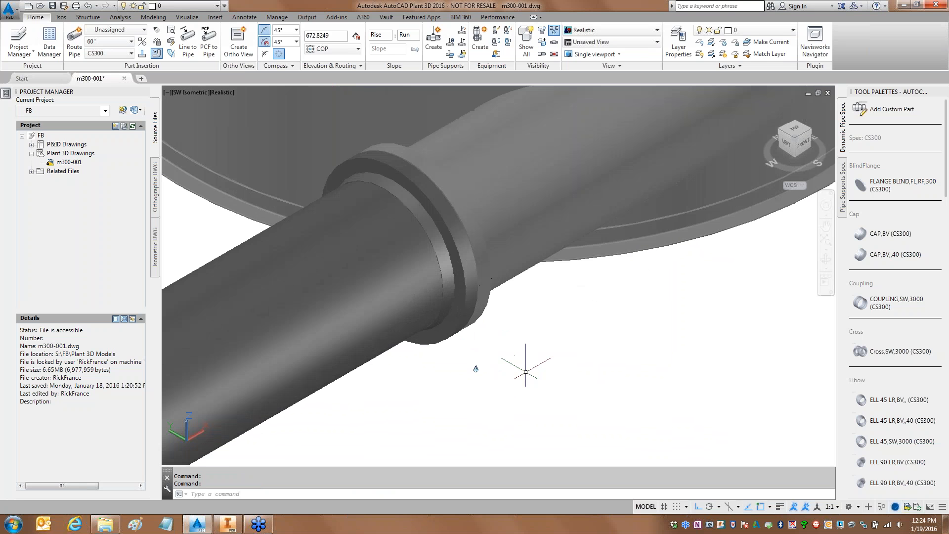
scroll(525, 370, "down", 8)
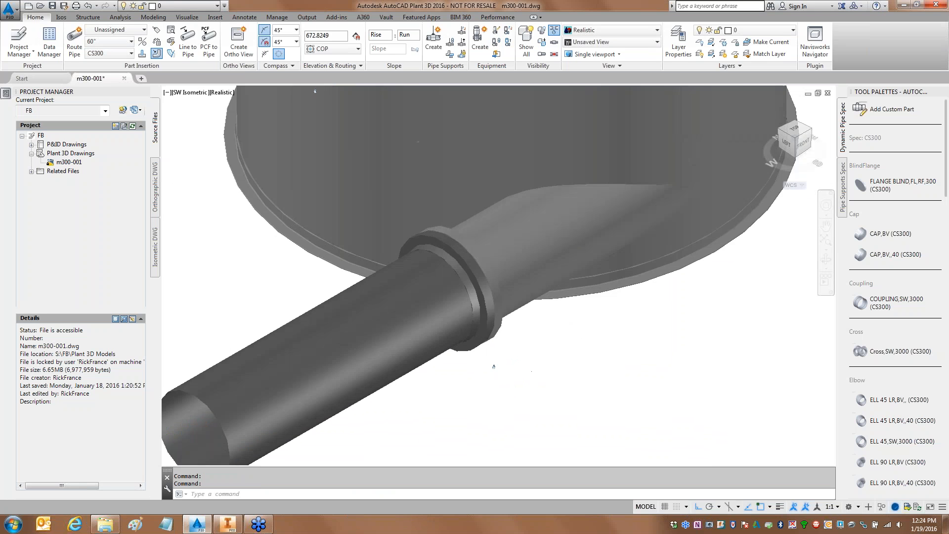
middle_click_drag(615, 209, 523, 278)
key("Escape")
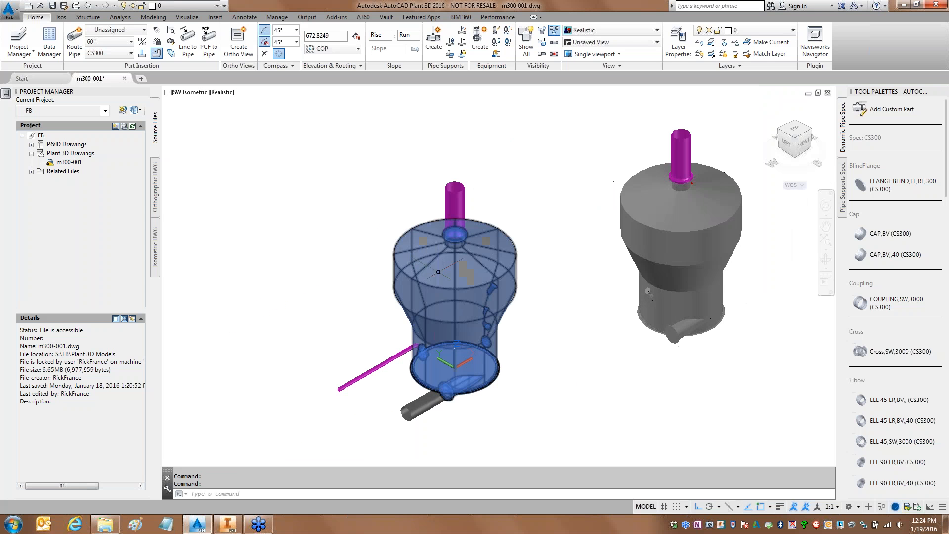
Step: Change the uppermost side nozzle N-2 to flanged 12" ND, RF, 300, ASME B16.5 and suppress further shared-location messages
left_click(448, 269)
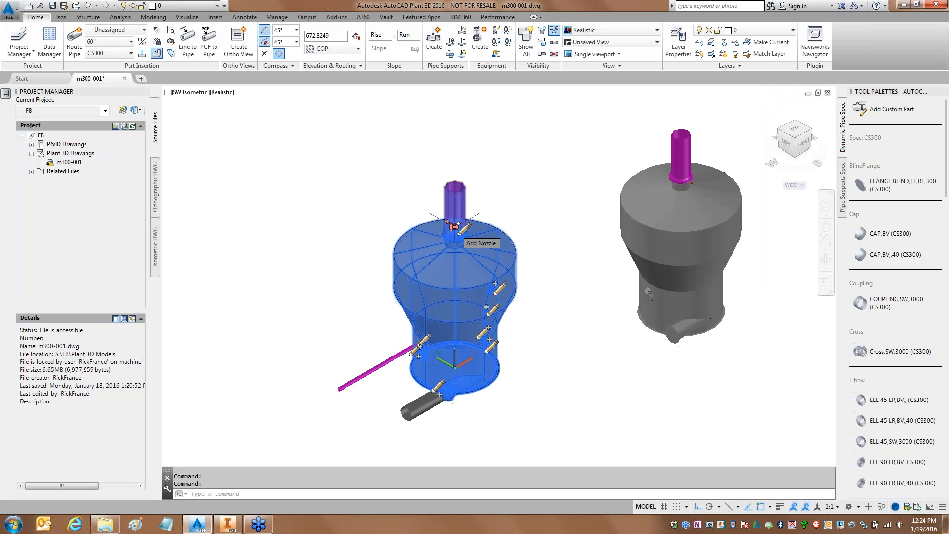
left_click(501, 286)
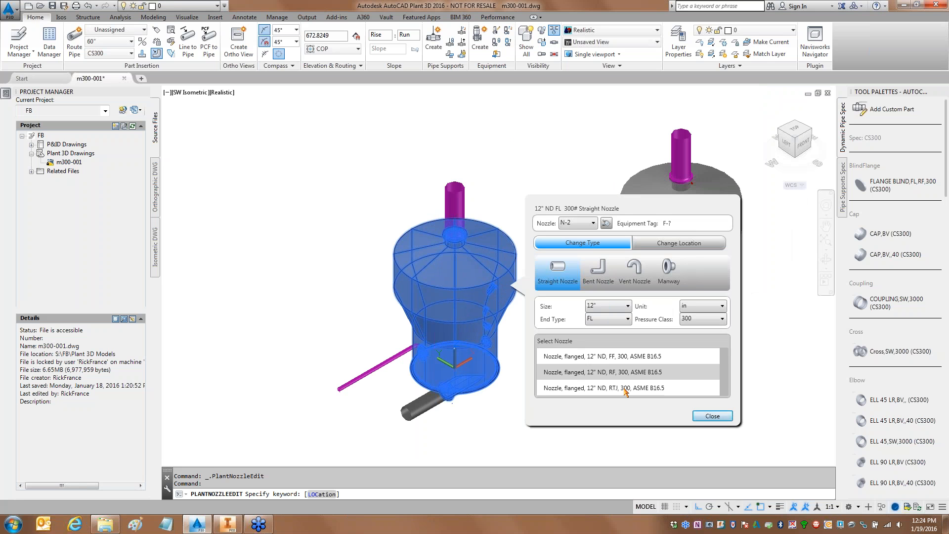
left_click(606, 380)
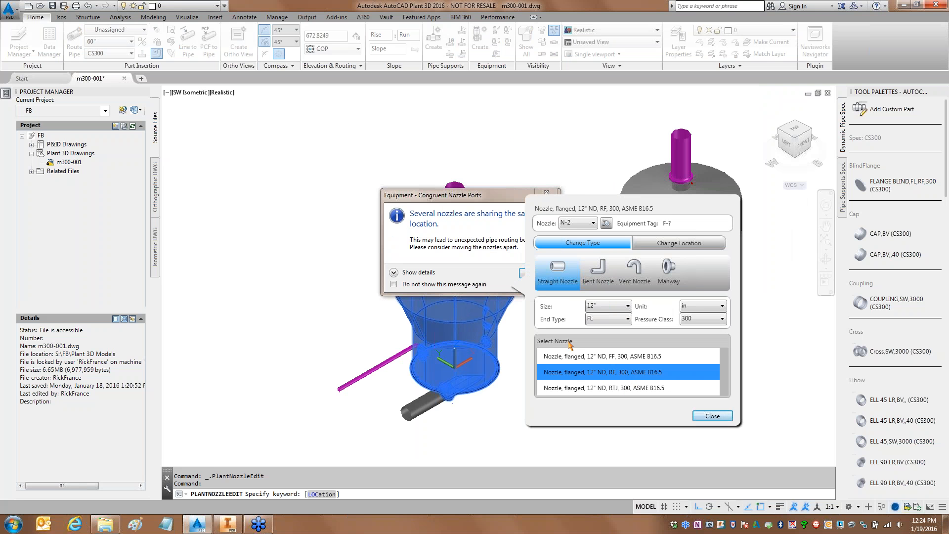
left_click(395, 286)
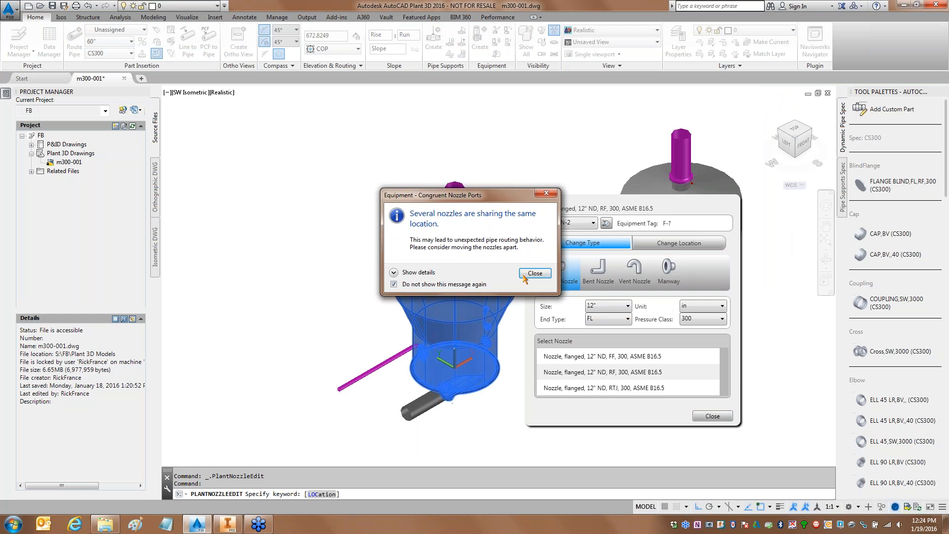
left_click(531, 274)
left_click(644, 376)
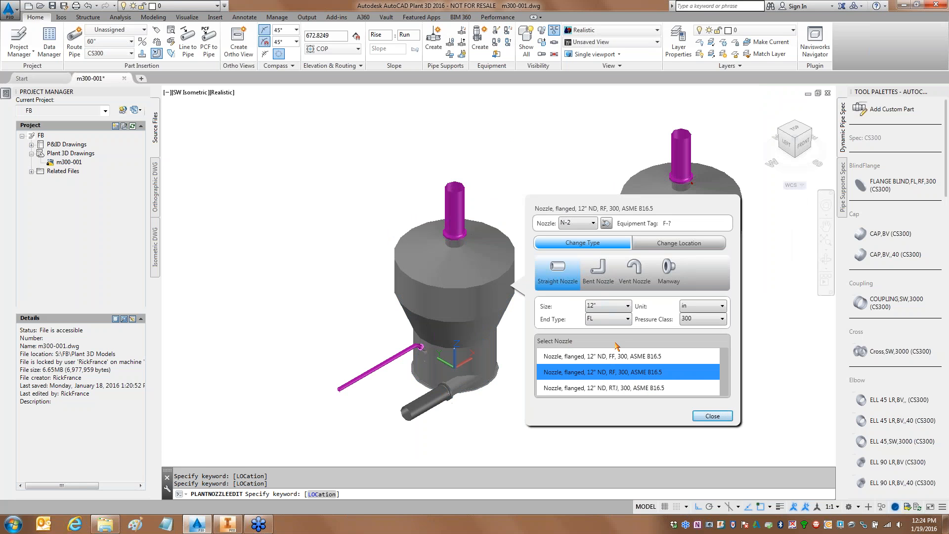
left_click(707, 416)
key("Return")
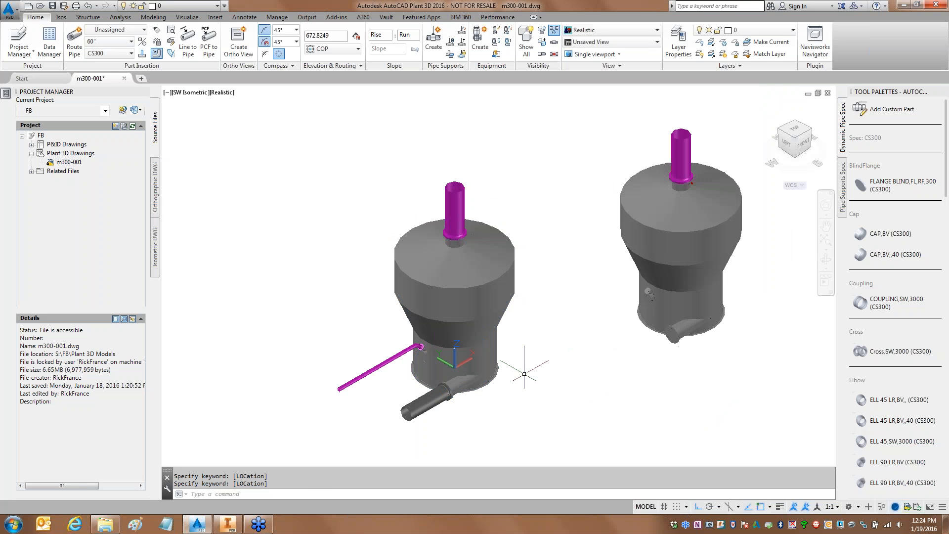
Step: Examine the nozzle and pipe connection points of the furnace imported with connectors from the front, comparing it with the second furnace
middle_click_drag(536, 413, 484, 393, "shift")
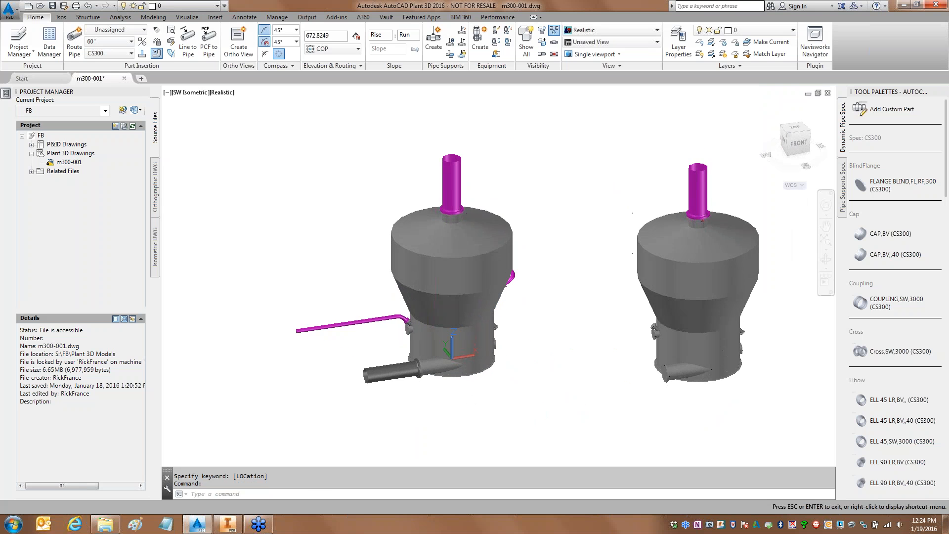
left_click(460, 237)
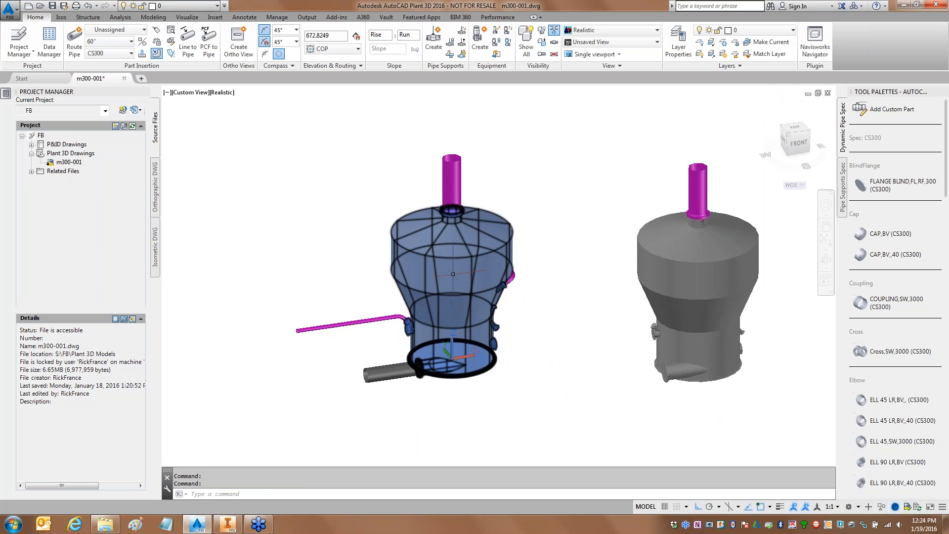
left_click(450, 274)
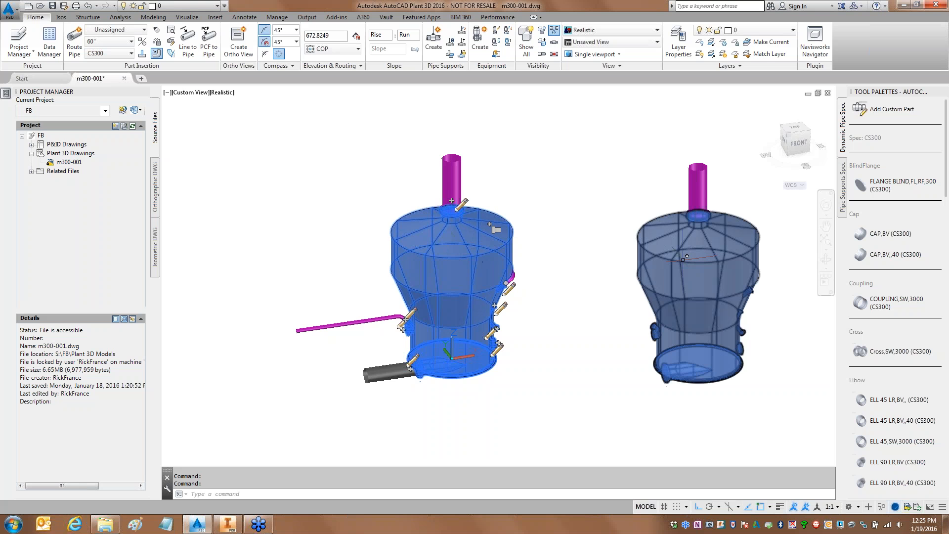
mouse_move(687, 256)
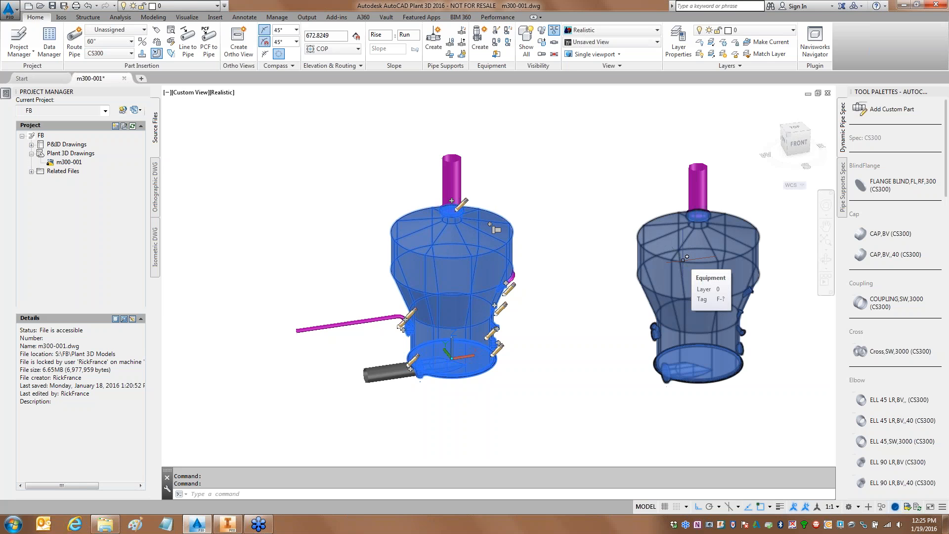
key("Escape")
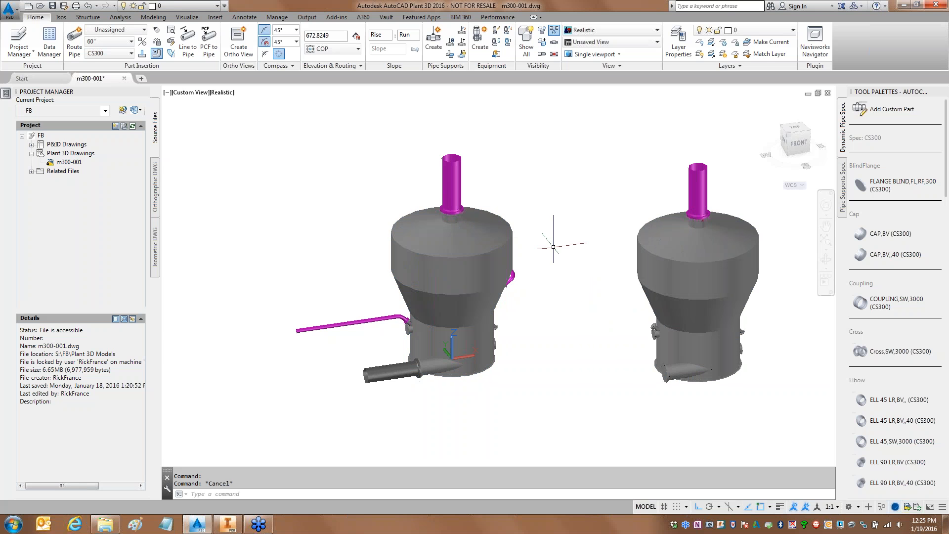
left_click(496, 267)
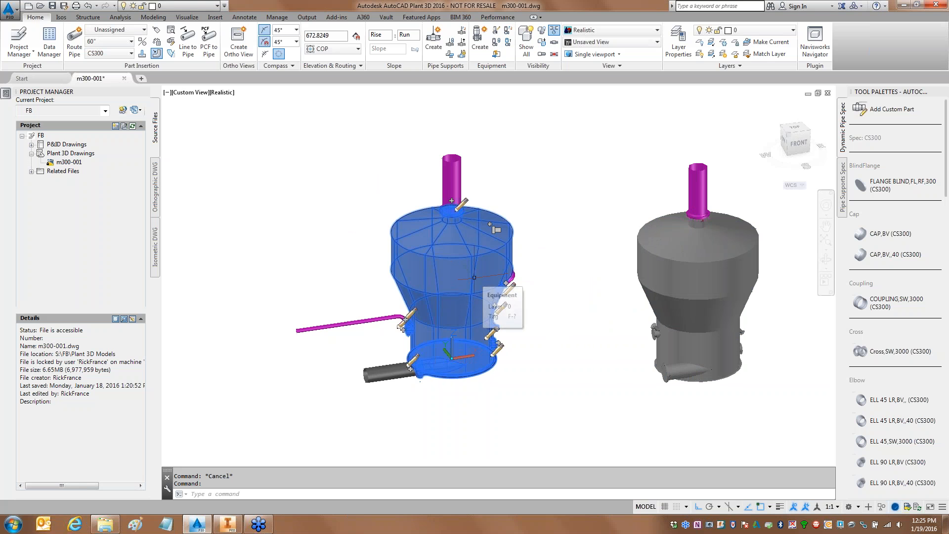
key("Escape")
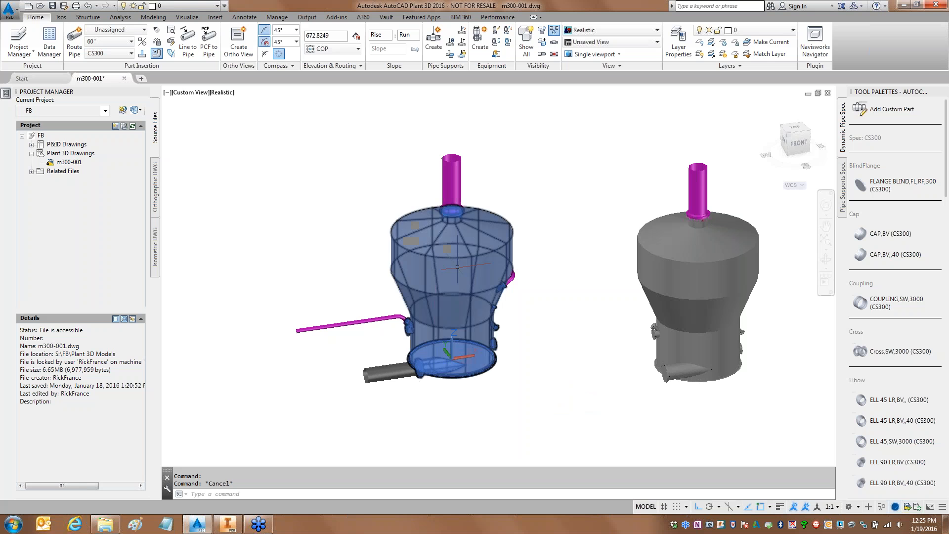
left_click(447, 232)
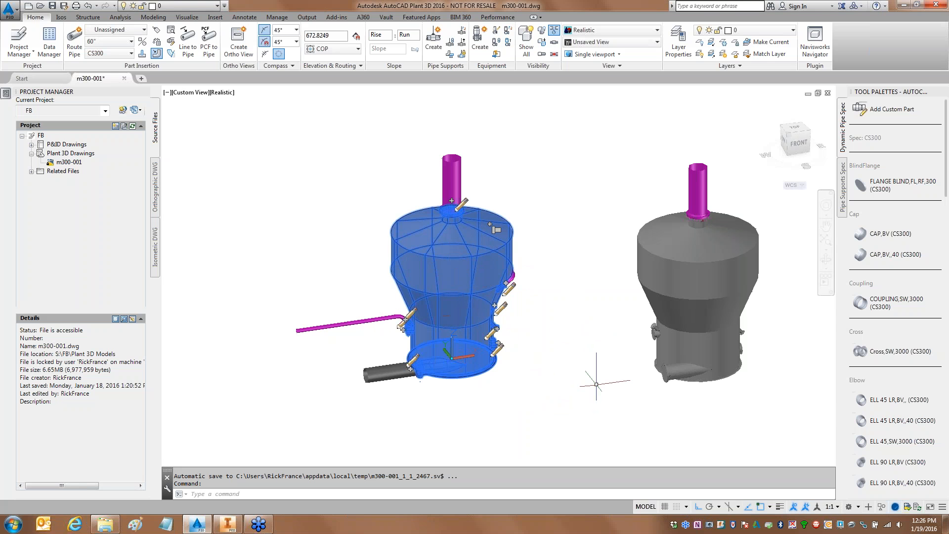
scroll(597, 384, "up", 2)
key("Escape")
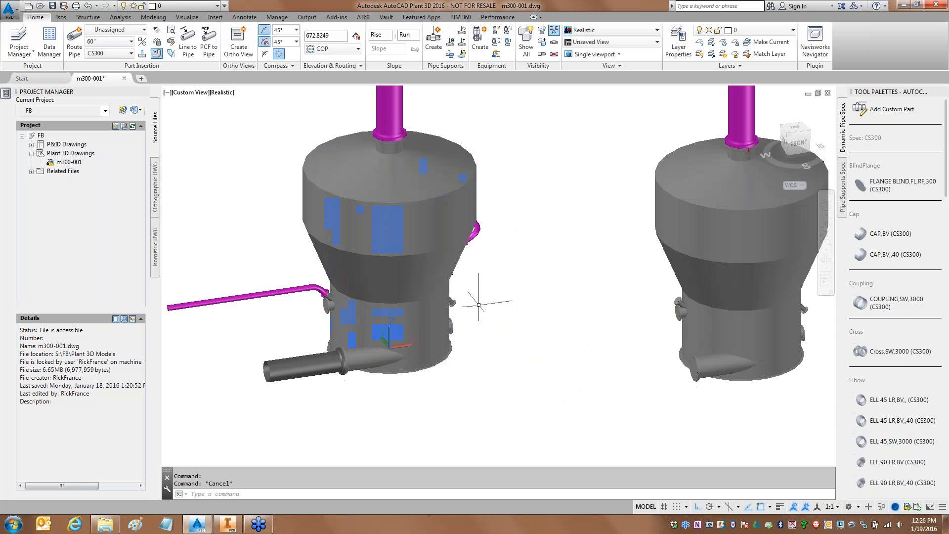
Step: Inspect the lower side nozzles and duct connection of the furnace with connectors up close, and review its connection points again
middle_click_drag(524, 303, 625, 339)
scroll(448, 354, "up", 3)
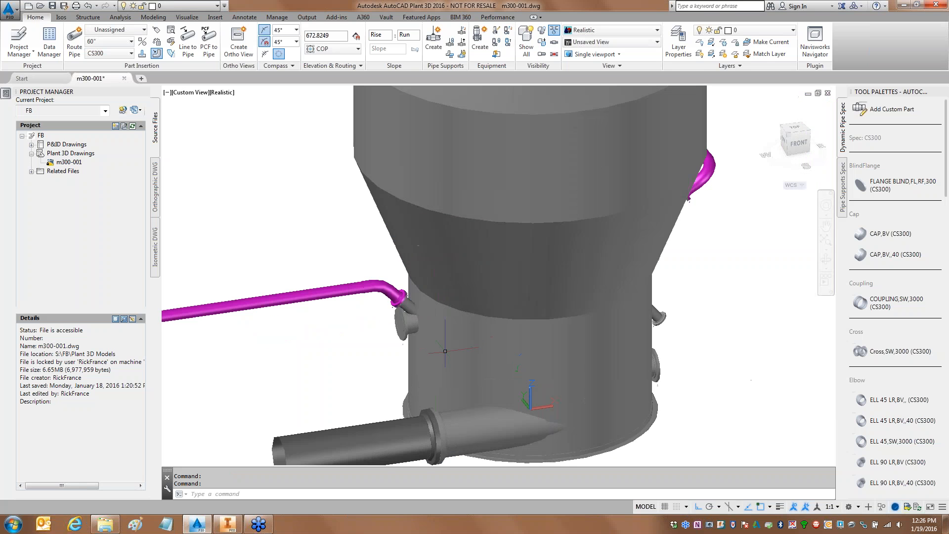
left_click(424, 317)
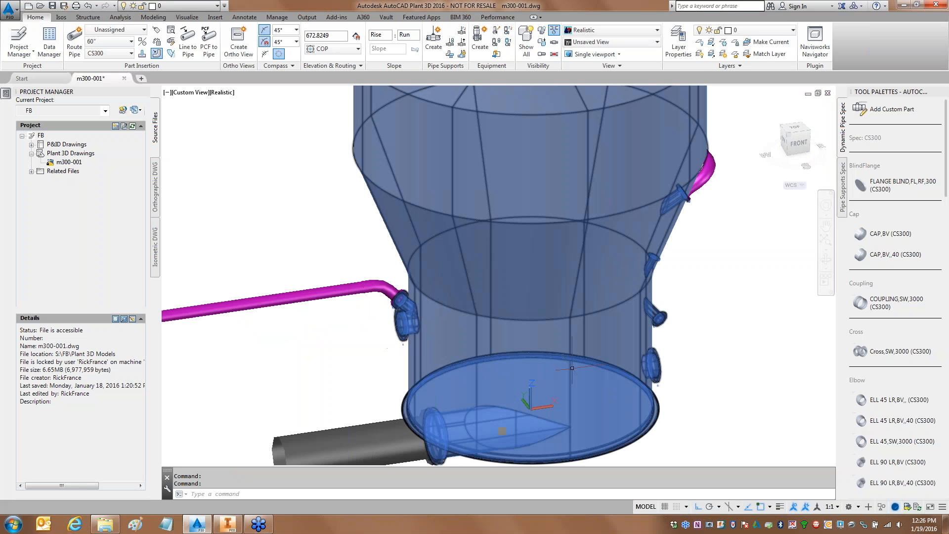
scroll(646, 352, "down", 4)
middle_click_drag(659, 341, 470, 334)
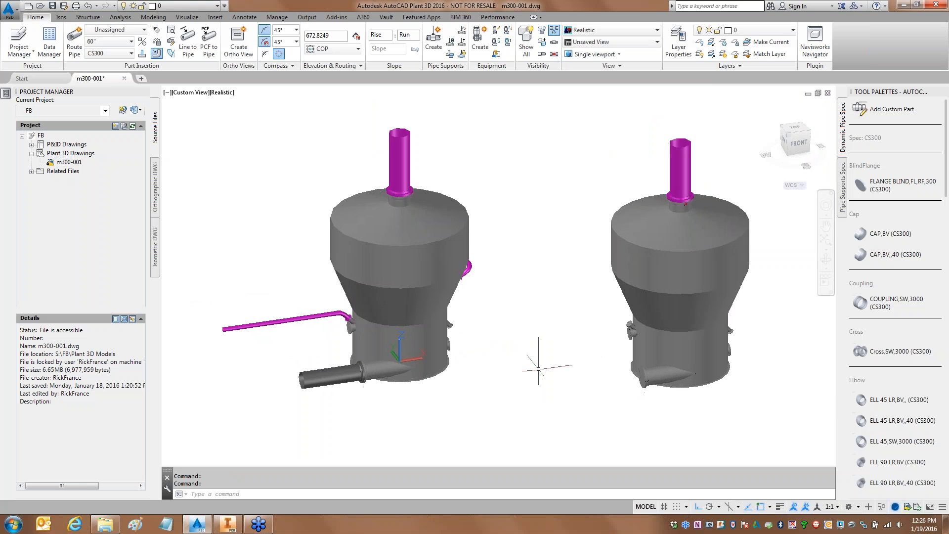
left_click(444, 287)
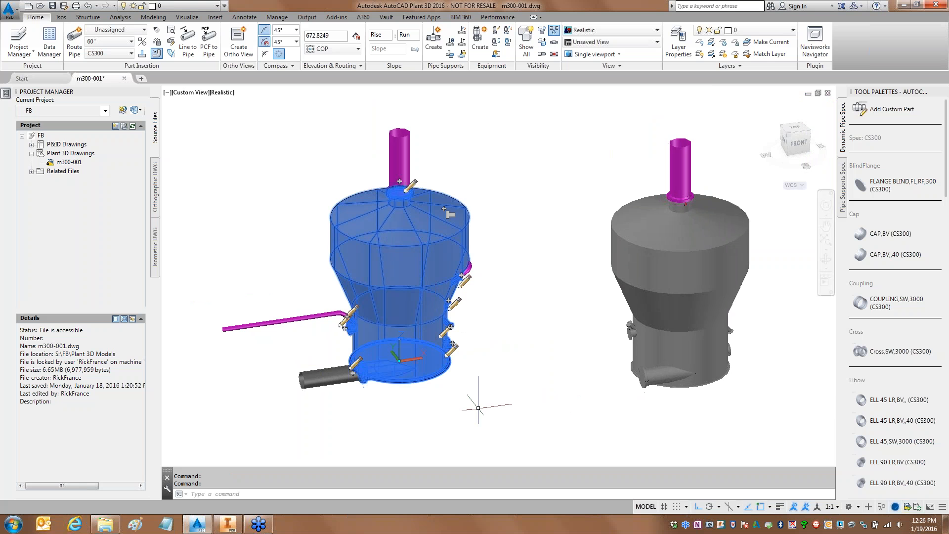
key("Escape")
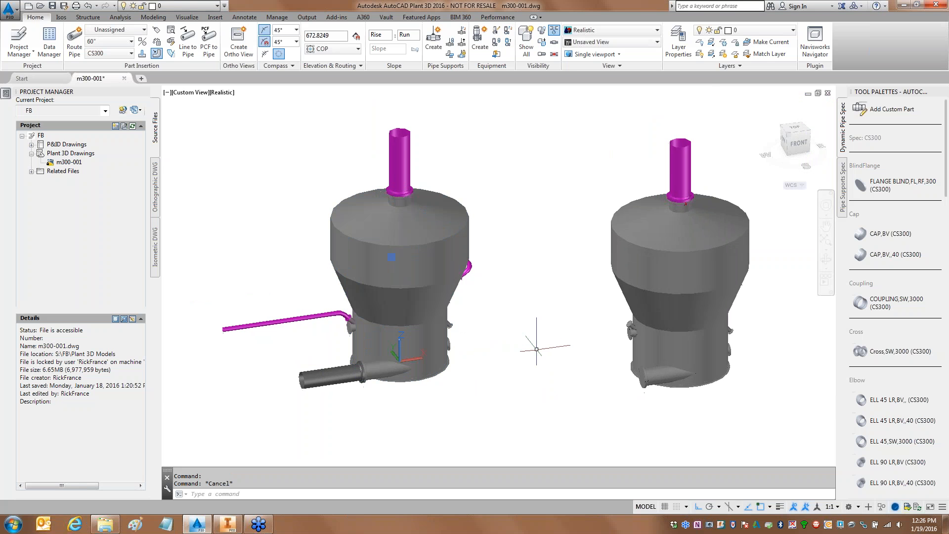
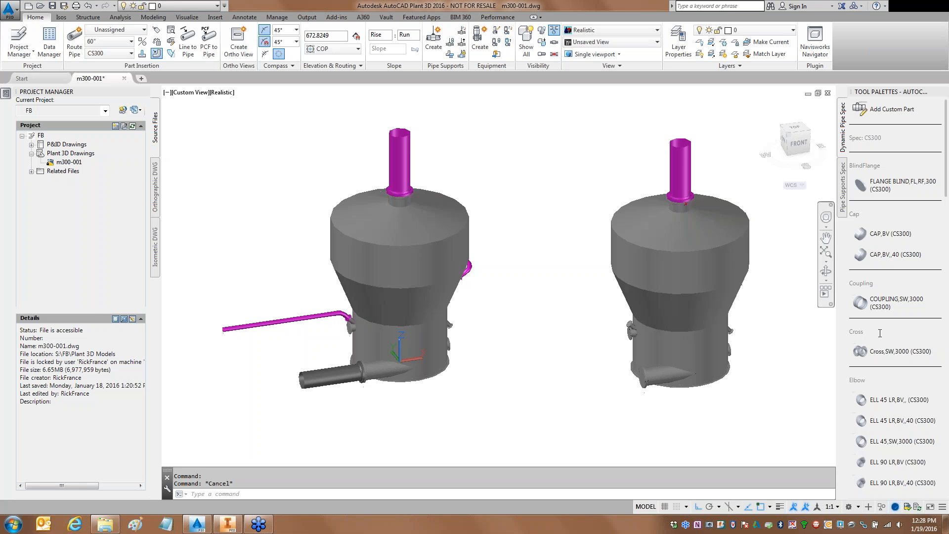
Step: Switch to Inventor and review the pipe connectors on the Fluid Bed assembly in the BIM Exchange environment
left_click(228, 527)
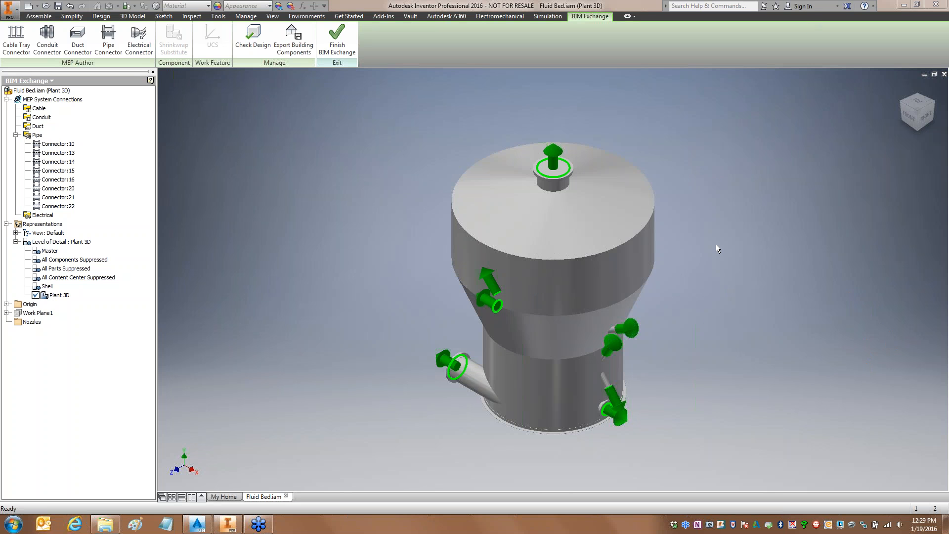
left_click(535, 297)
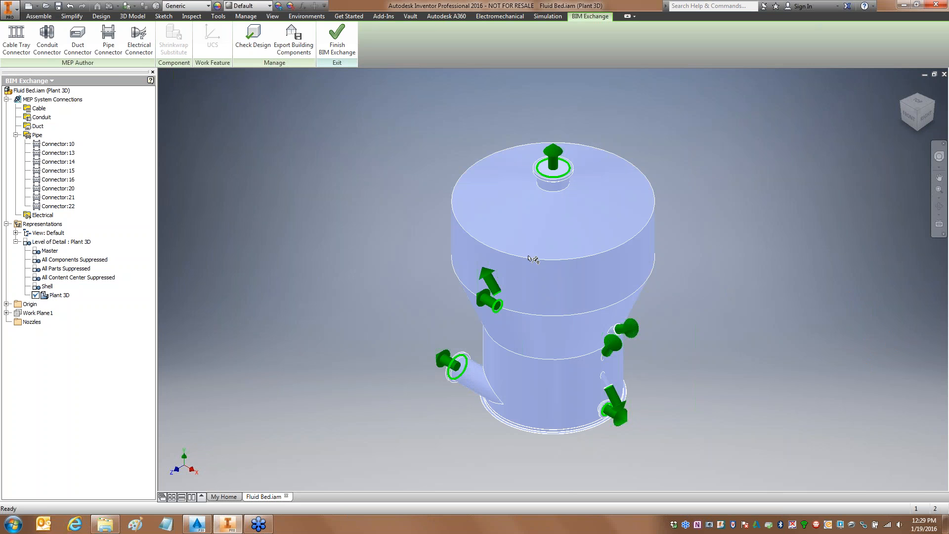
left_click(402, 253)
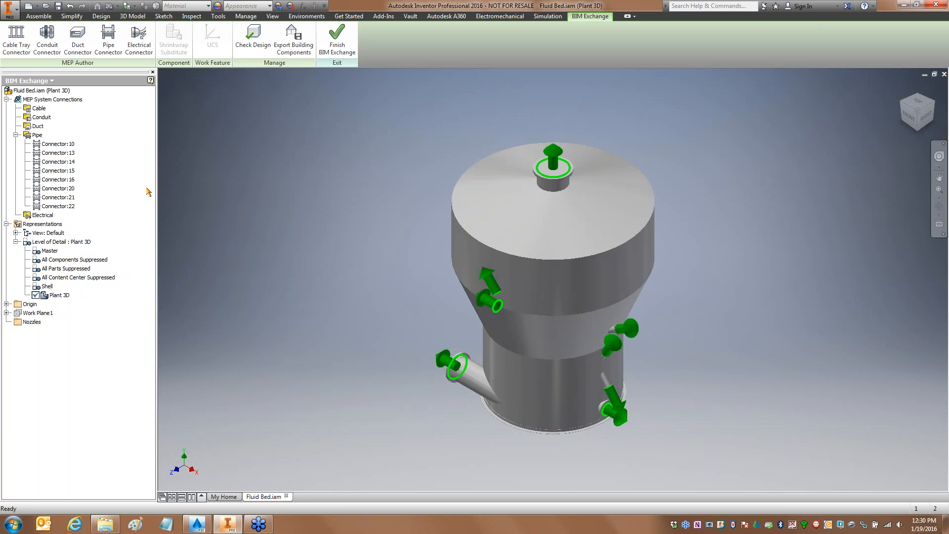
Step: Leave the BIM Exchange environment and examine the assembly's view representation and its YZ, XZ and XY origin planes
left_click(333, 44)
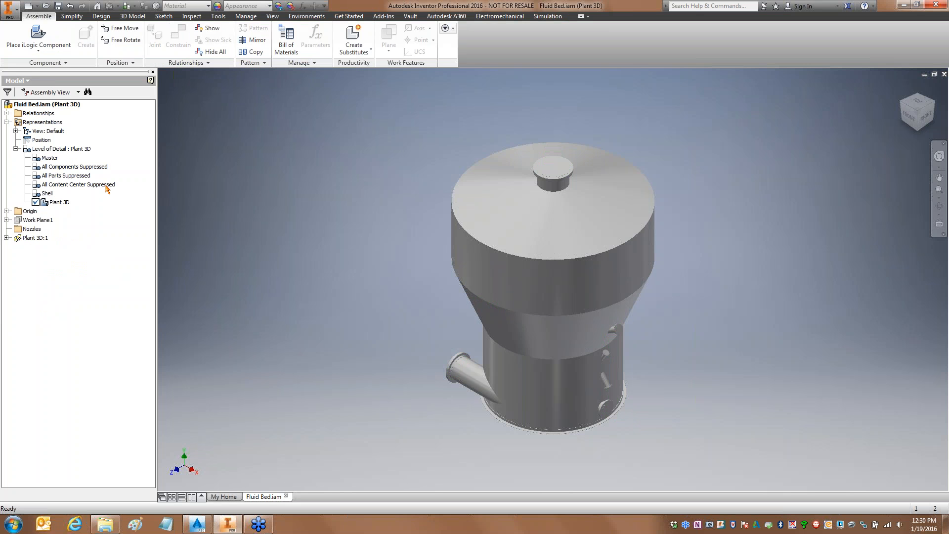
left_click(16, 131)
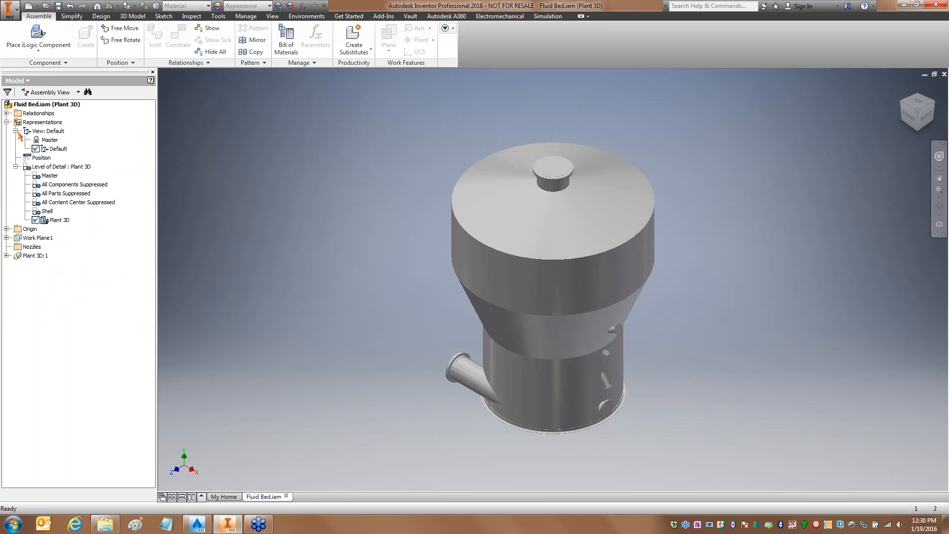
left_click(17, 131)
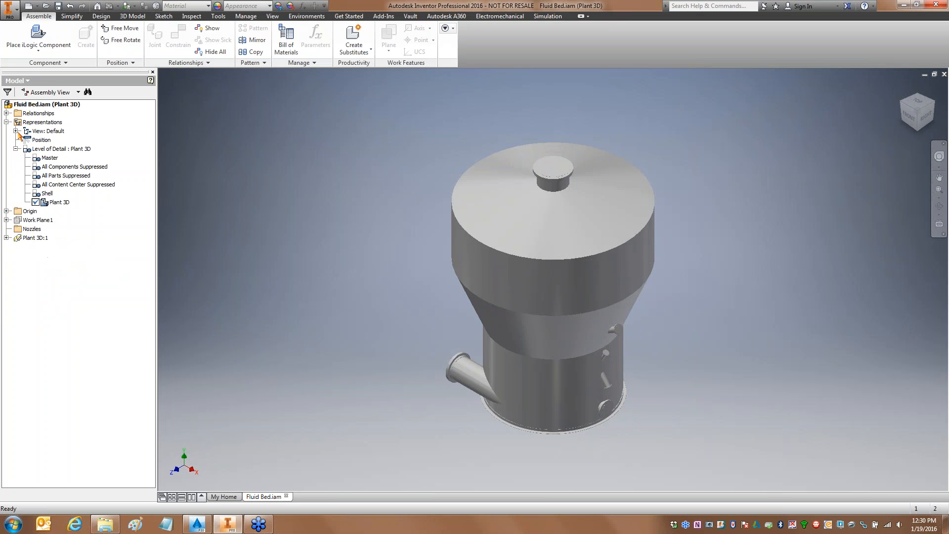
left_click(6, 211)
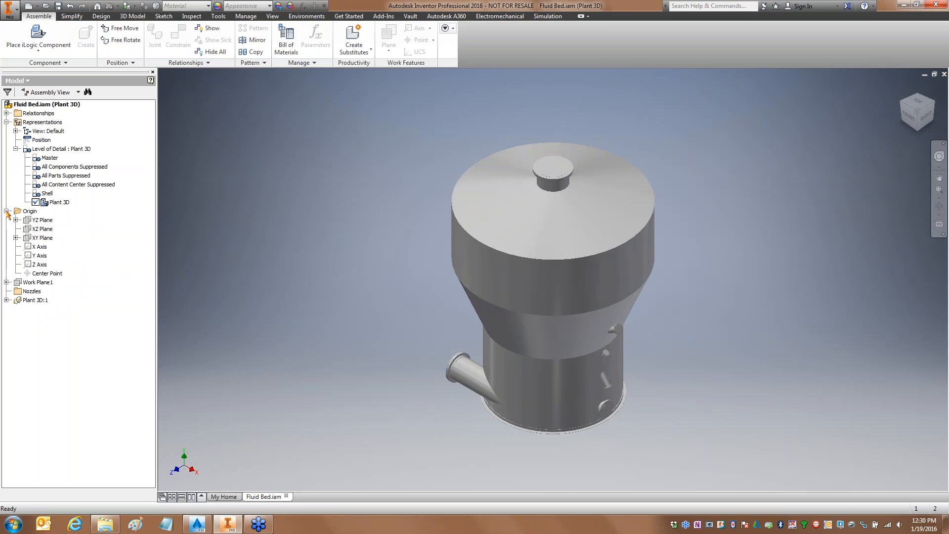
left_click(33, 222)
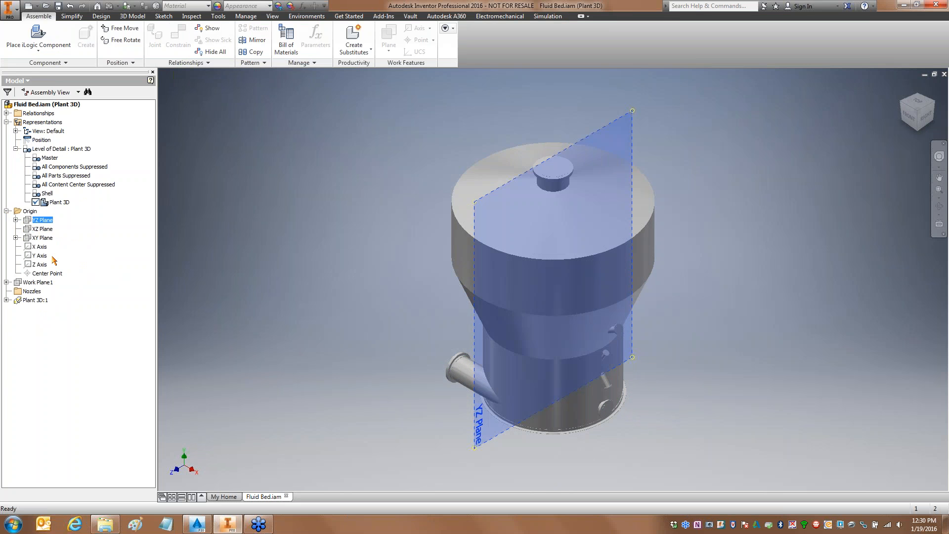
left_click(41, 229)
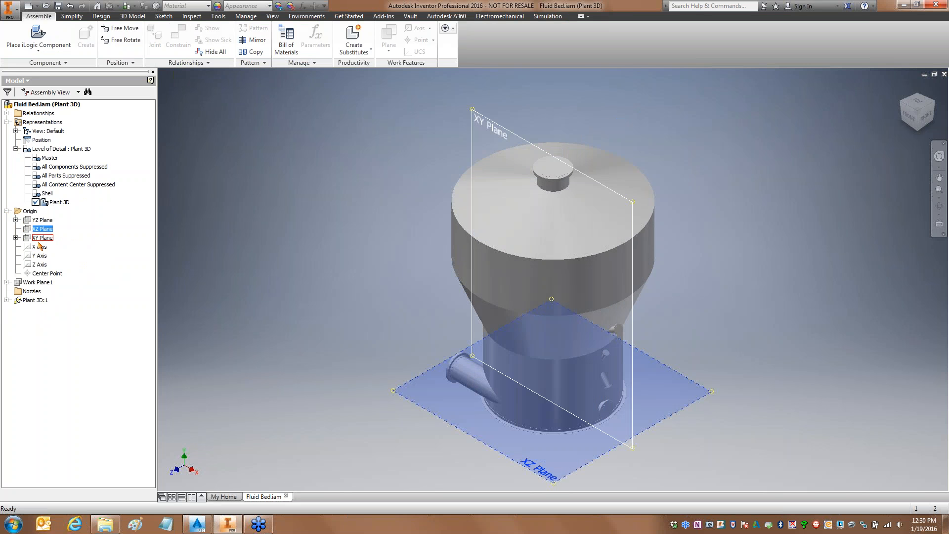
left_click(42, 238)
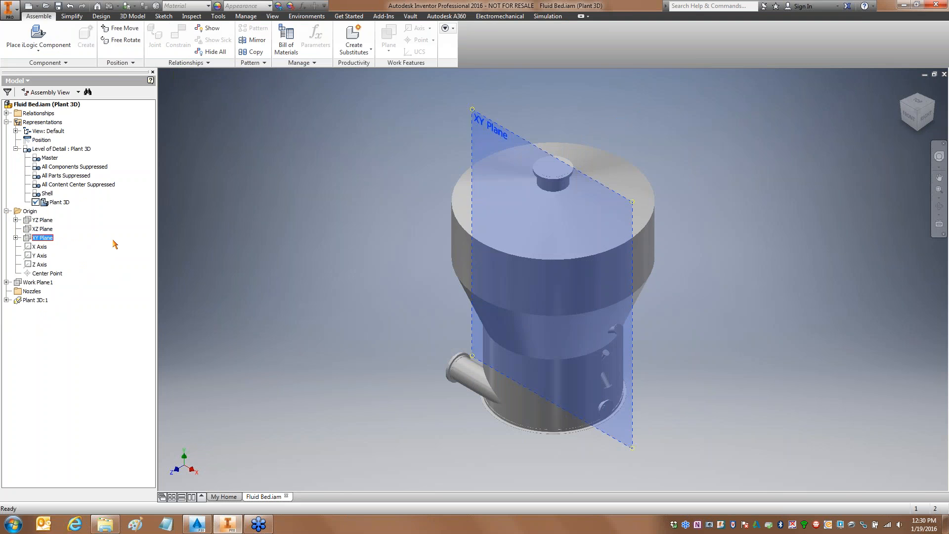
left_click(114, 243)
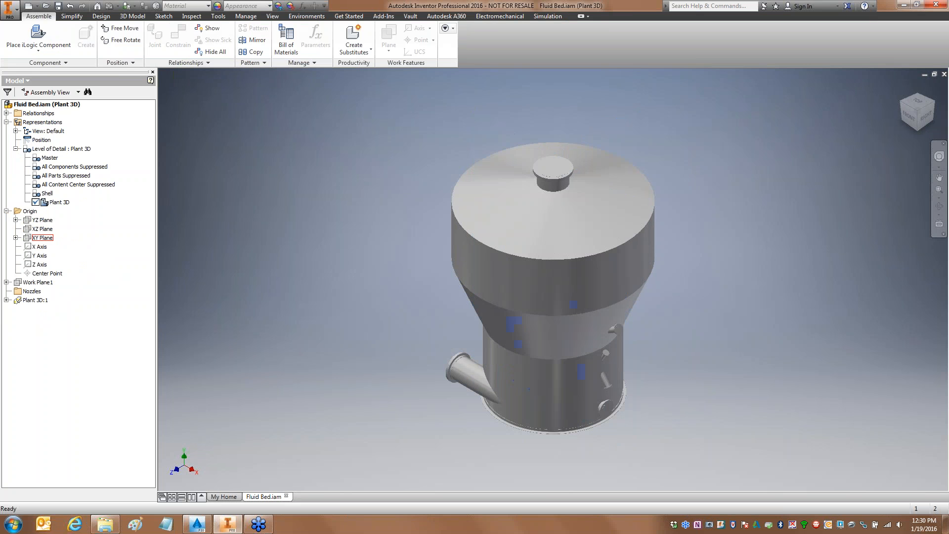
Step: Activate the Master level of detail, accepting the loss of unsaved changes, and open the Outside Shell part
double_click(50, 158)
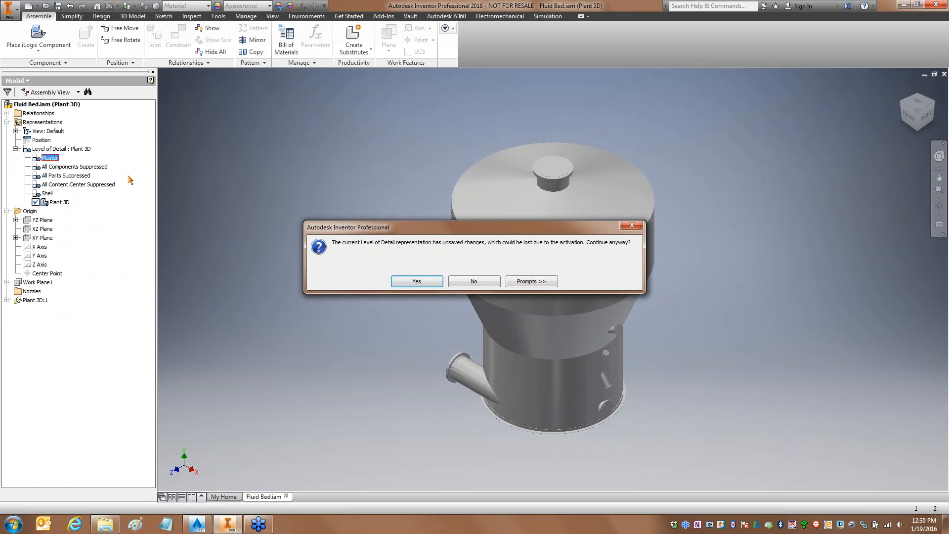
left_click(425, 282)
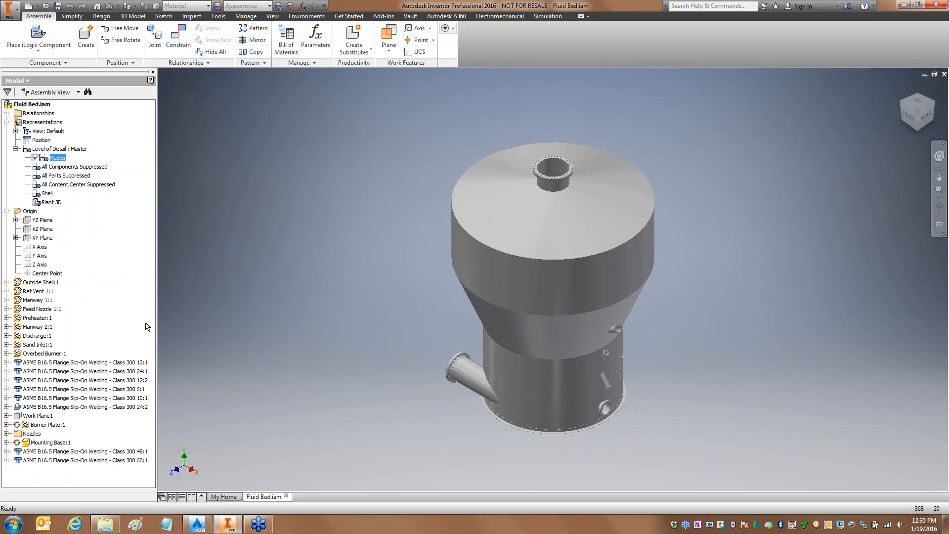
left_click(44, 284)
right_click(45, 287)
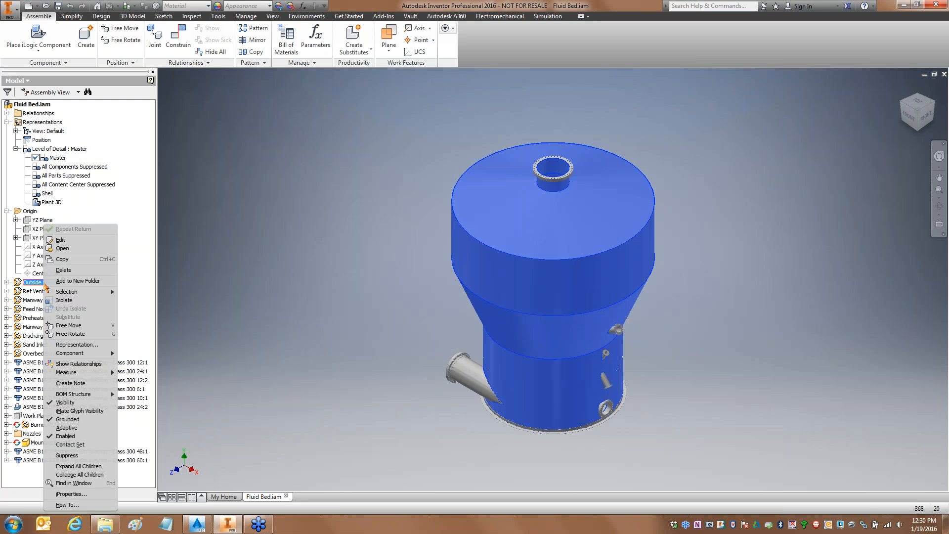
left_click(74, 249)
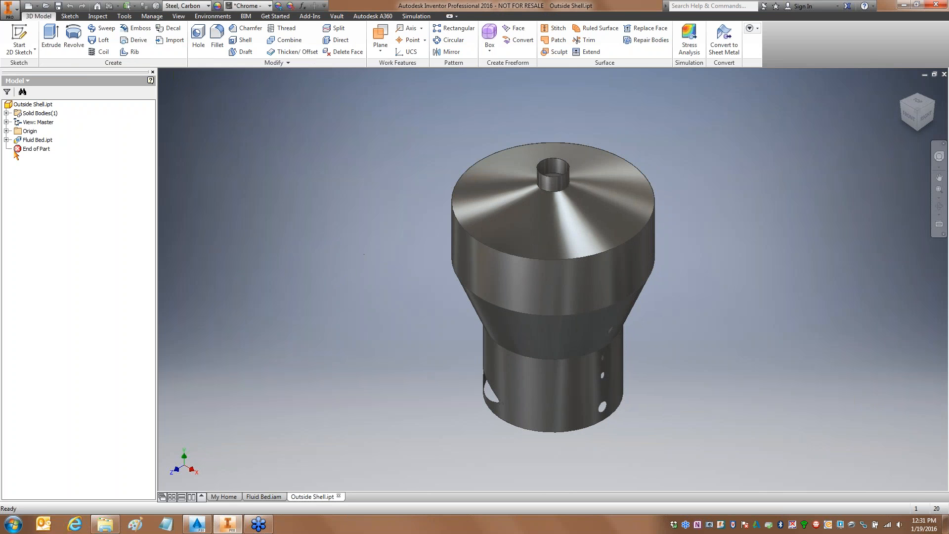
Step: Open the shell's base component Fluid Bed.ipt and inspect which planes Work Plane2 and Work Plane3 are built from
right_click(33, 141)
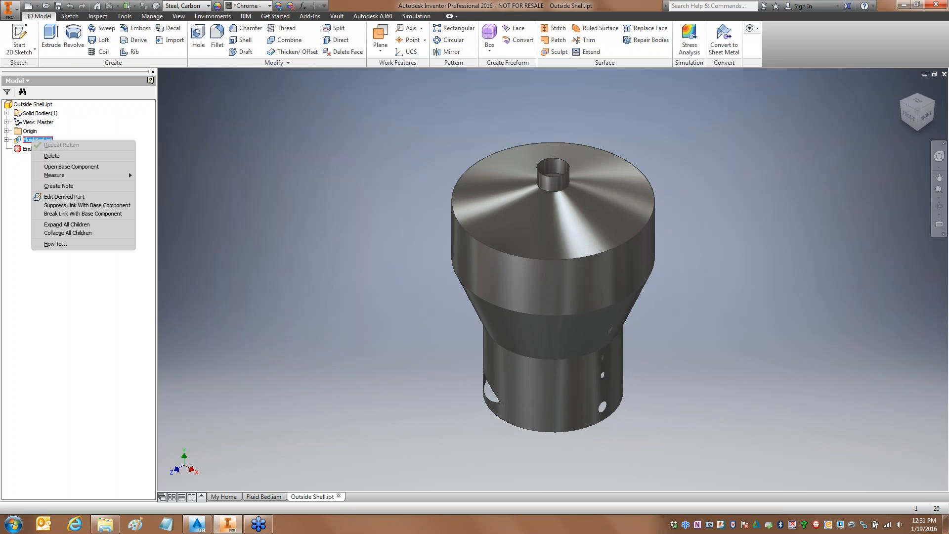
left_click(65, 167)
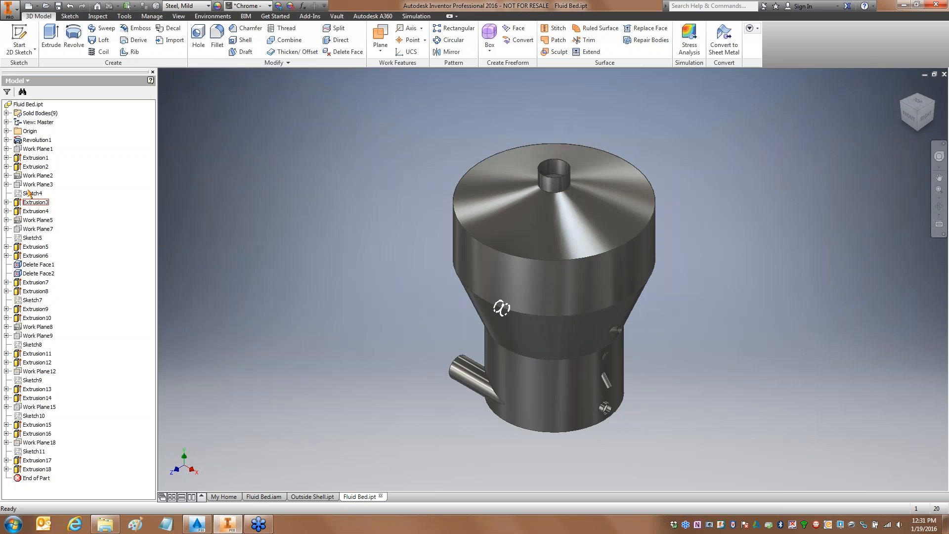
left_click(6, 175)
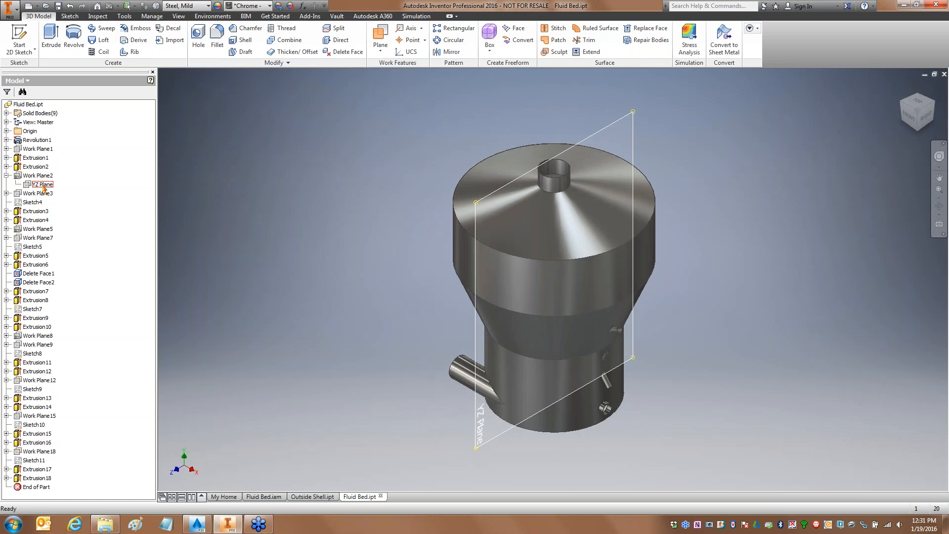
left_click(6, 194)
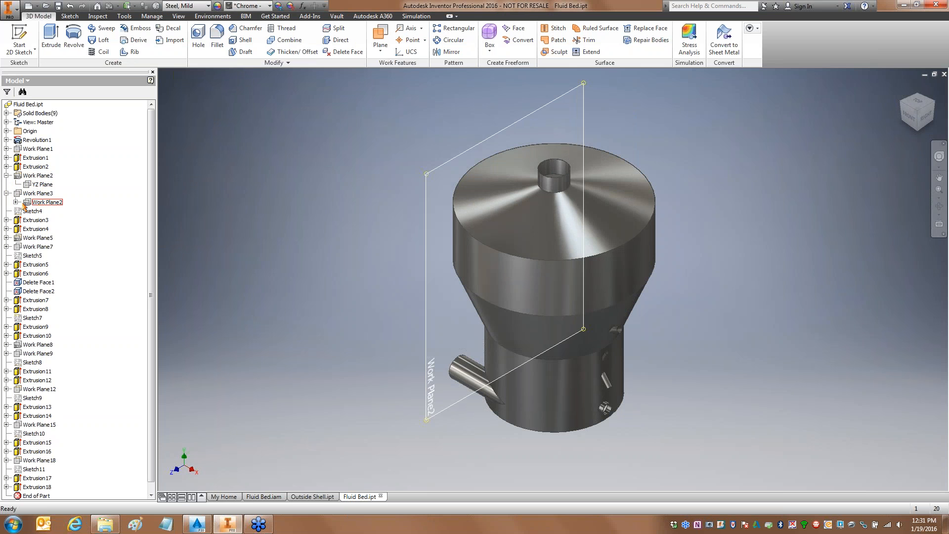
left_click(16, 203)
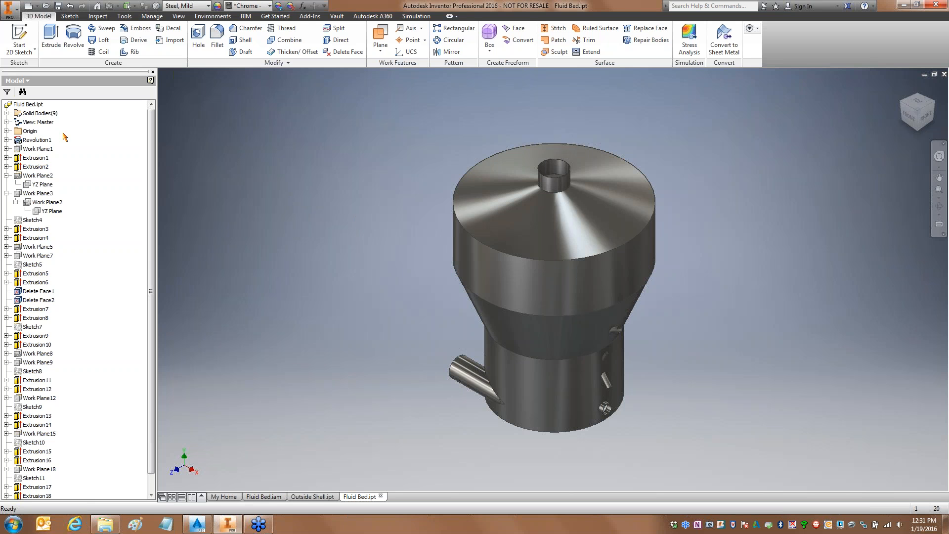
Step: Make the YZ origin plane of the Fluid Bed part visible
left_click(6, 131)
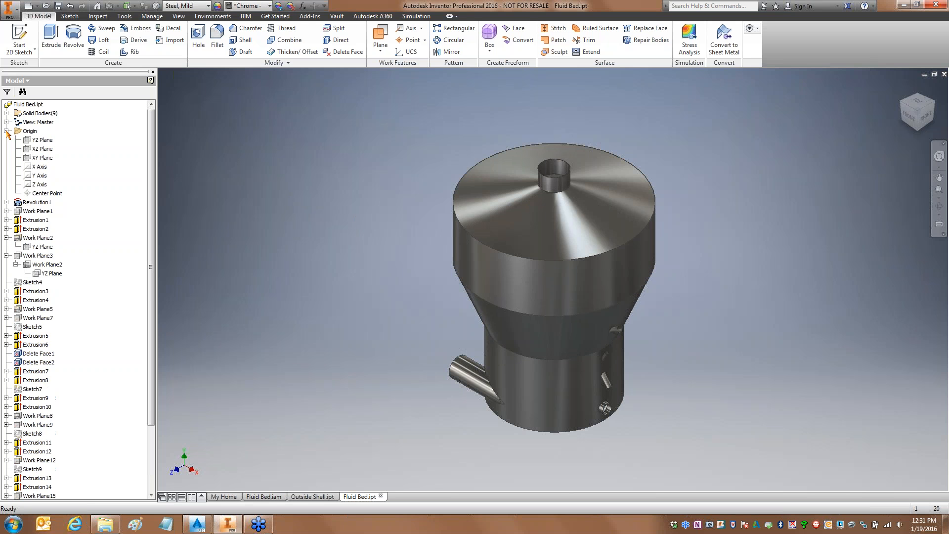
left_click(39, 140)
right_click(40, 142)
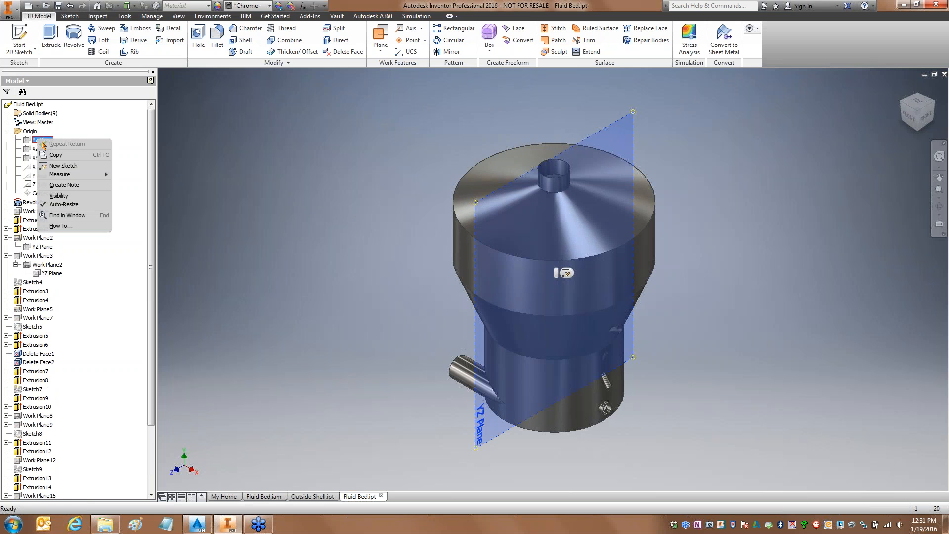
left_click(71, 200)
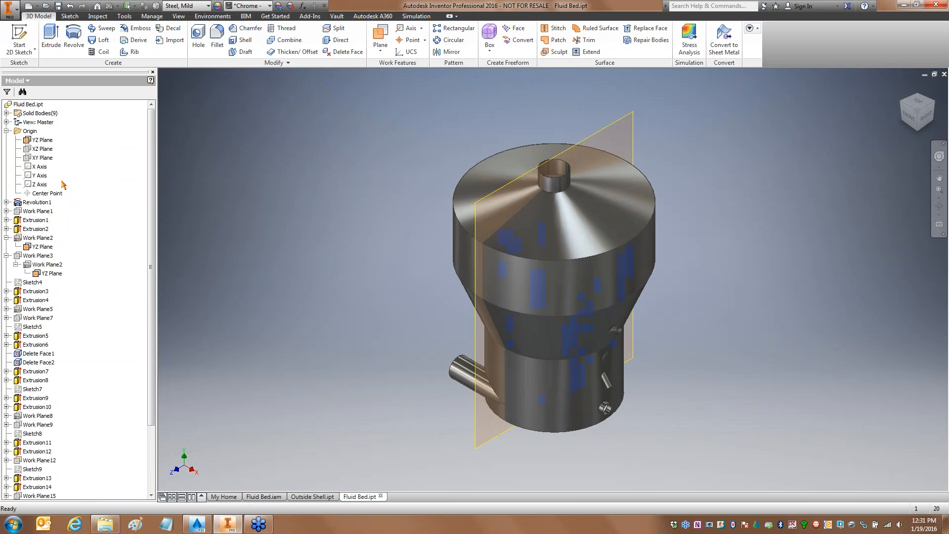
Step: Create a work plane parallel to the YZ plane and tangent to the upper cylinder's outer face
left_click(379, 37)
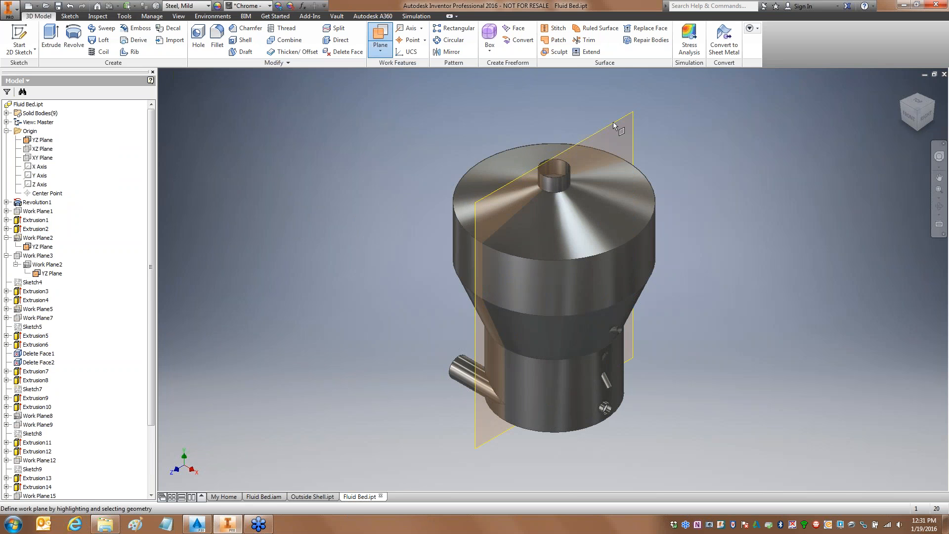
left_click(657, 231)
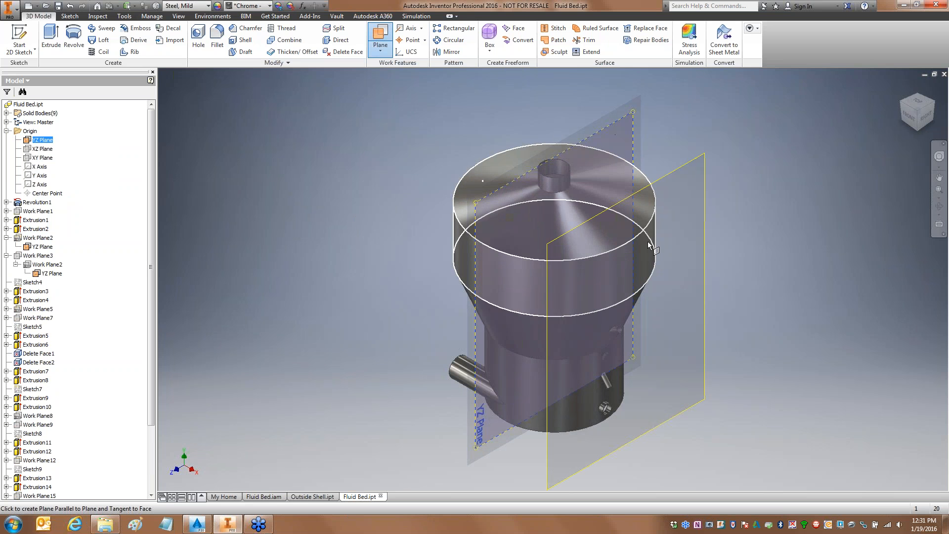
left_click(649, 245)
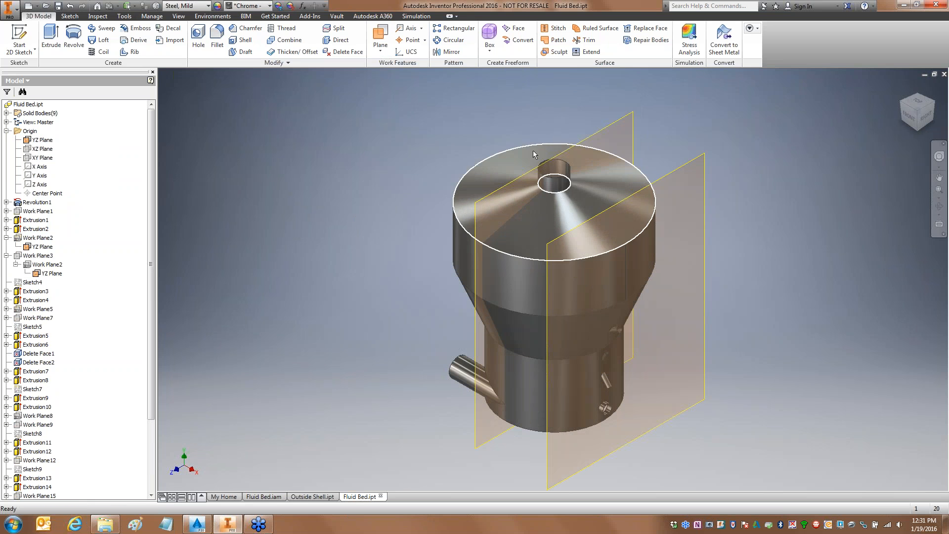
Step: Create a work plane offset 225 upward from the XZ origin plane
left_click(381, 36)
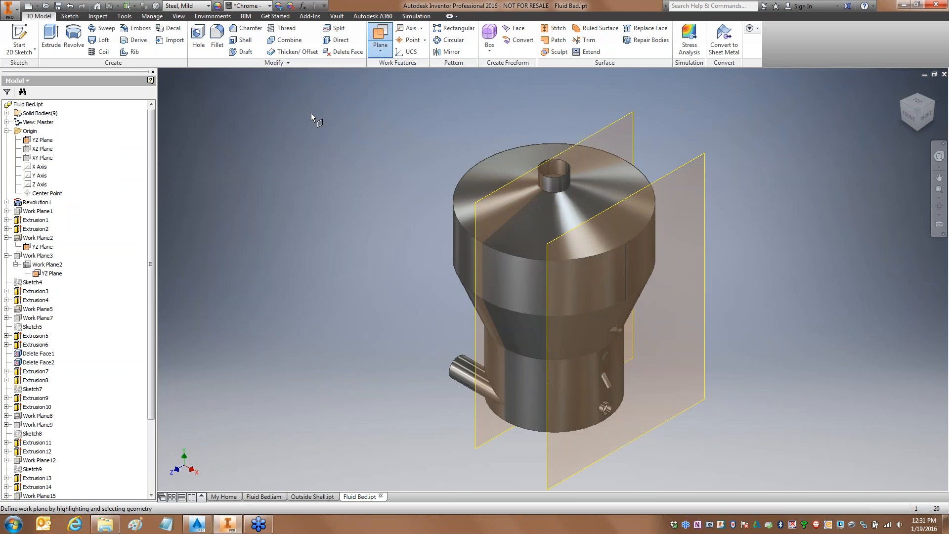
left_click(37, 150)
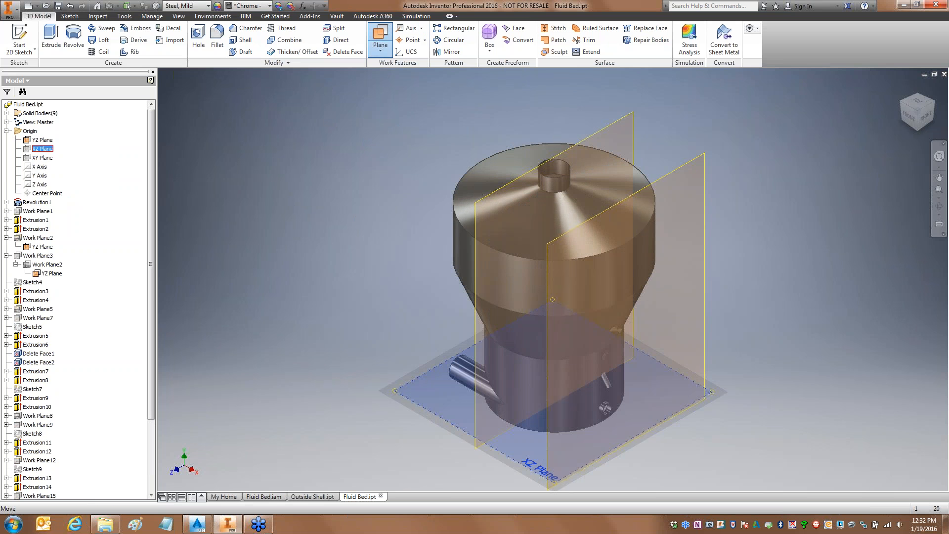
left_click_drag(414, 376, 410, 284)
type("225")
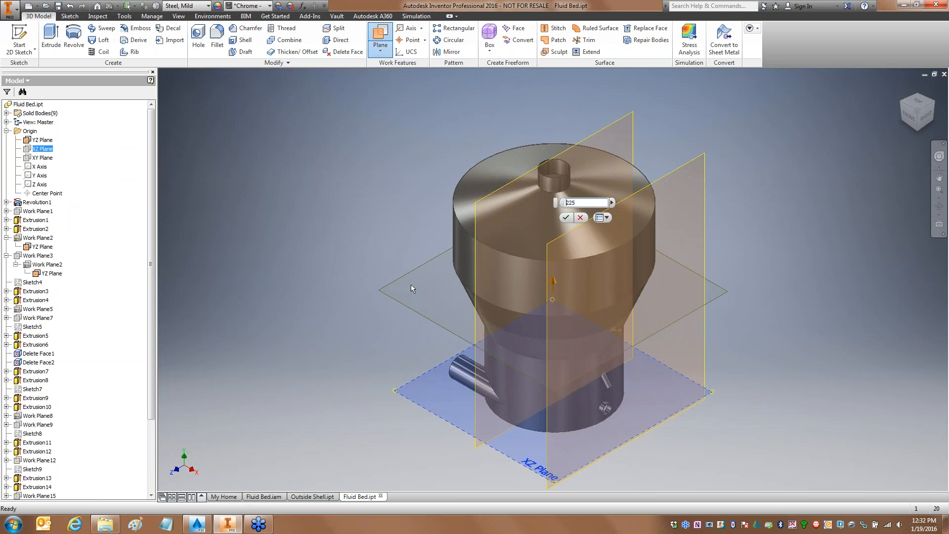
key("Home")
type("-")
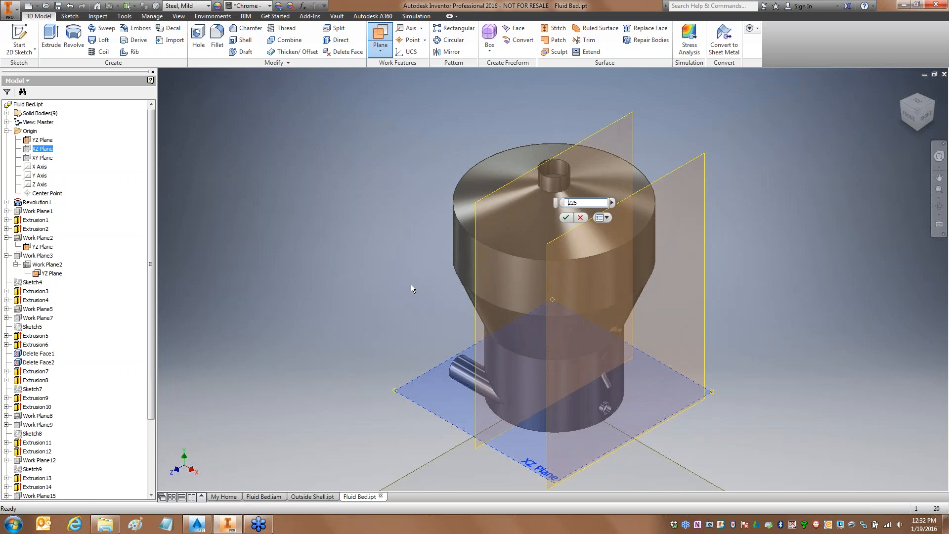
key("BackSpace")
key("Return")
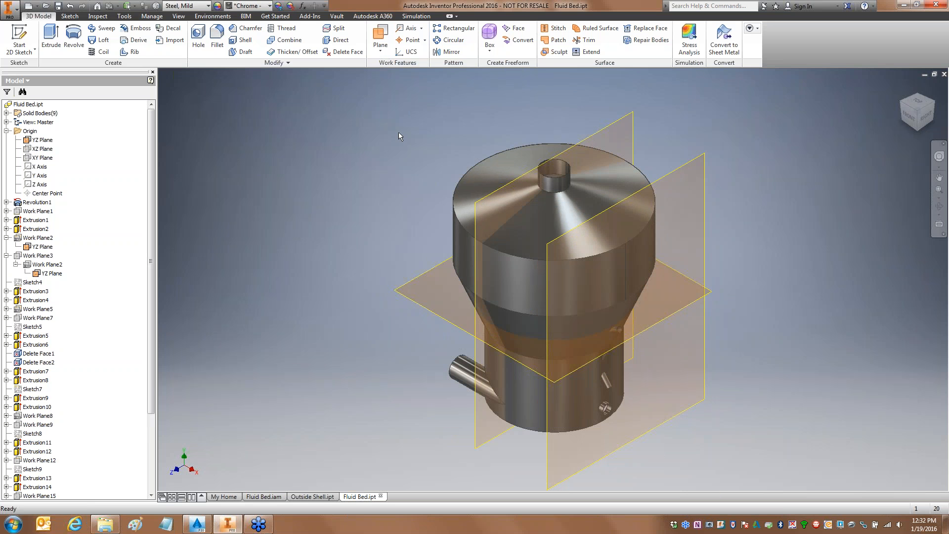
Step: Create an angled work plane through the Z axis at -30 degrees to the horizontal offset plane
left_click(380, 34)
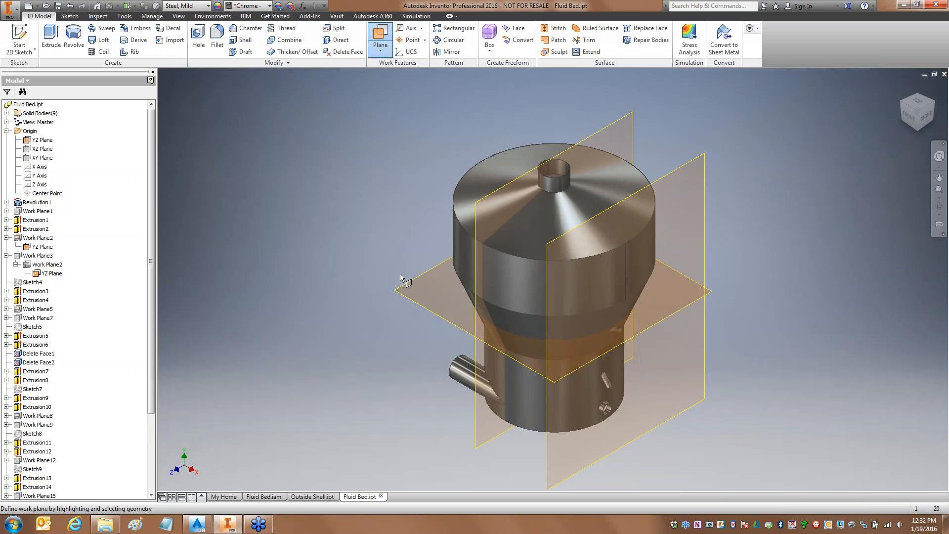
left_click(408, 285)
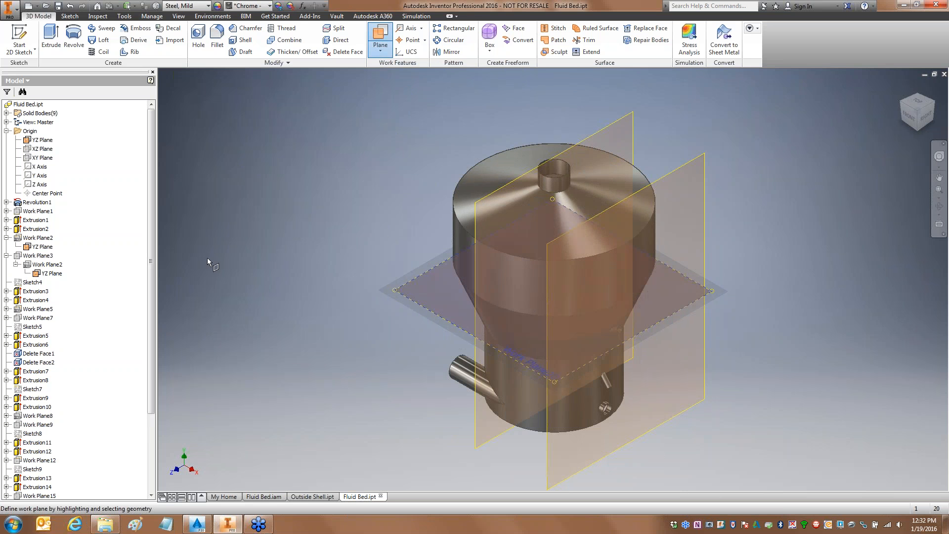
left_click(36, 185)
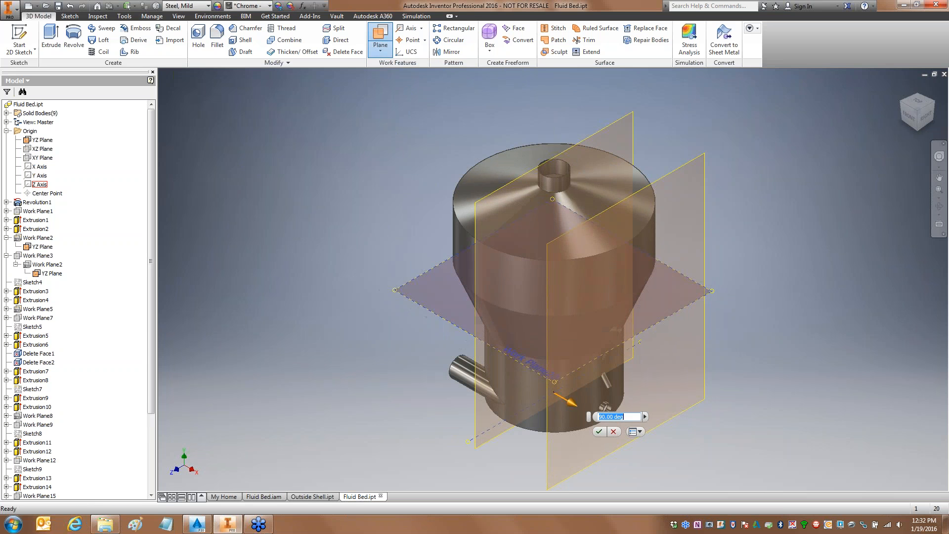
type("30")
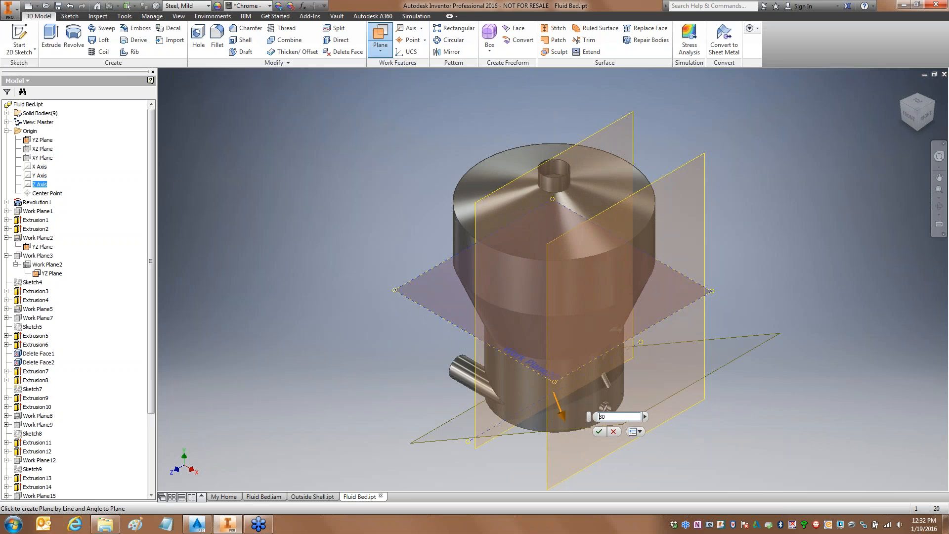
type("-")
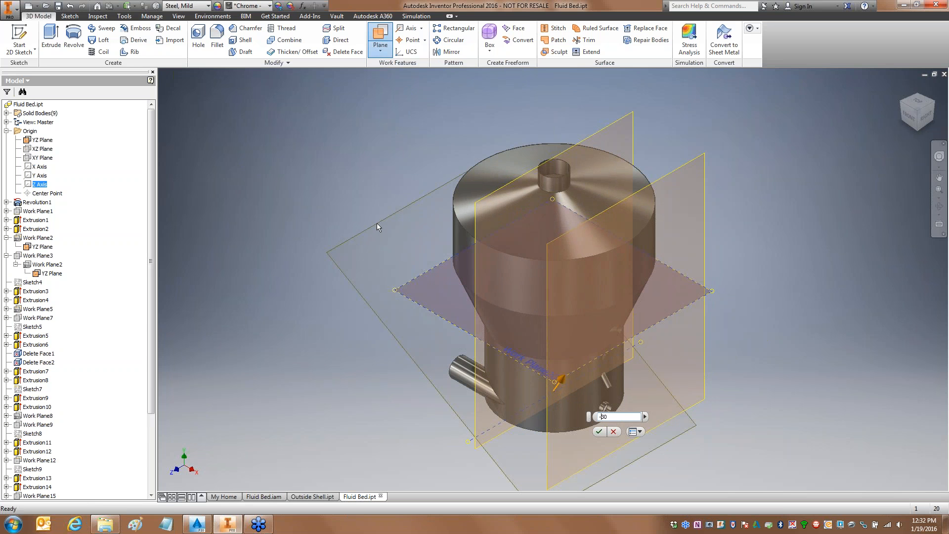
key("Return")
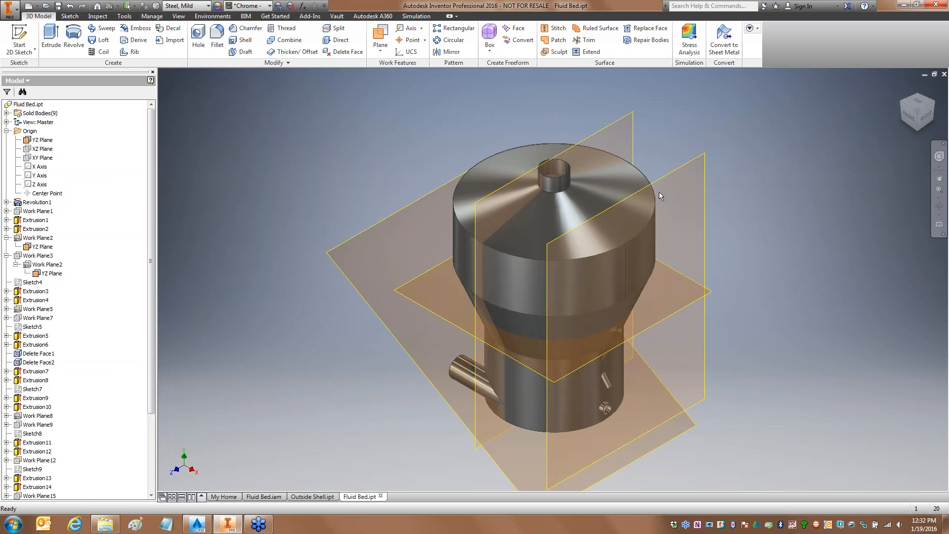
left_click(384, 35)
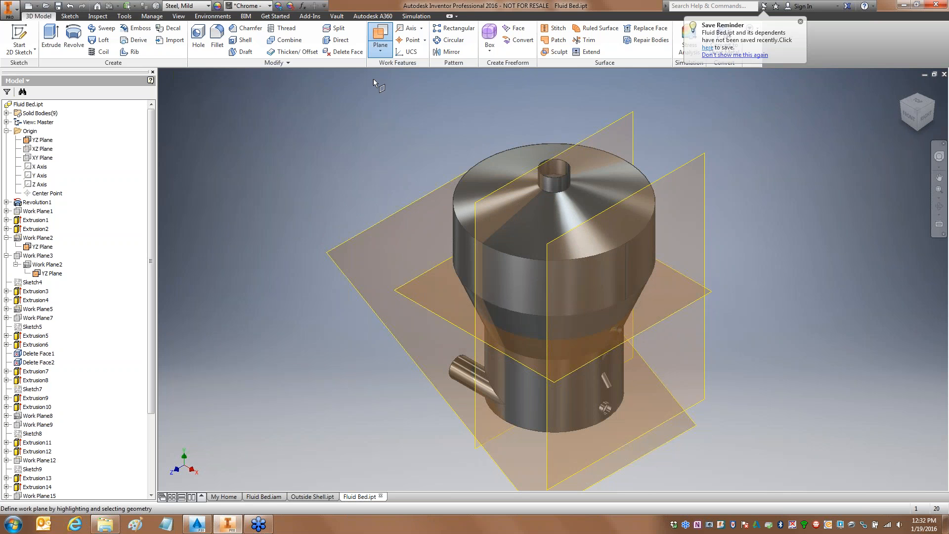
left_click(382, 52)
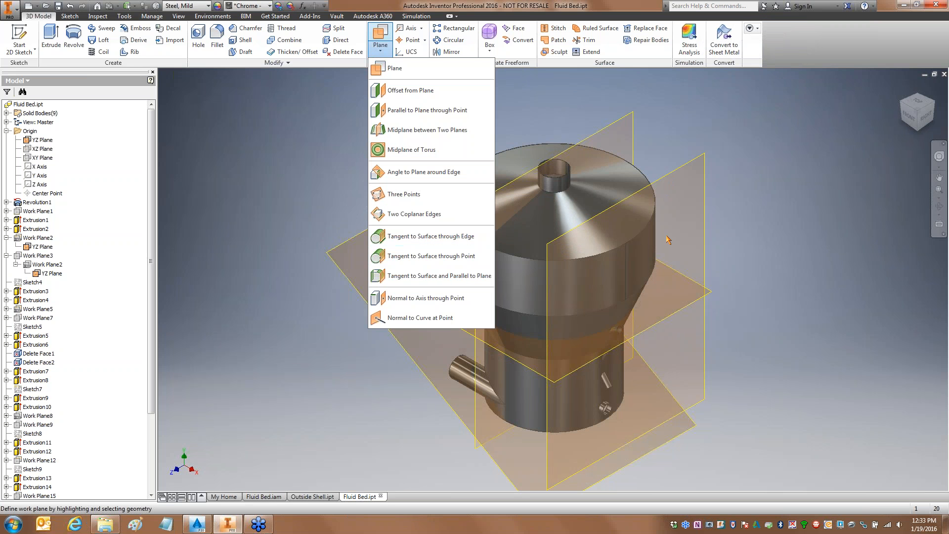
left_click(622, 278)
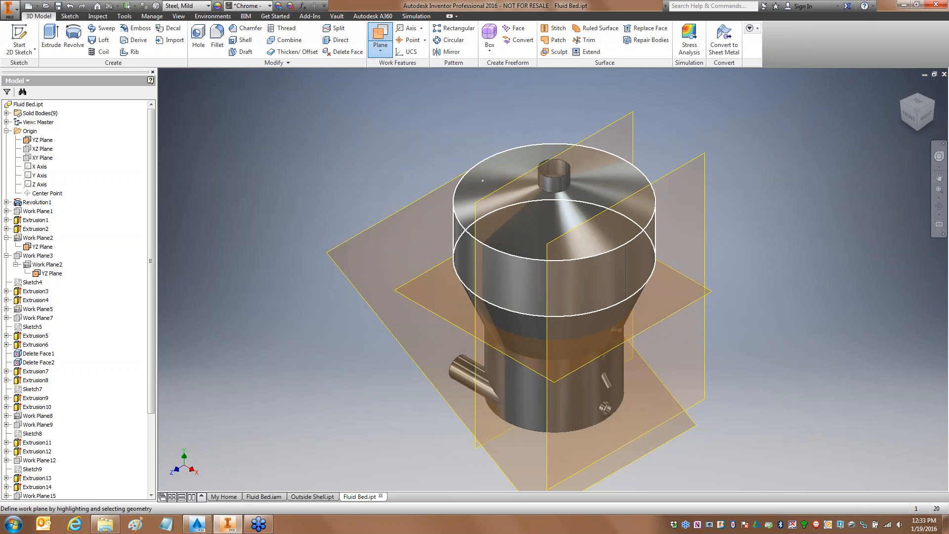
left_click(677, 169)
left_click(677, 169)
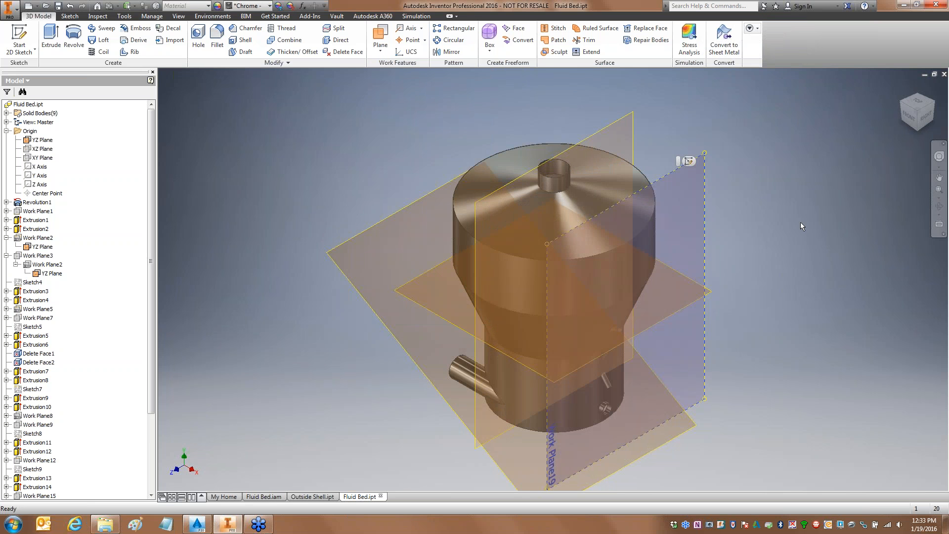
key("Return")
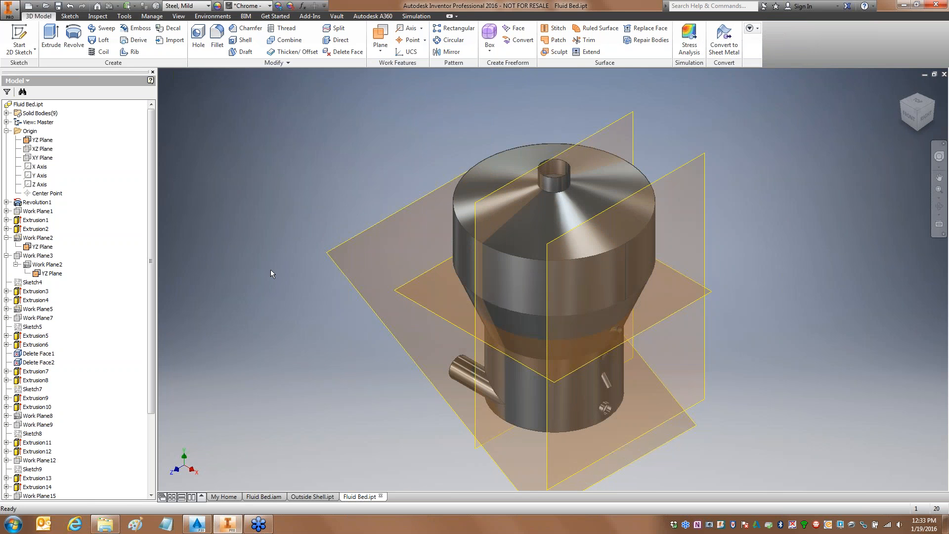
Step: Create a work axis where the tangent work plane intersects the horizontal offset work plane
left_click(380, 34)
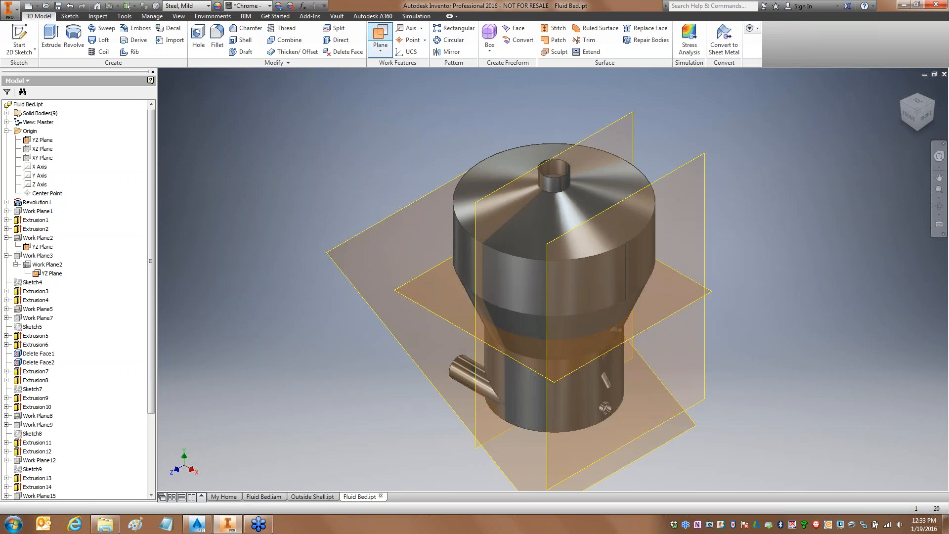
left_click(704, 236)
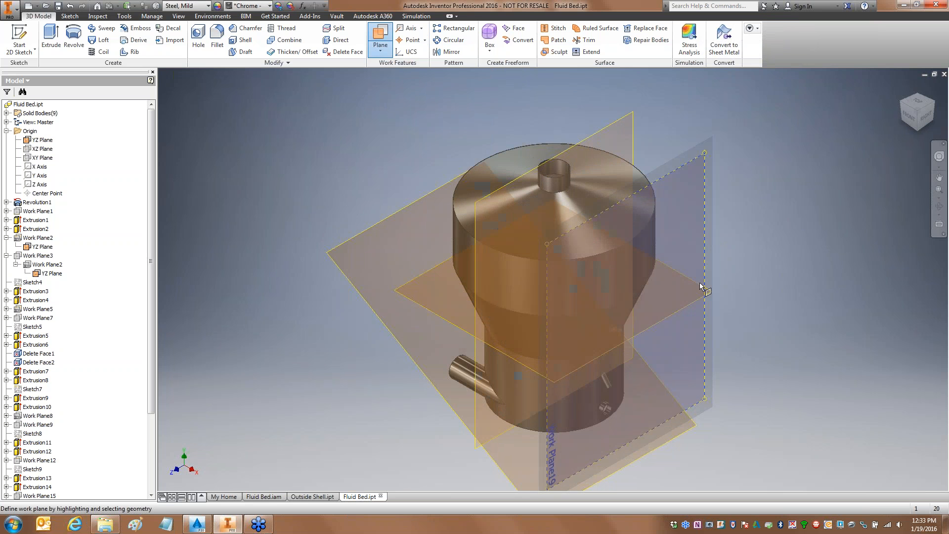
key("Escape")
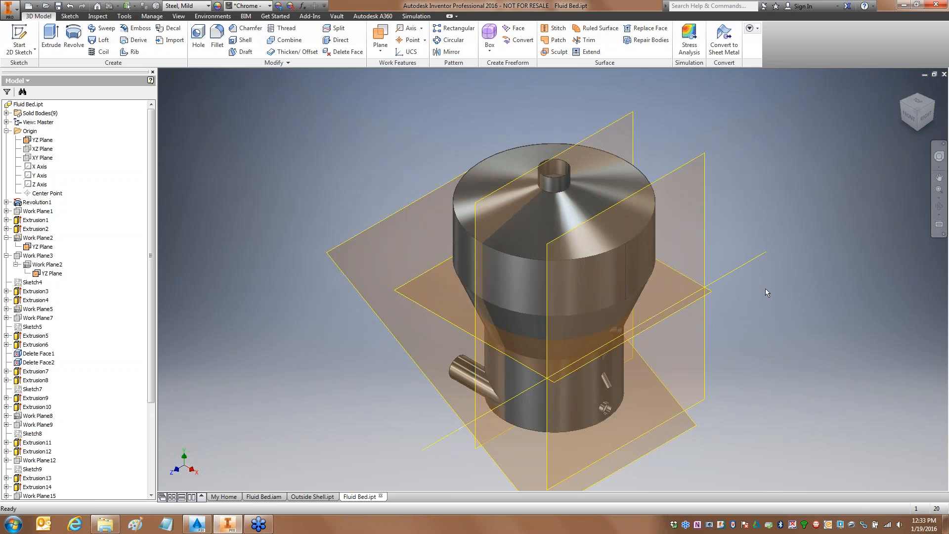
Step: Create an angled work plane from the tangent work plane, rotated about the axis at its intersection with the horizontal plane
key("]")
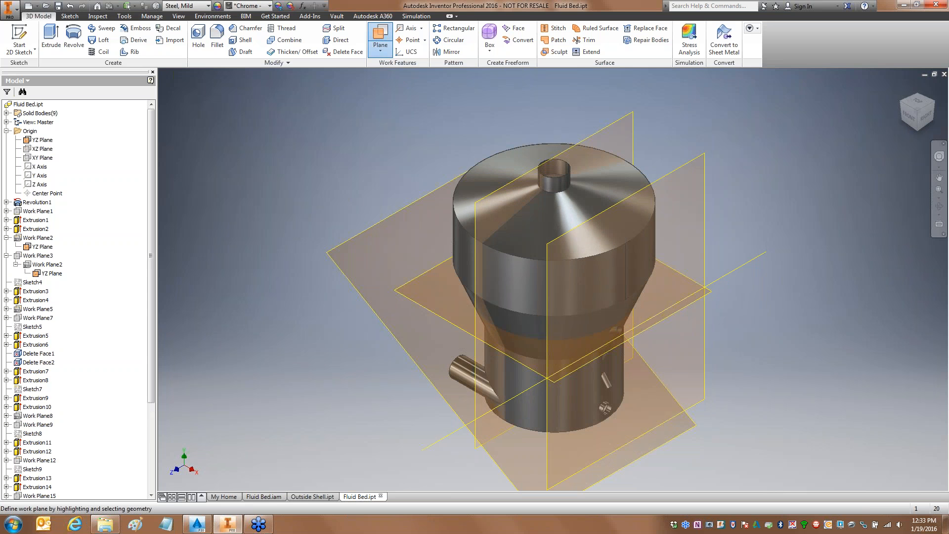
left_click(704, 227)
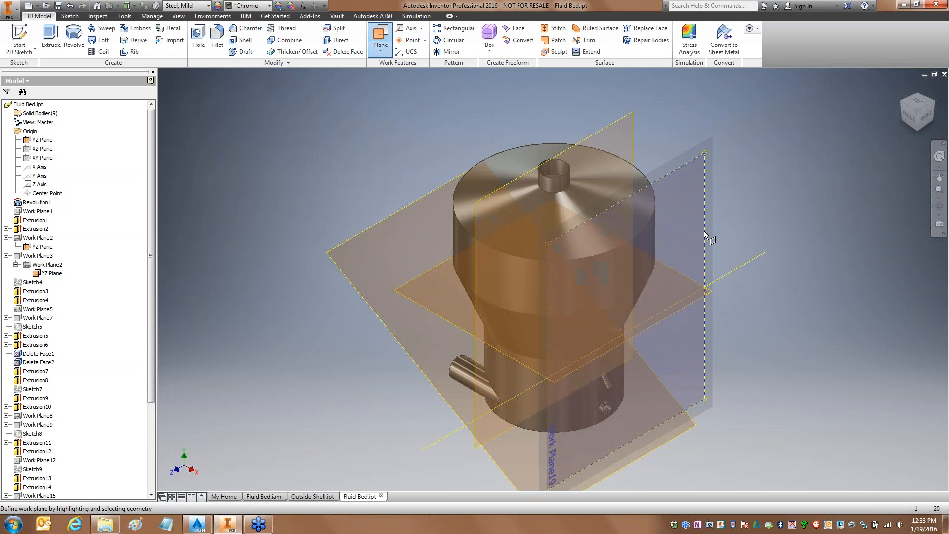
left_click(722, 278)
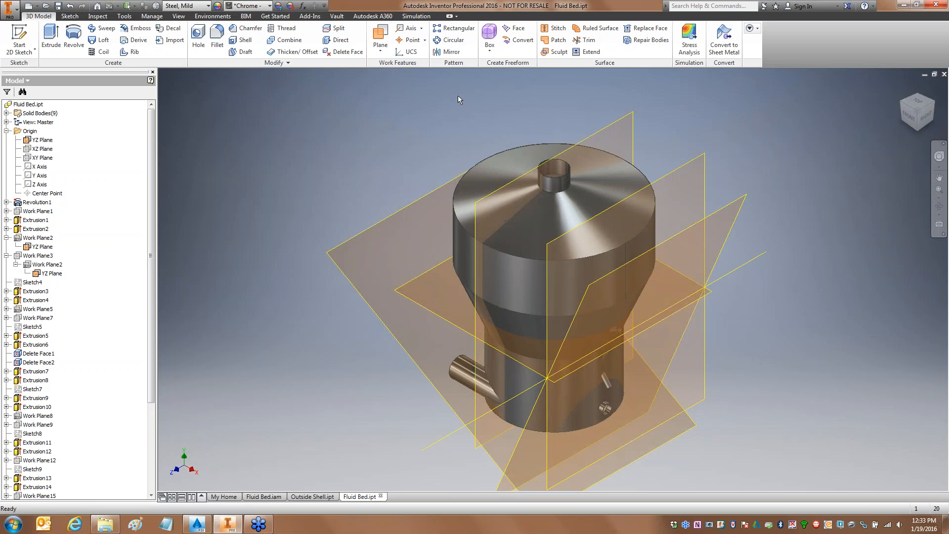
Step: Create a work plane offset 30 outward from the angled plane beside the vessel
left_click(380, 35)
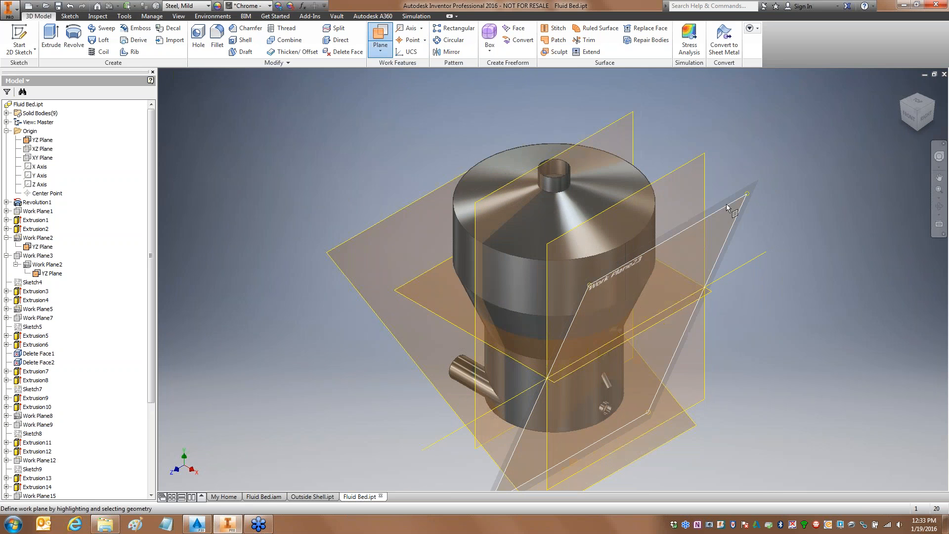
left_click_drag(727, 204, 763, 261)
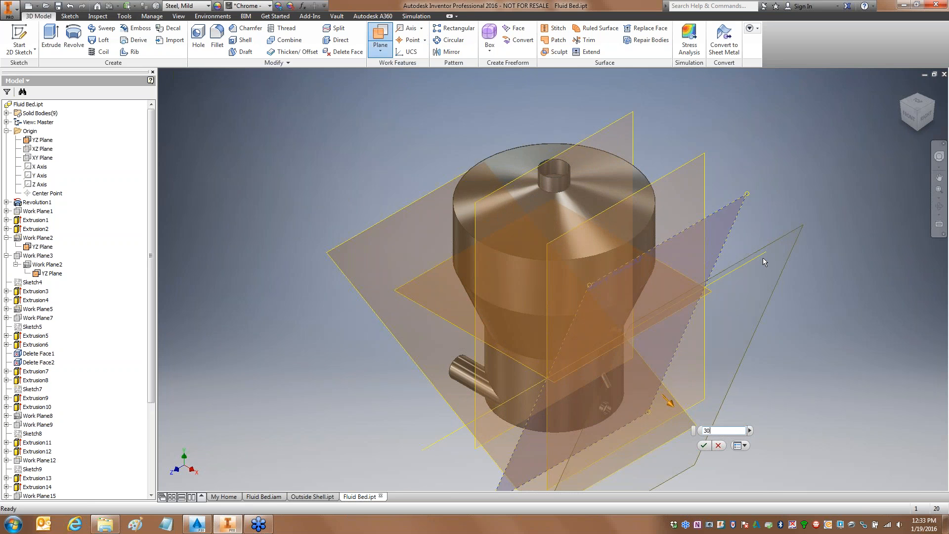
key("Return")
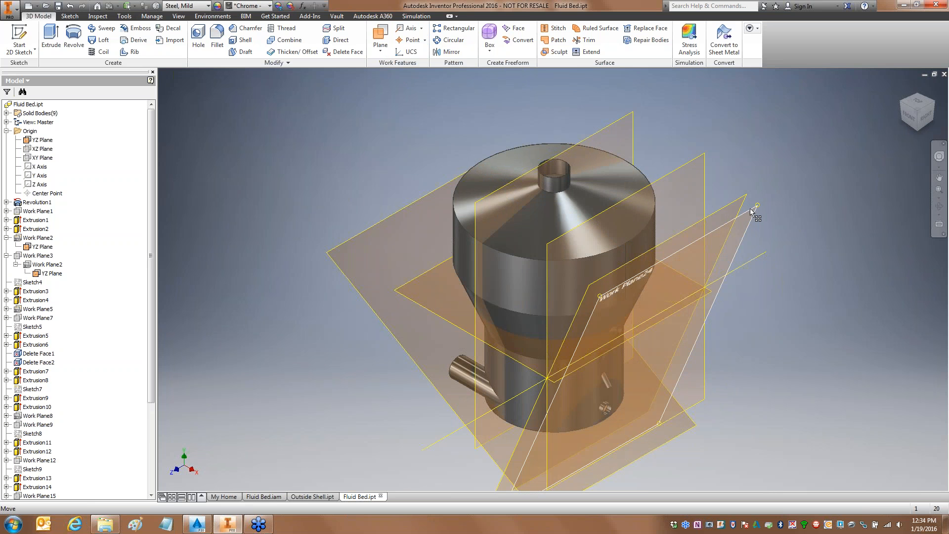
Step: Hide the YZ origin plane, the tangent plane and both angled construction planes, leaving the horizontal and outermost offset planes visible
left_click(735, 204)
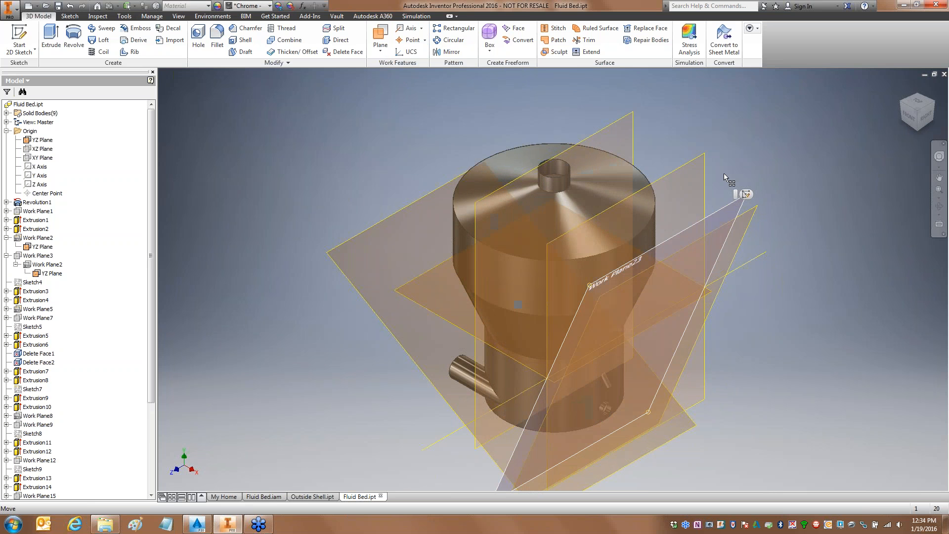
left_click(697, 165, "ctrl")
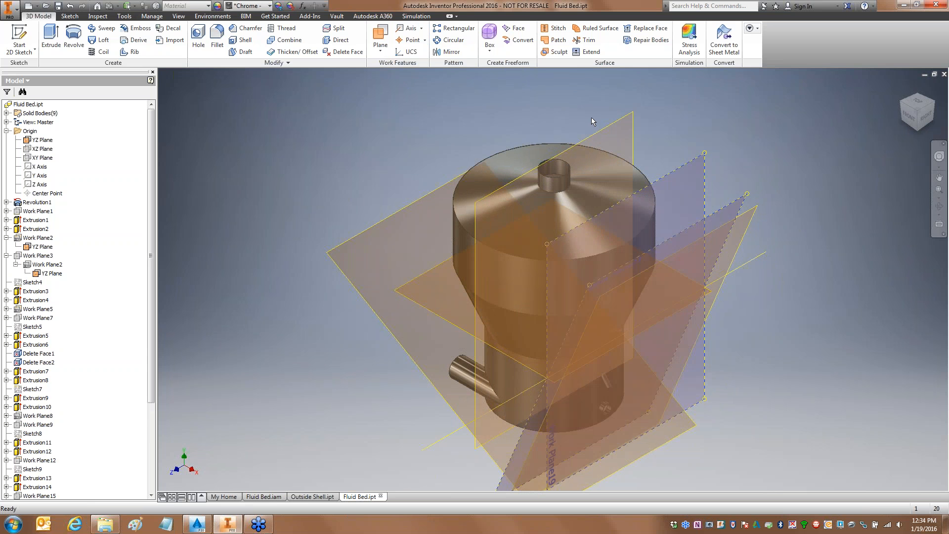
left_click(602, 127, "ctrl")
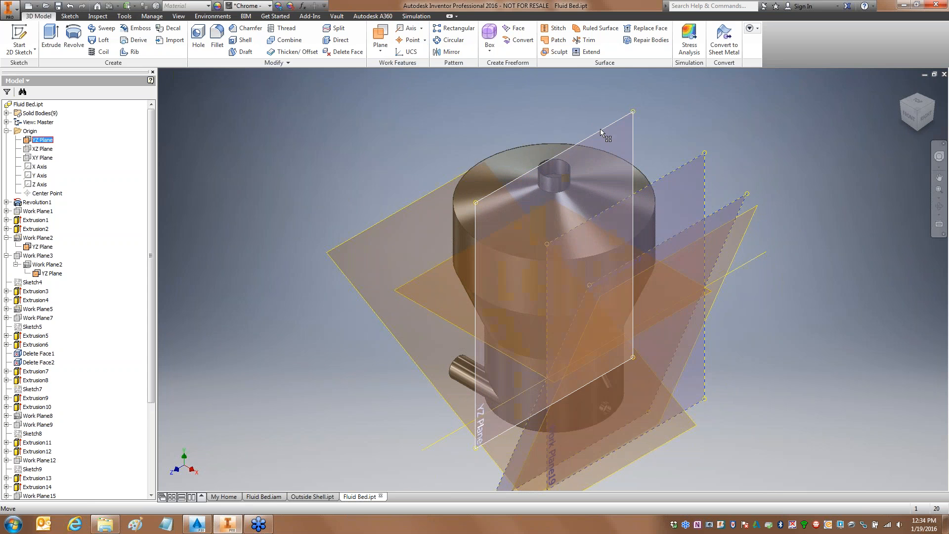
left_click(389, 217, "ctrl")
right_click(374, 188)
left_click(391, 200)
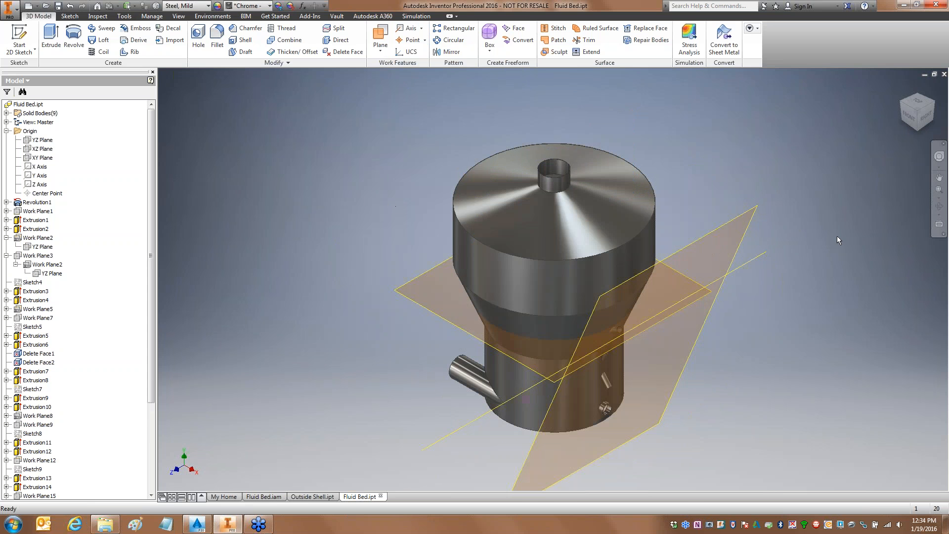
Step: Start a sketch on the outer offset angled plane and project the cone's upper and lower circular edges into it
left_click(719, 226)
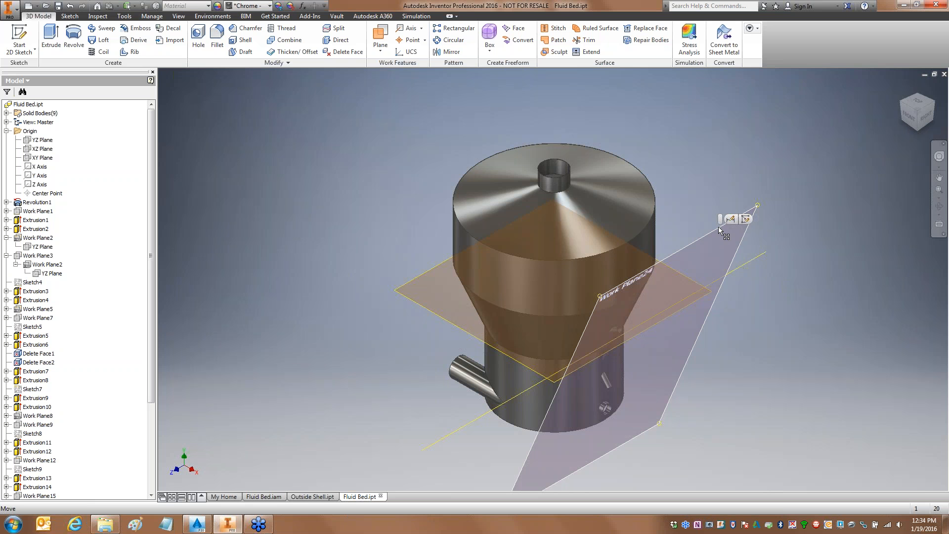
left_click(745, 219)
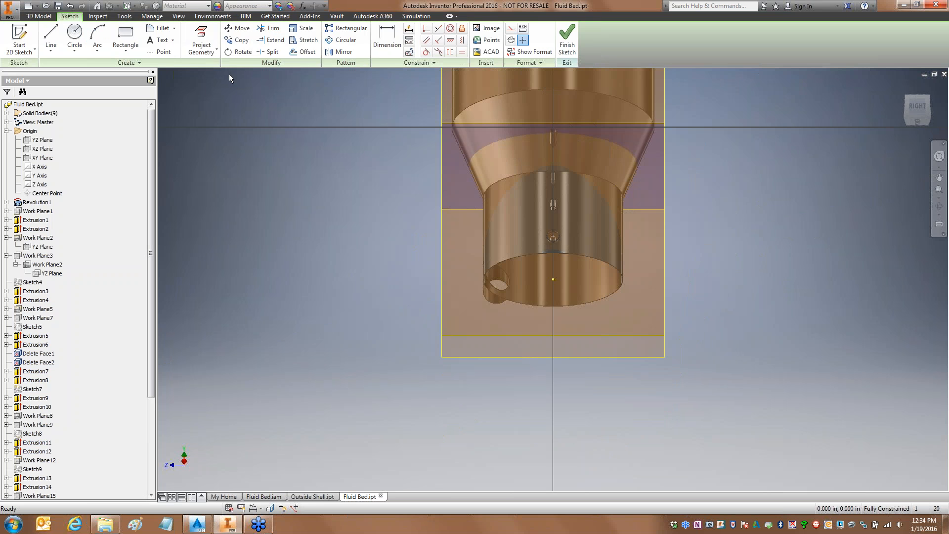
left_click(201, 42)
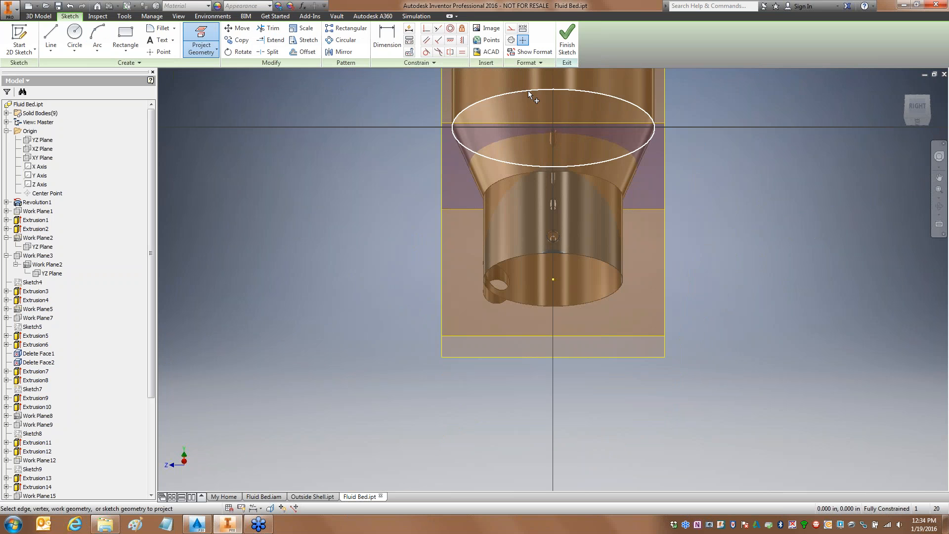
left_click(495, 171)
left_click(499, 180)
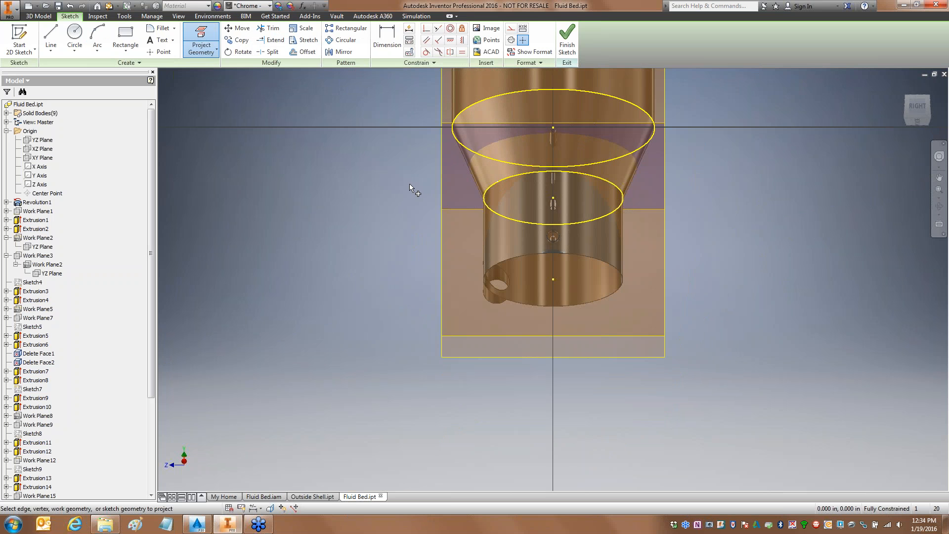
Step: Draw a line connecting the center points of the two projected cone edges
left_click(51, 37)
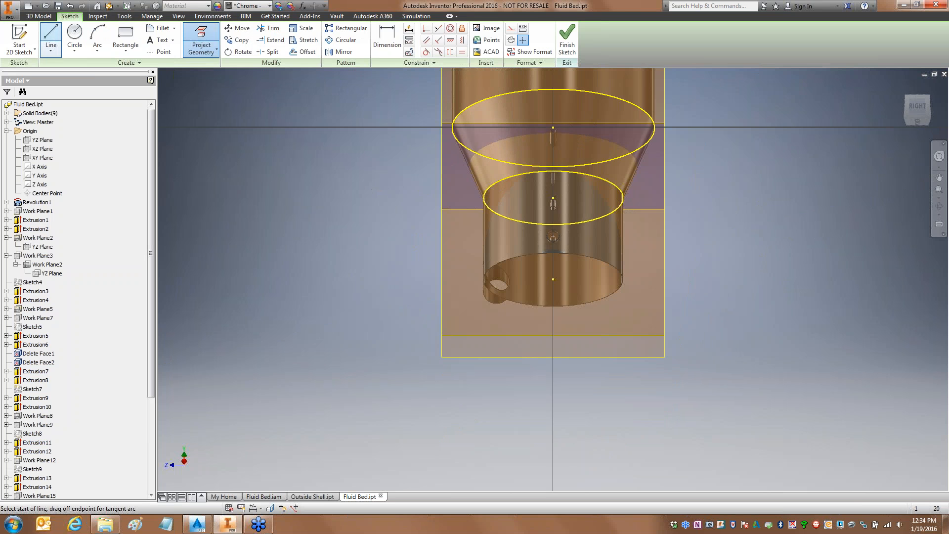
left_click(553, 127)
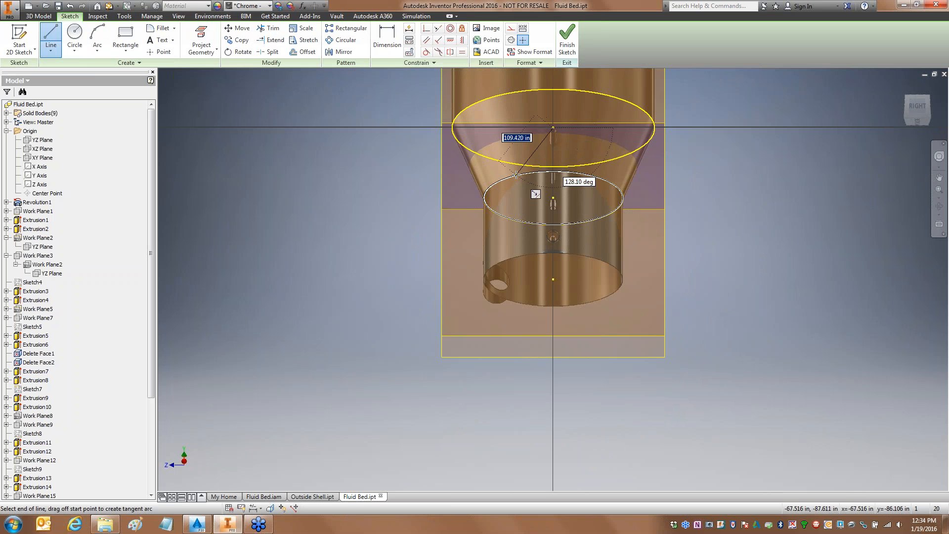
left_click(552, 197)
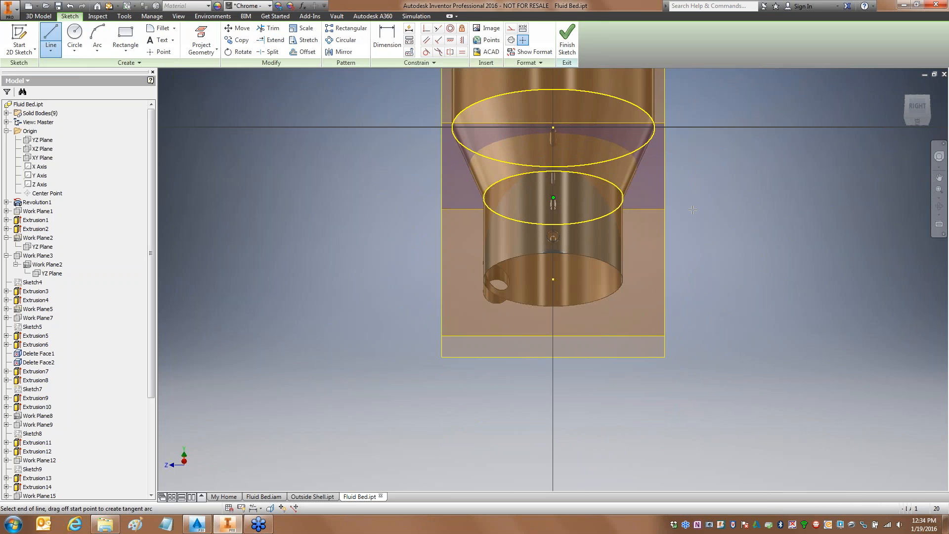
key("Escape")
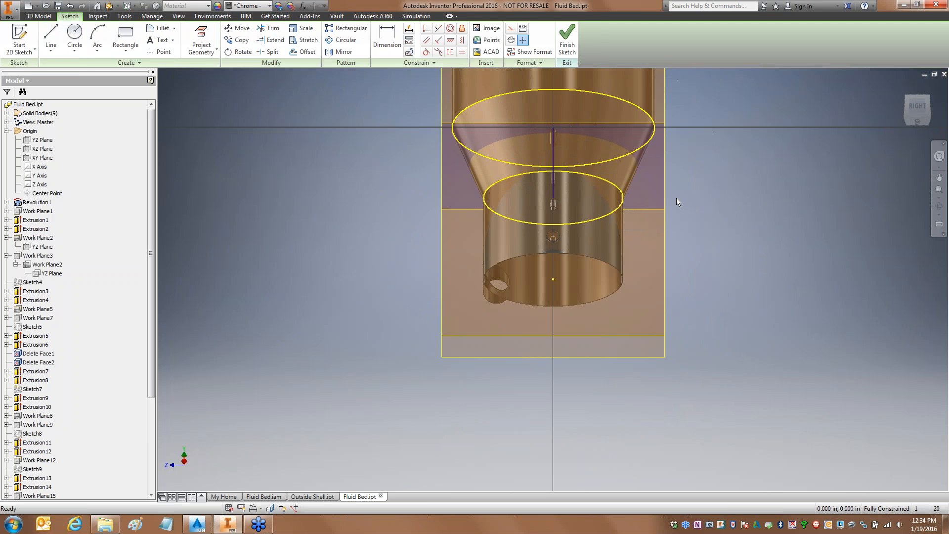
Step: Sketch a 6.5 in diameter circle centered on the connecting line between the two projected edges, and finish the sketch
left_click(75, 37)
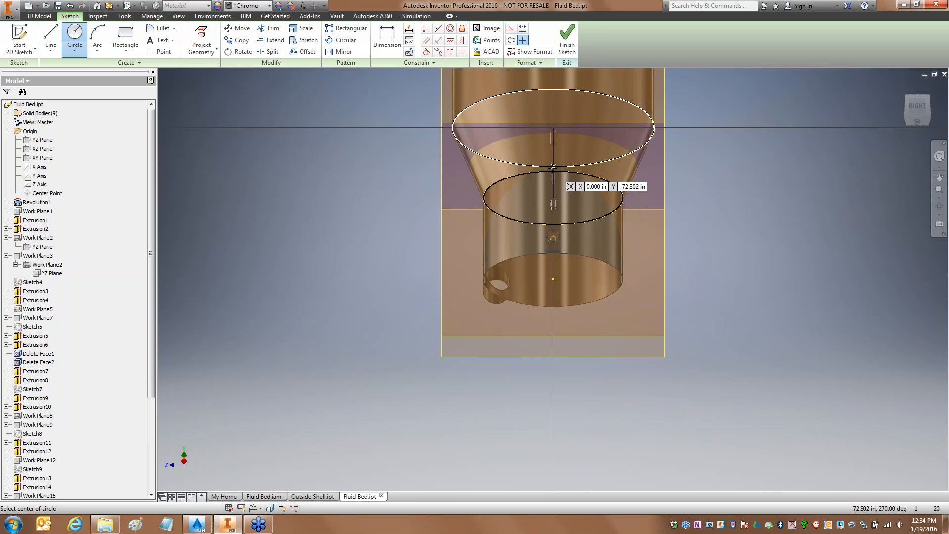
scroll(551, 169, "down", 3)
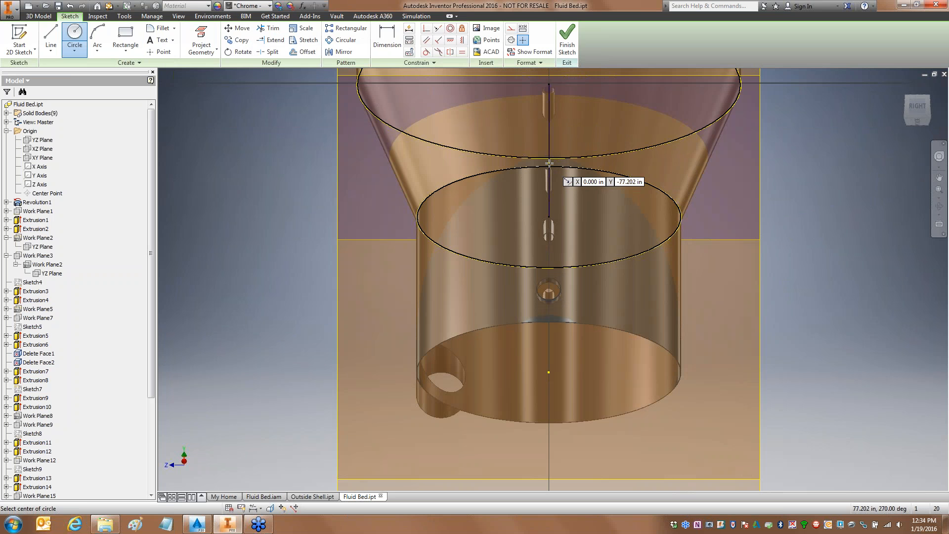
left_click(549, 163)
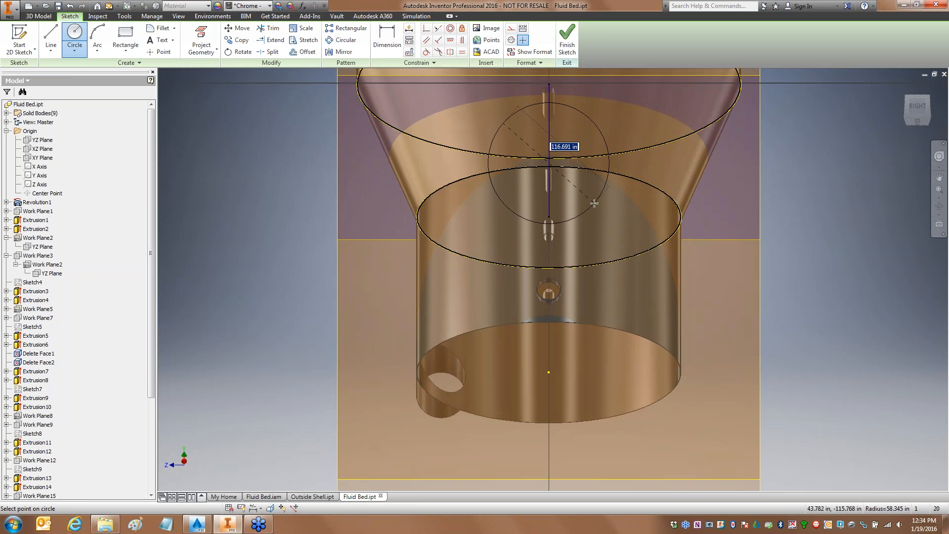
type("6.5")
key("Return")
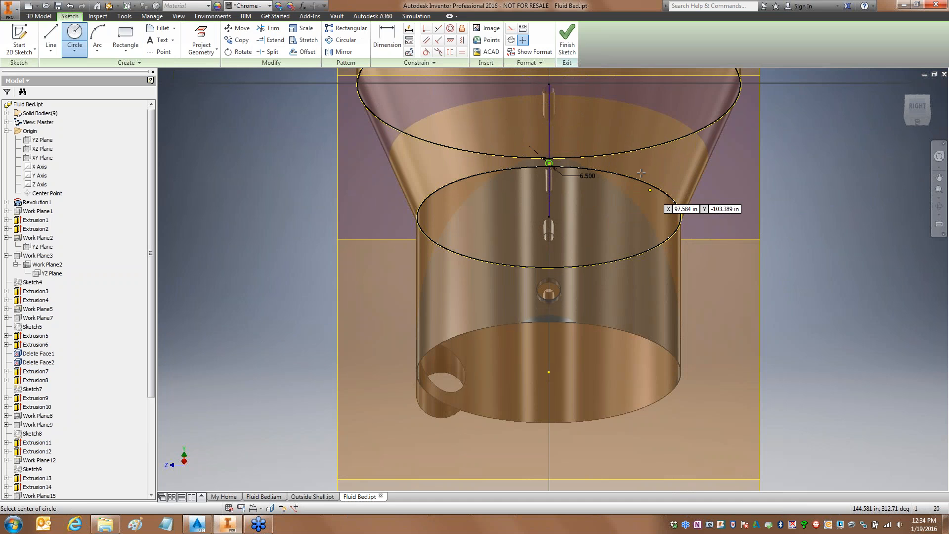
scroll(548, 165, "down", 5)
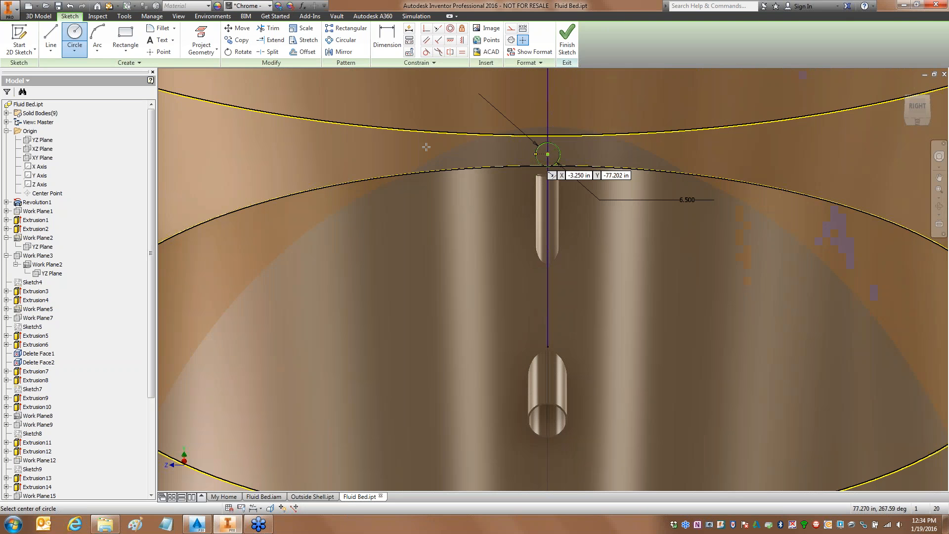
right_click(459, 151)
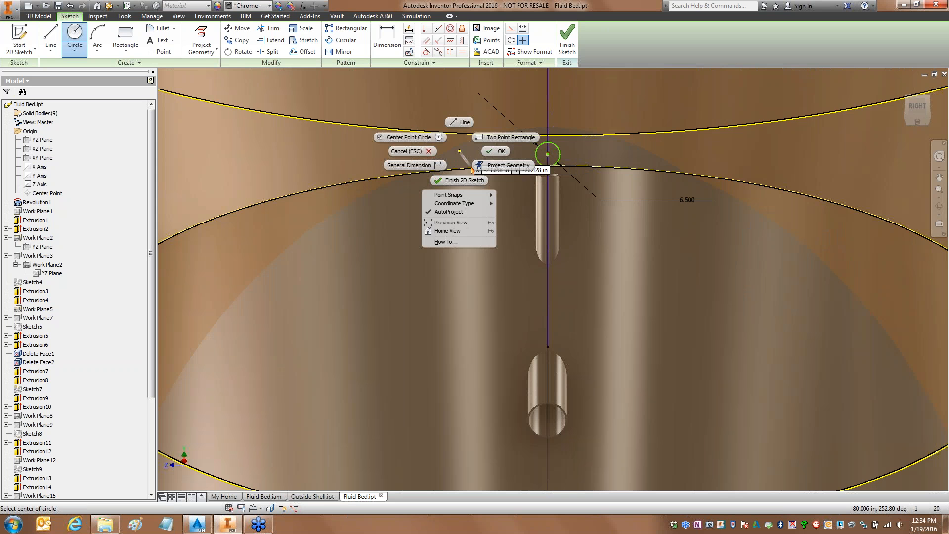
left_click(460, 181)
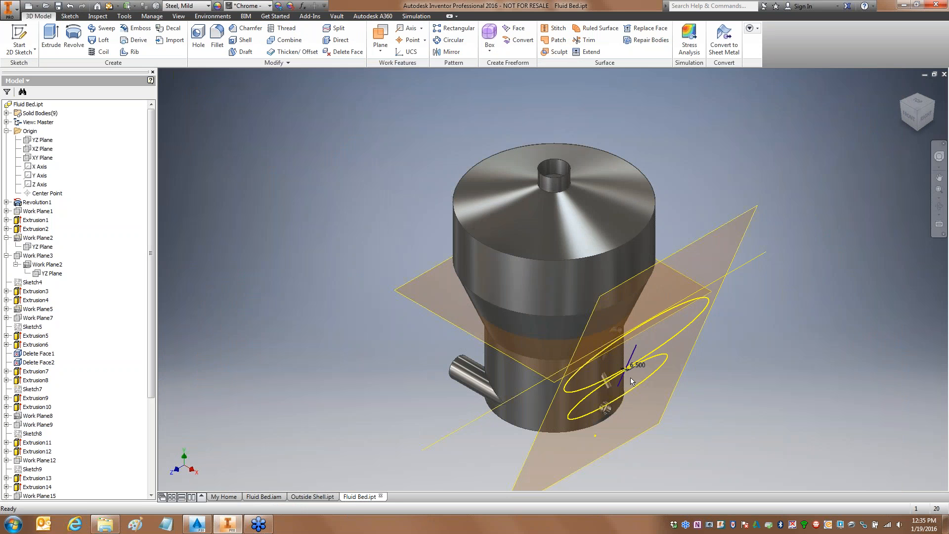
scroll(631, 381, "up", 3)
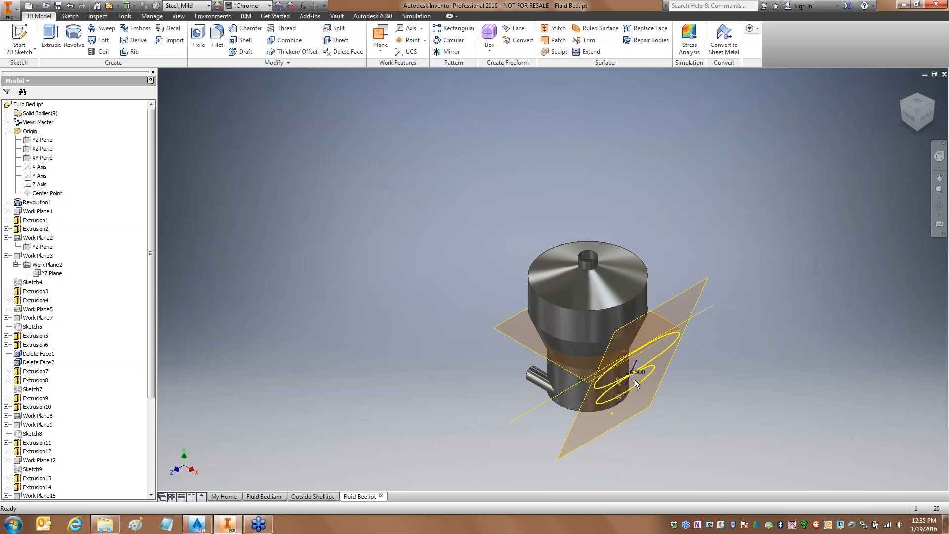
scroll(634, 380, "down", 5)
scroll(635, 380, "down", 3)
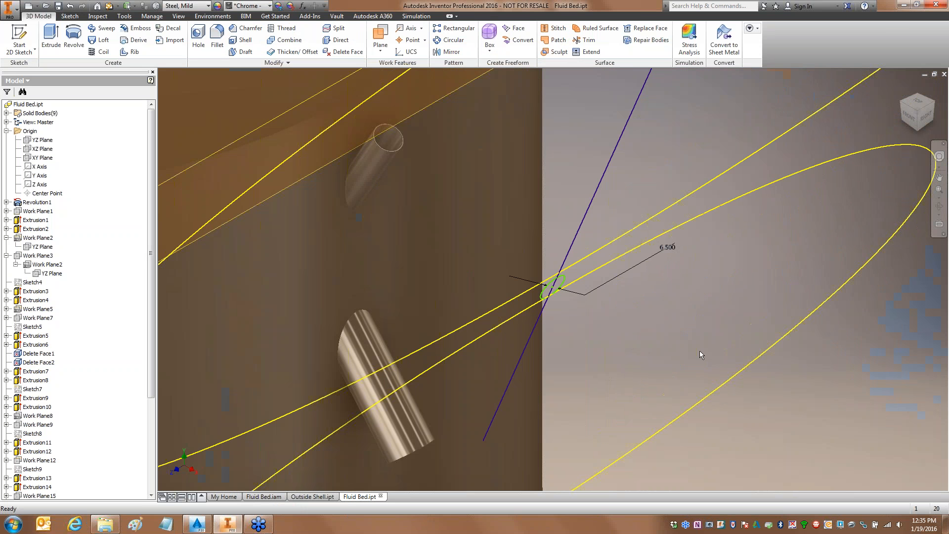
Step: Extrude the 6.5 in circle up to the next face or body so the angled nozzle meets the cone
right_click(690, 344)
left_click(706, 332)
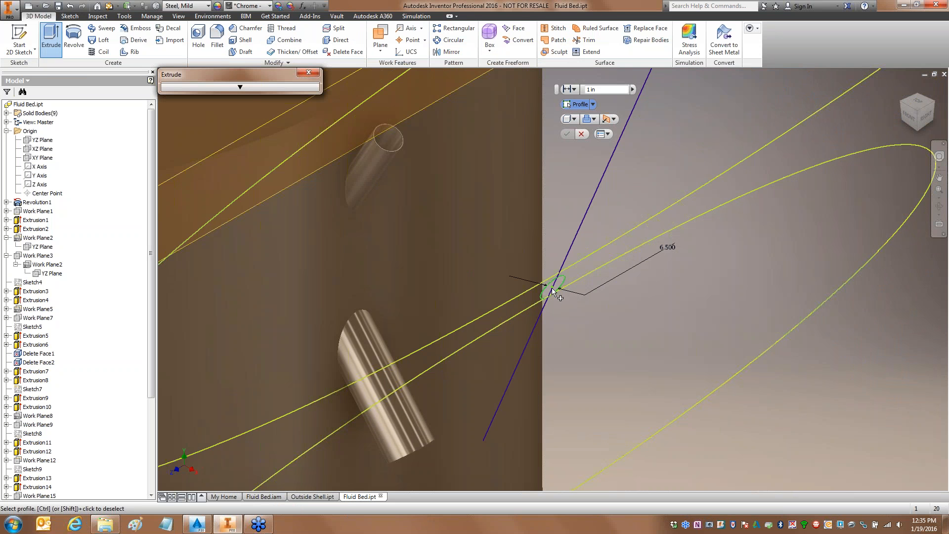
left_click(563, 284)
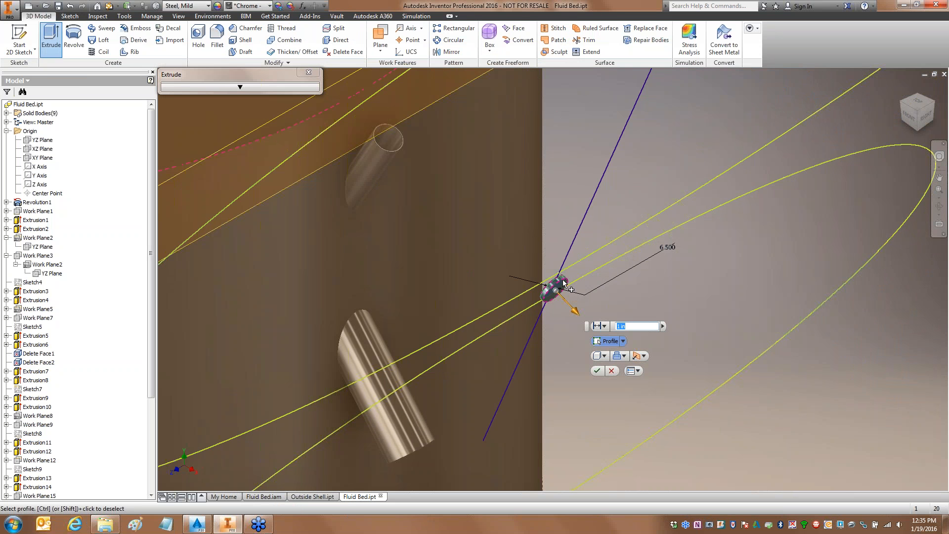
left_click(605, 326)
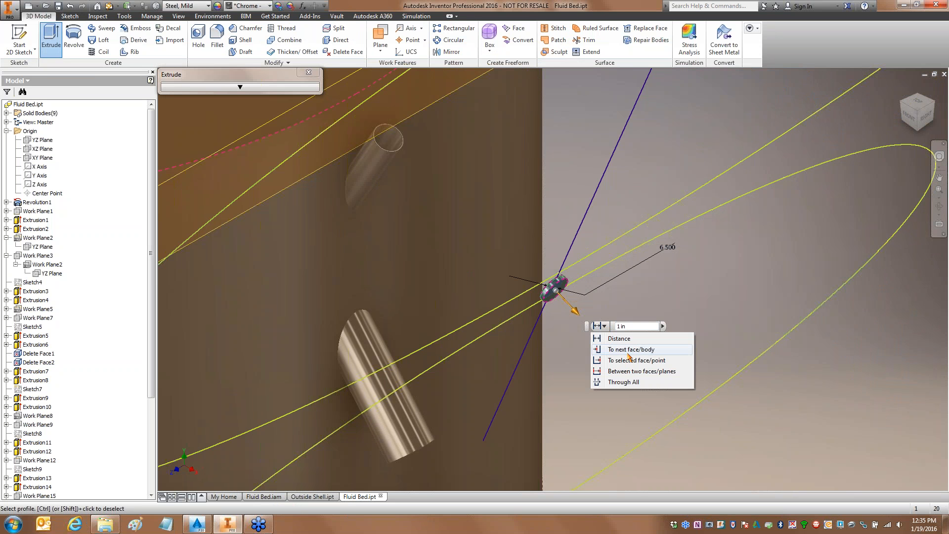
left_click(632, 350)
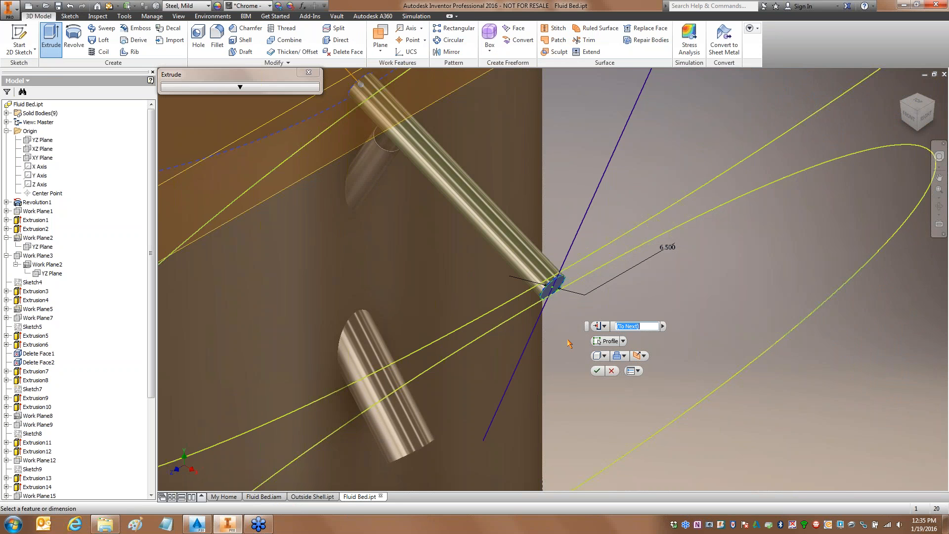
left_click(911, 119)
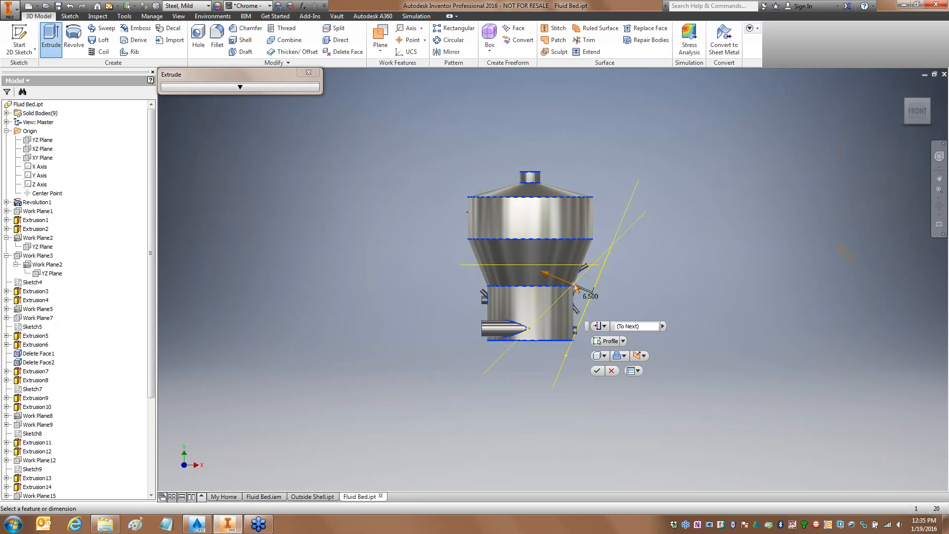
scroll(576, 288, "up", 5)
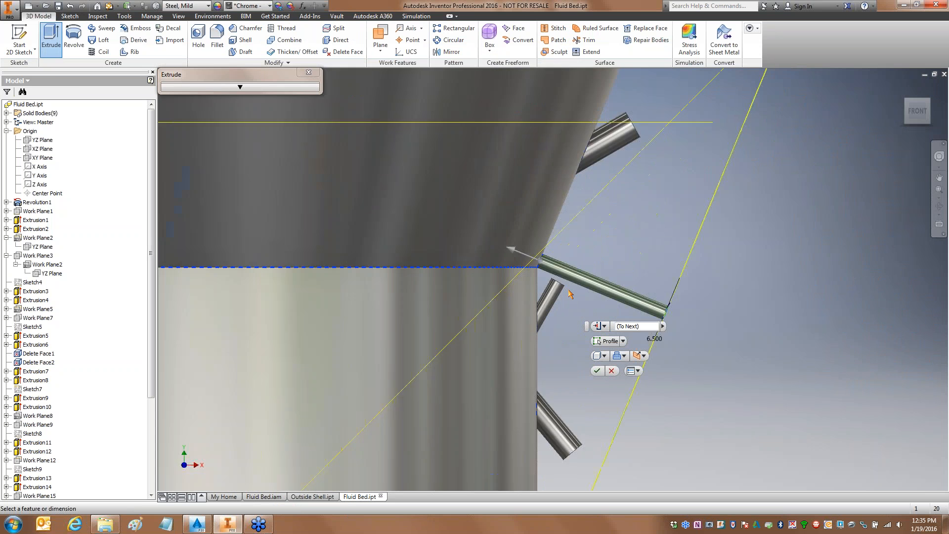
scroll(502, 225, "up", 3)
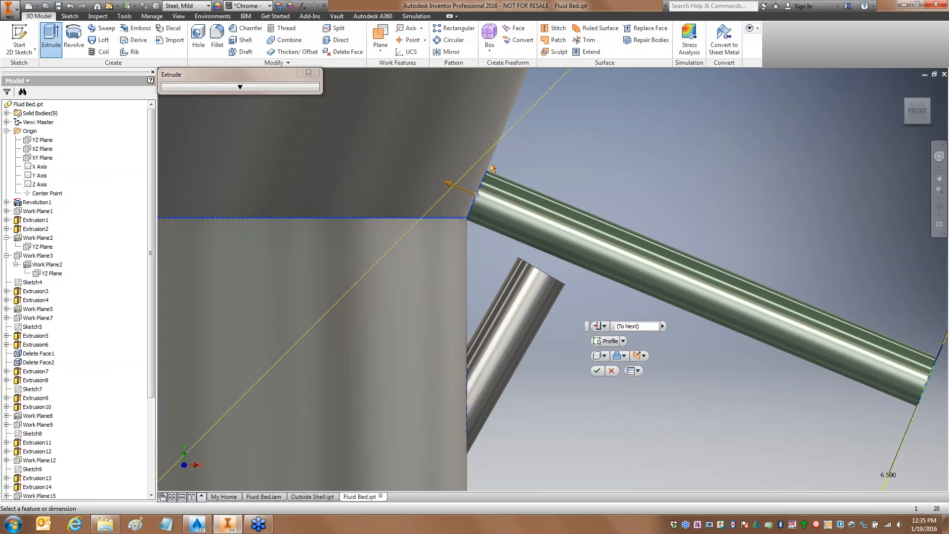
right_click_drag(564, 424, 770, 443)
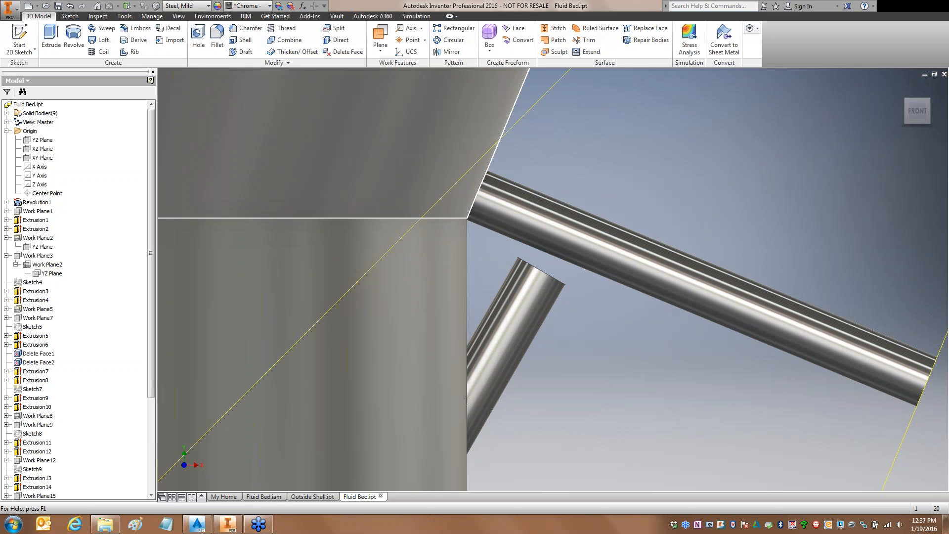
left_click(179, 16)
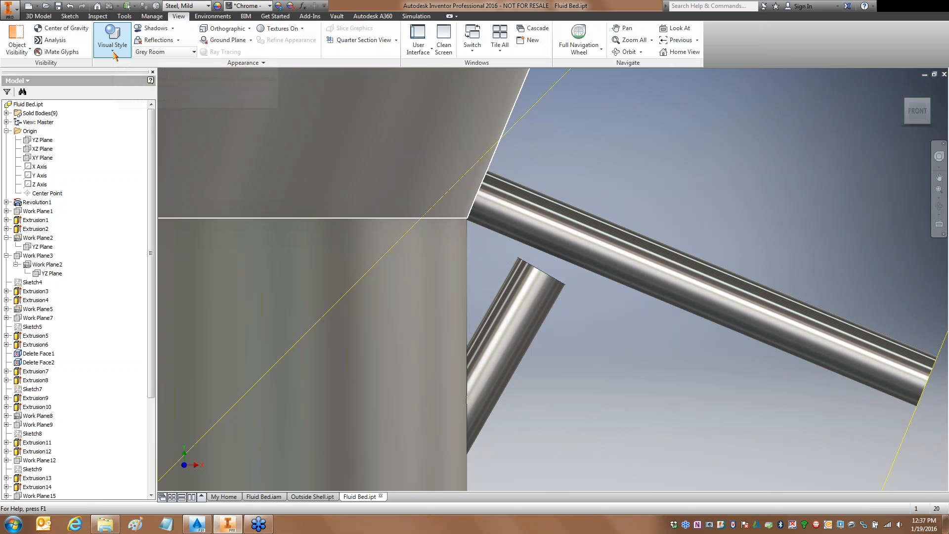
left_click(114, 55)
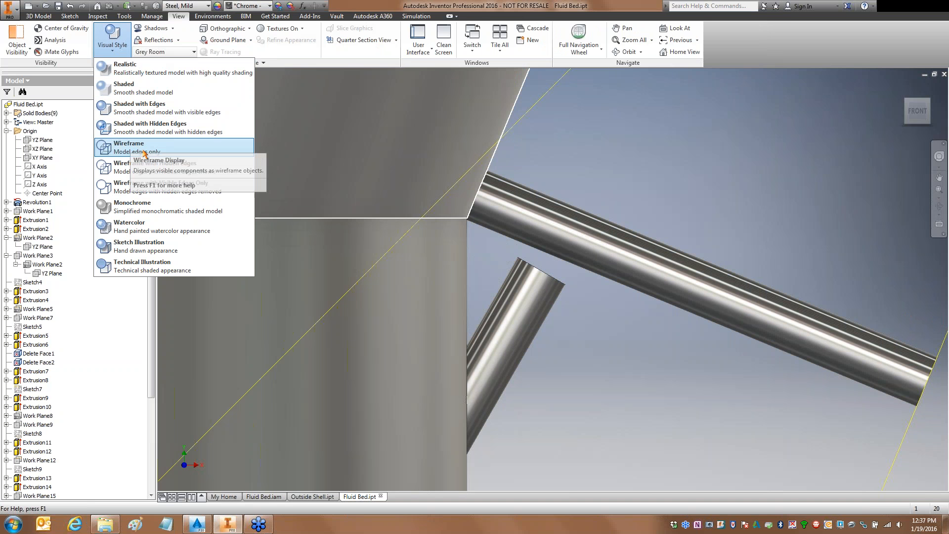
left_click(759, 51)
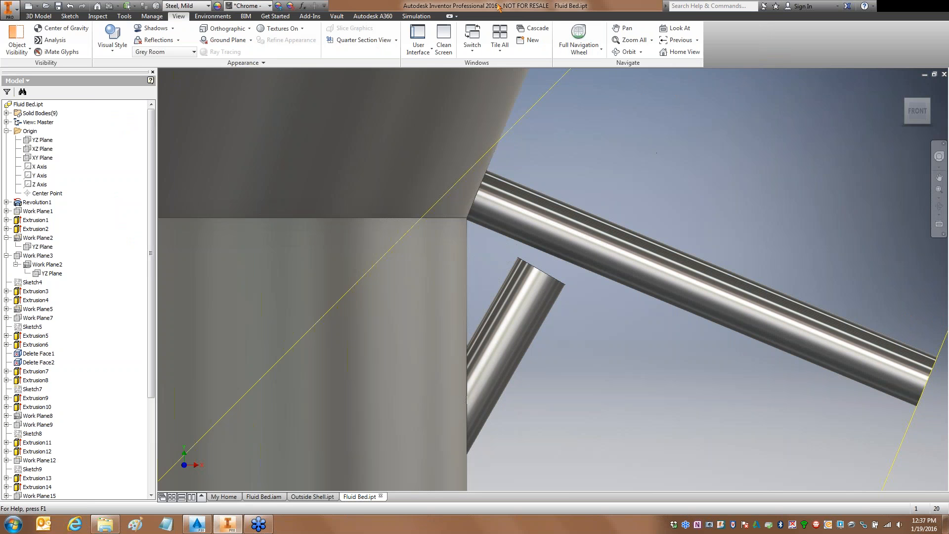
left_click(113, 37)
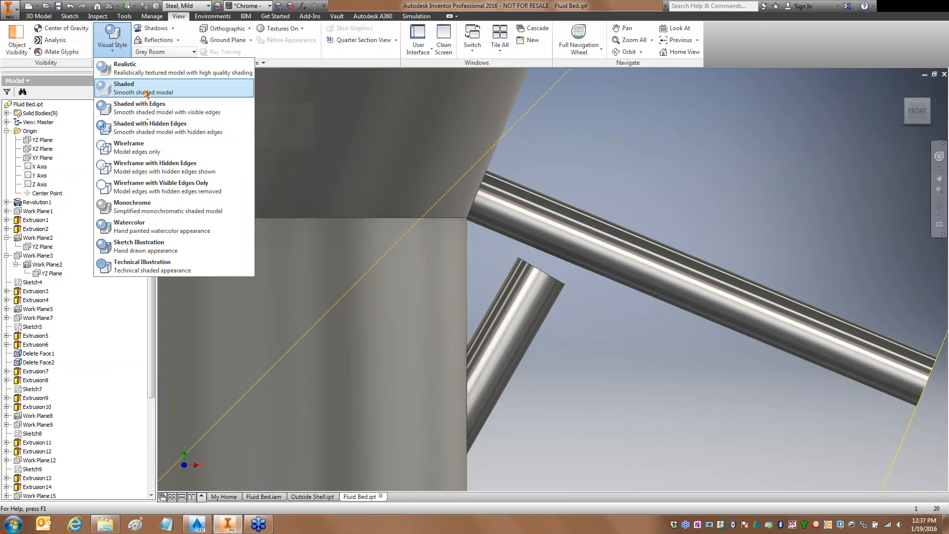
left_click(758, 52)
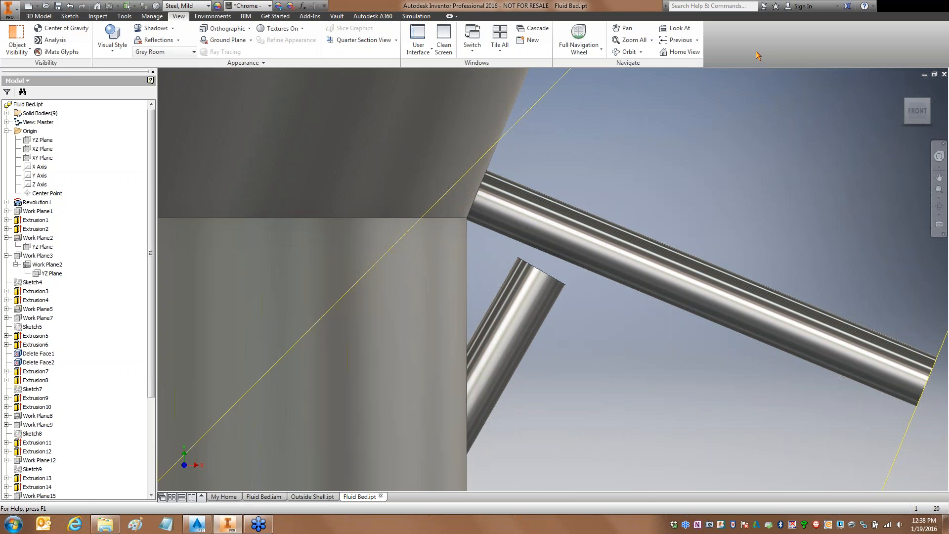
Step: Restore the home view and hide the outer offset angled work plane used for the nozzle sketch
key("Home")
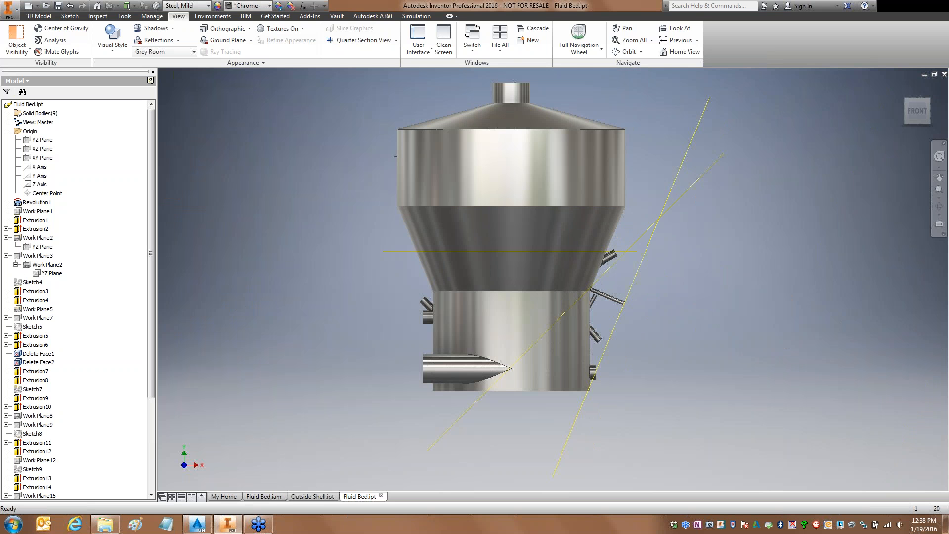
key("F6")
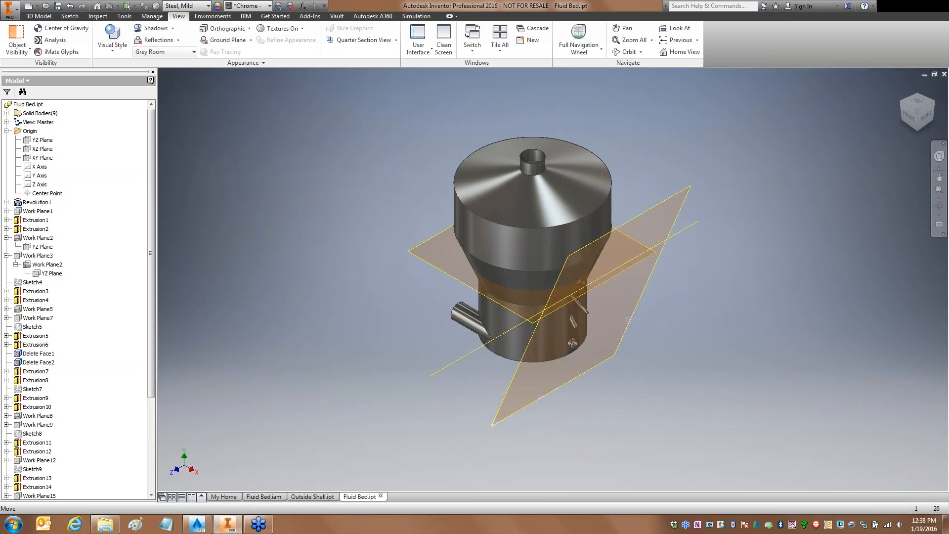
left_click(673, 206)
right_click(669, 208)
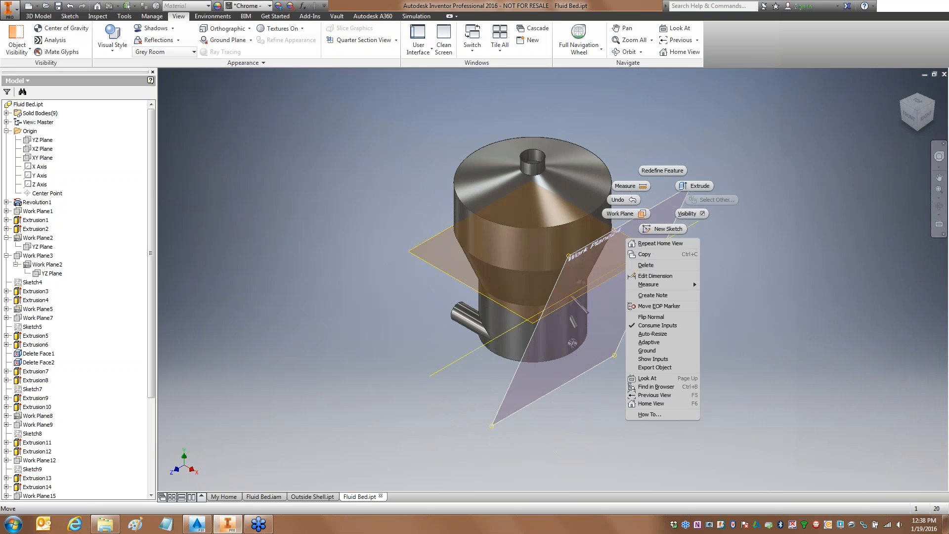
left_click(678, 214)
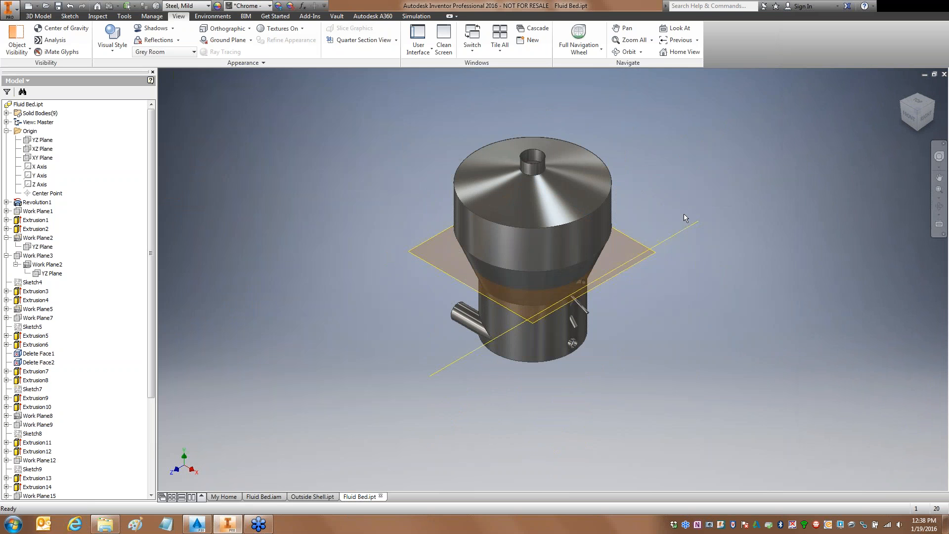